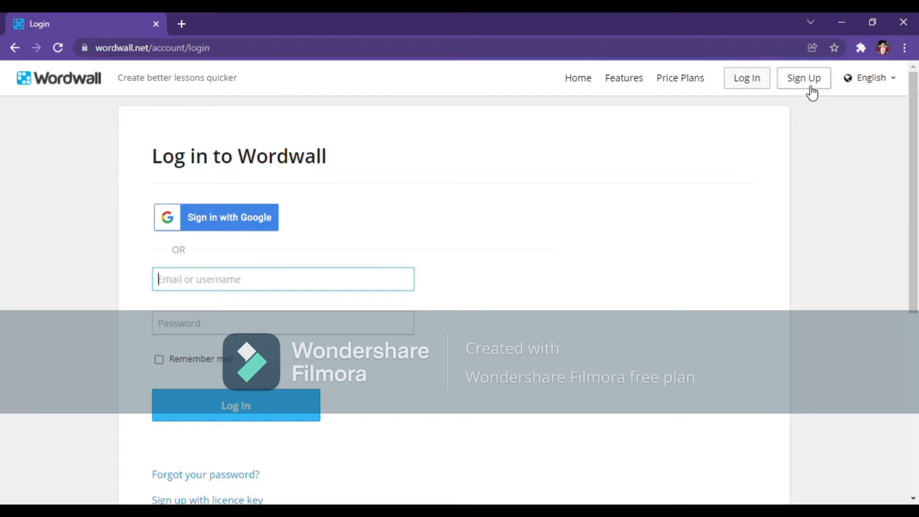
click(811, 91)
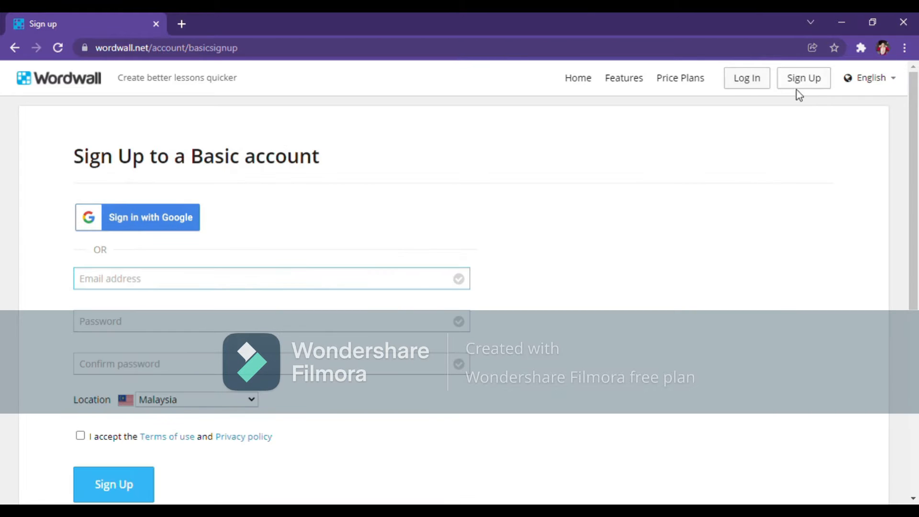
click(746, 80)
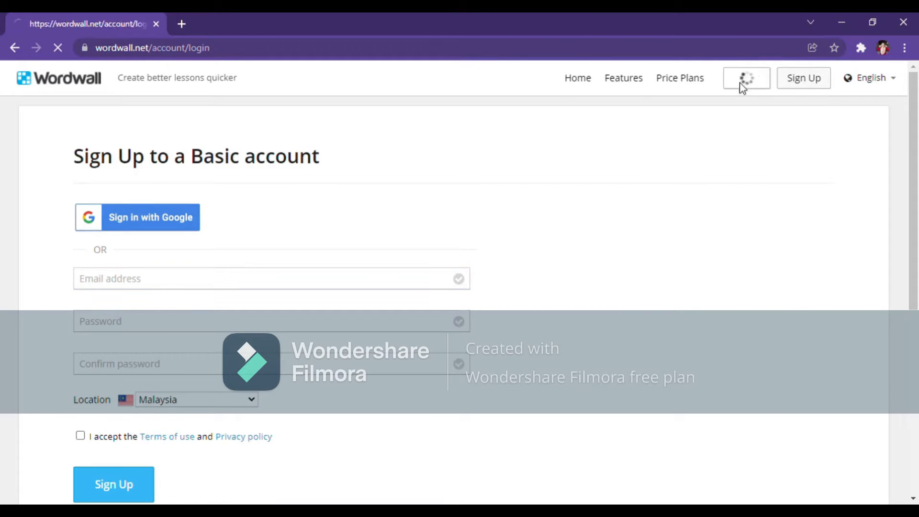
click(233, 220)
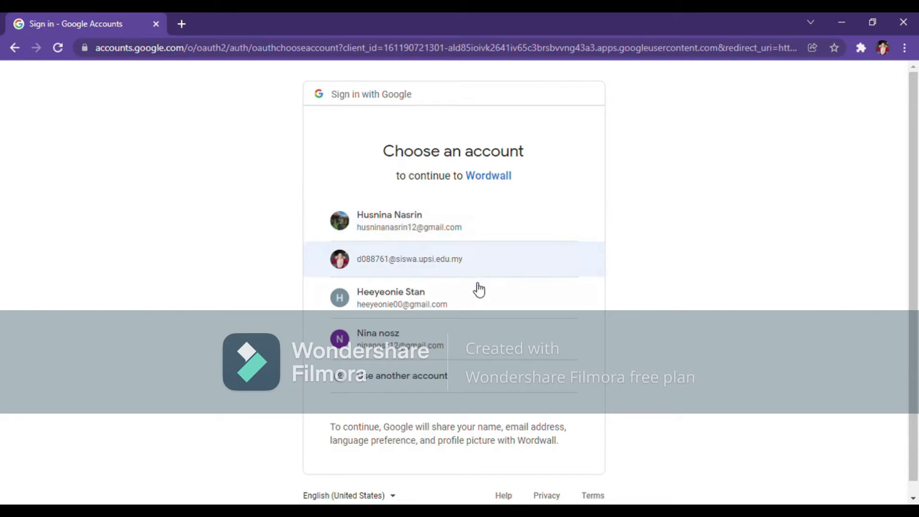
click(14, 48)
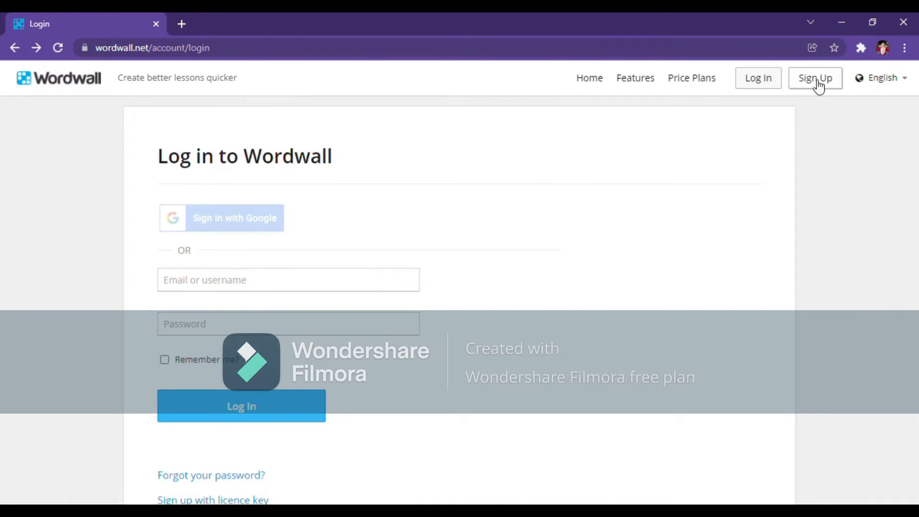
Sign up for a Basic account by signing in with an existing Google account.
click(816, 80)
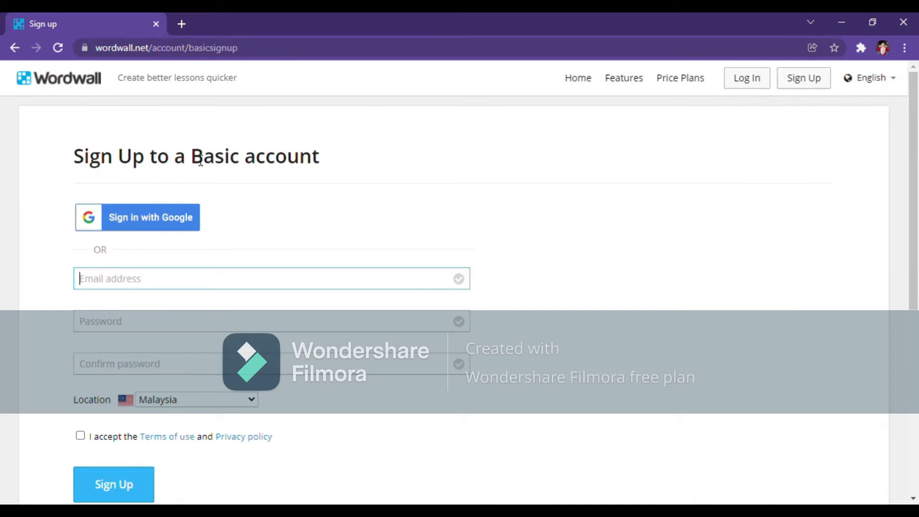
click(155, 223)
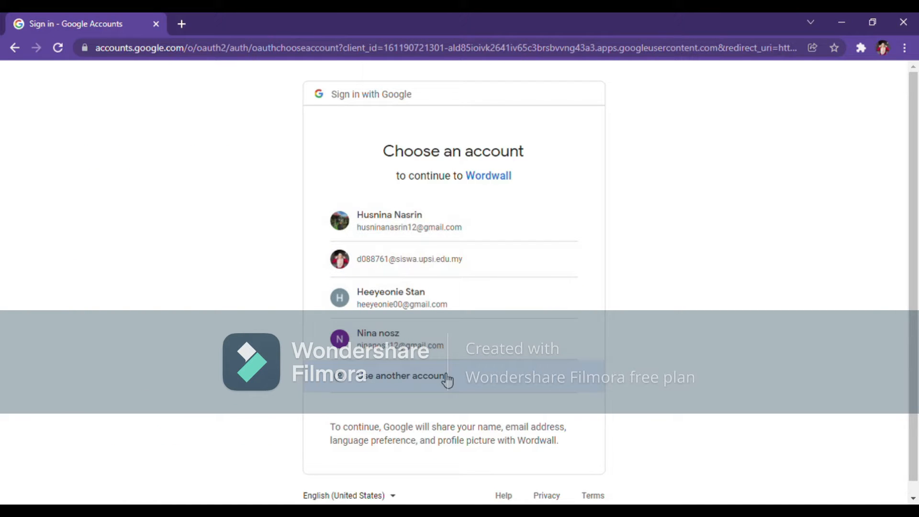
click(452, 358)
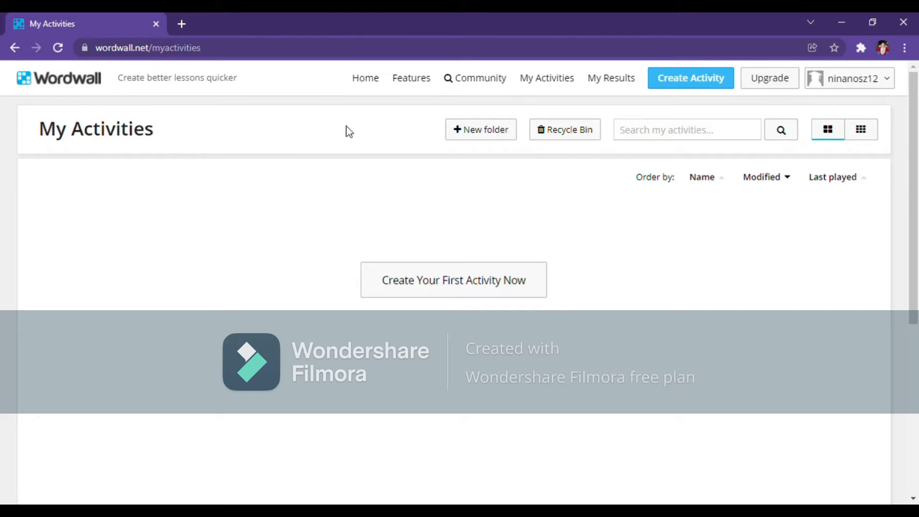
Review the home page, including the three-step overview and the list of activity templates.
click(363, 78)
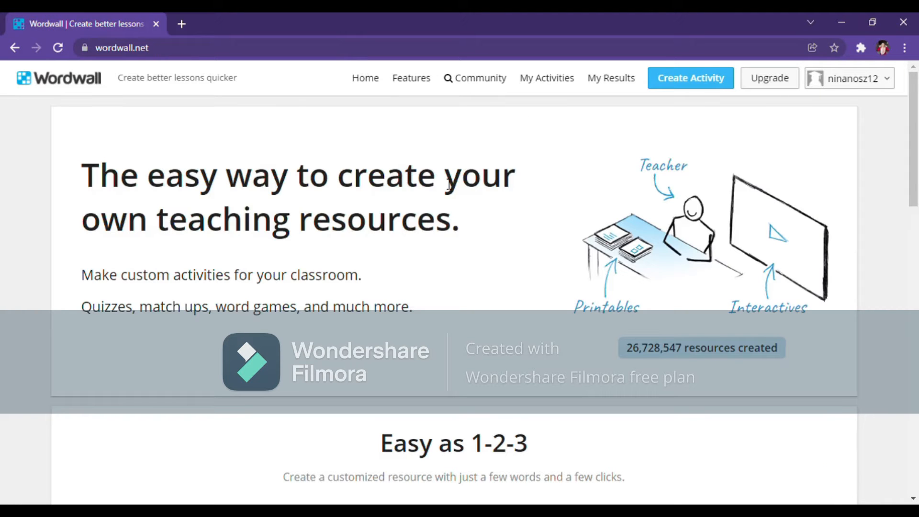
scroll(448, 184, down, 5)
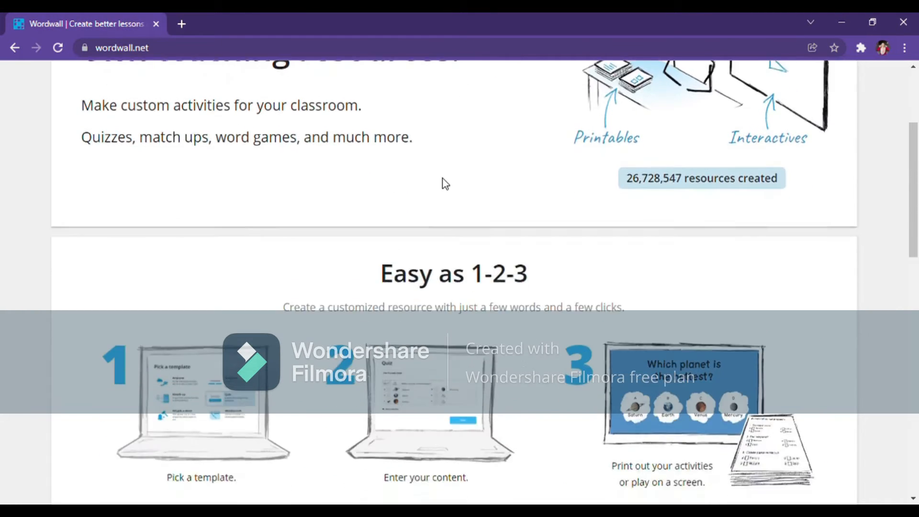
scroll(446, 183, down, 15)
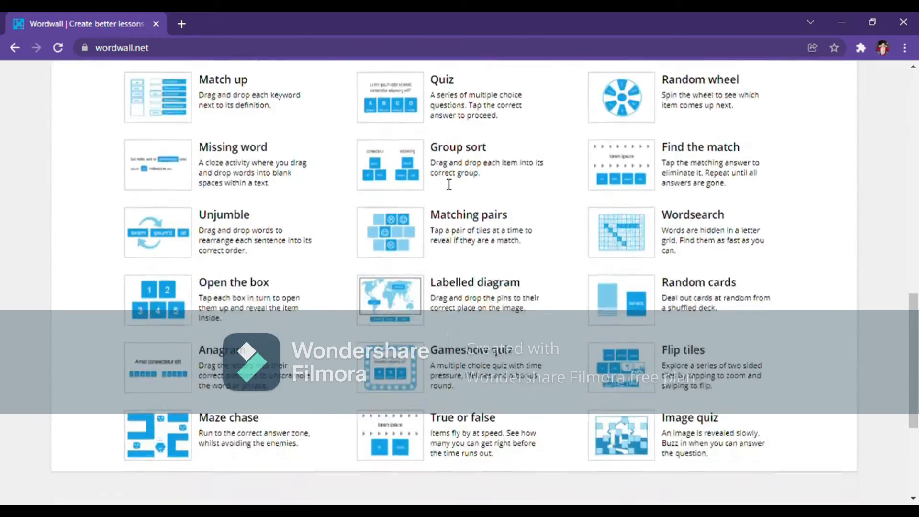
scroll(448, 184, up, 14)
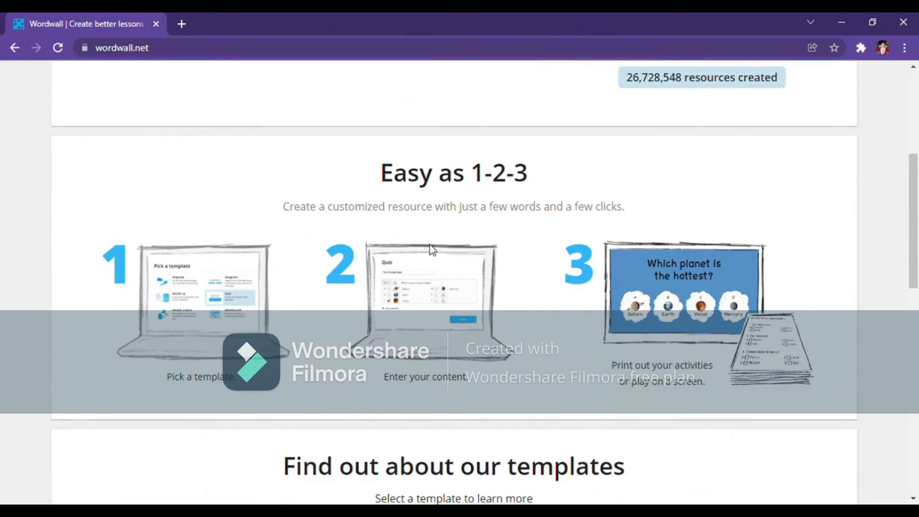
scroll(605, 206, up, 6)
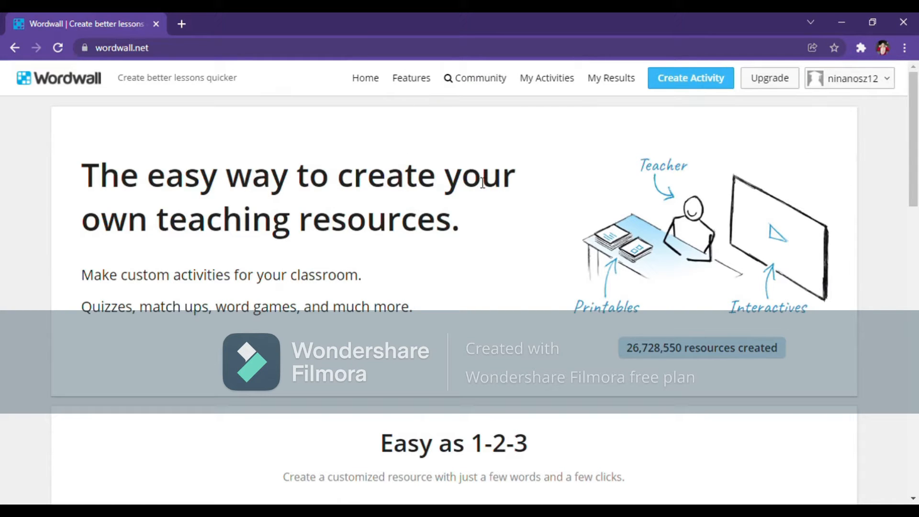
Search the community's public activities for "Matematik".
click(488, 83)
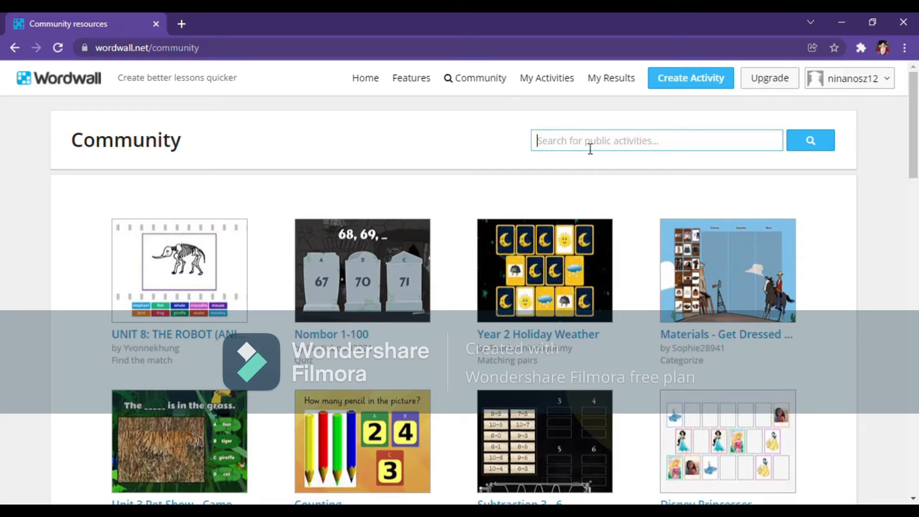
text(M)
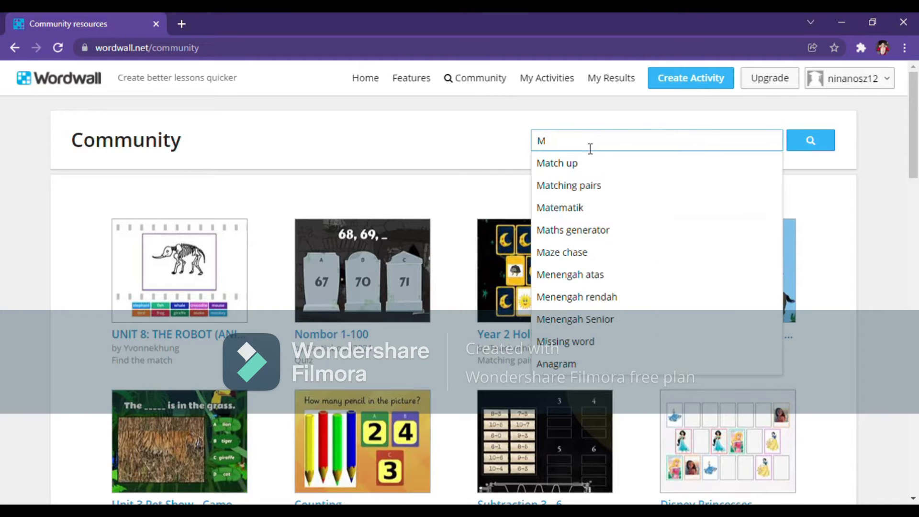
text(atematik)
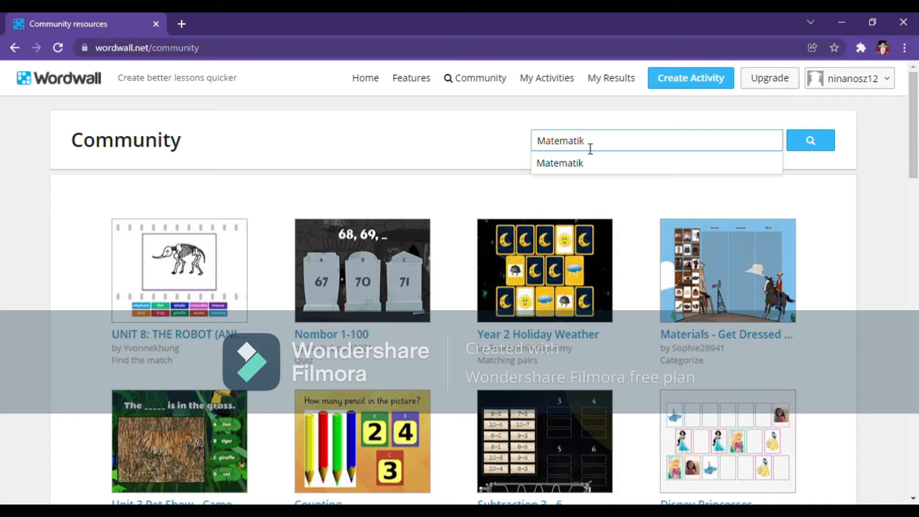
click(799, 150)
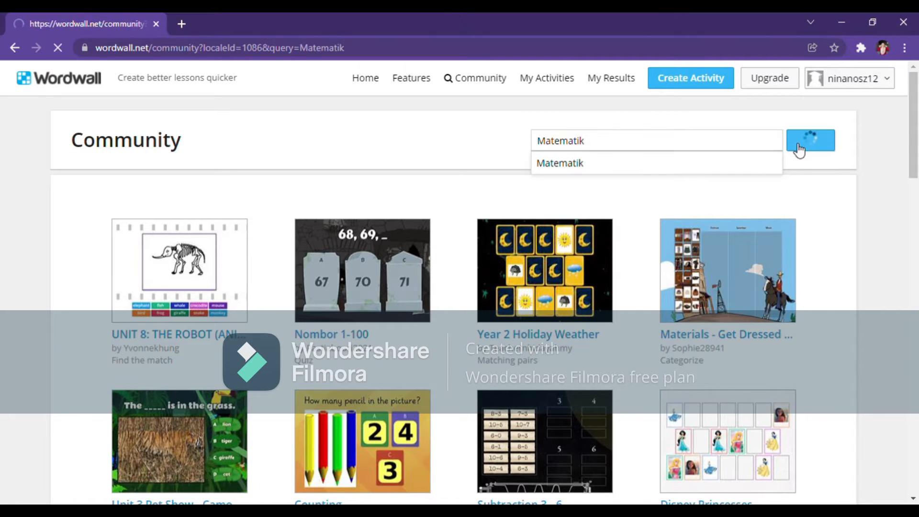
Browse the Matematik community activities to examine their topics and activity types.
scroll(517, 242, down, 8)
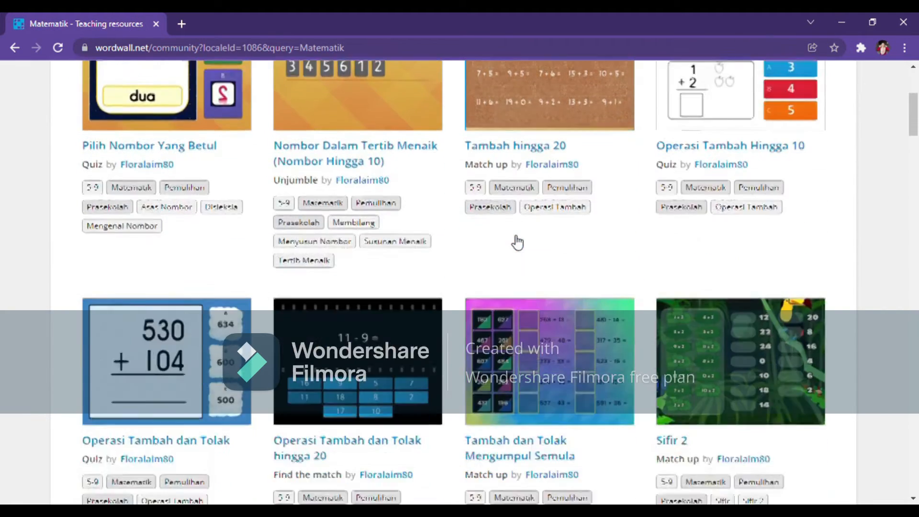
scroll(517, 243, down, 12)
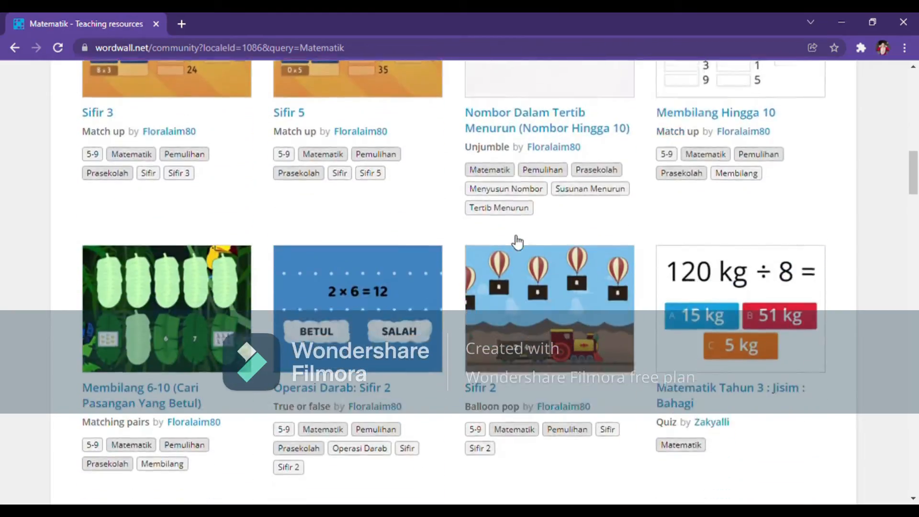
scroll(517, 242, down, 11)
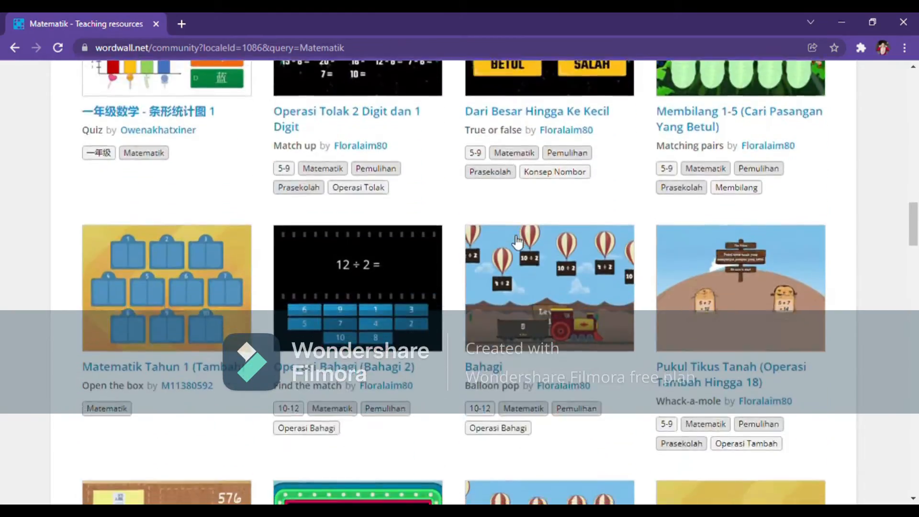
scroll(517, 242, down, 8)
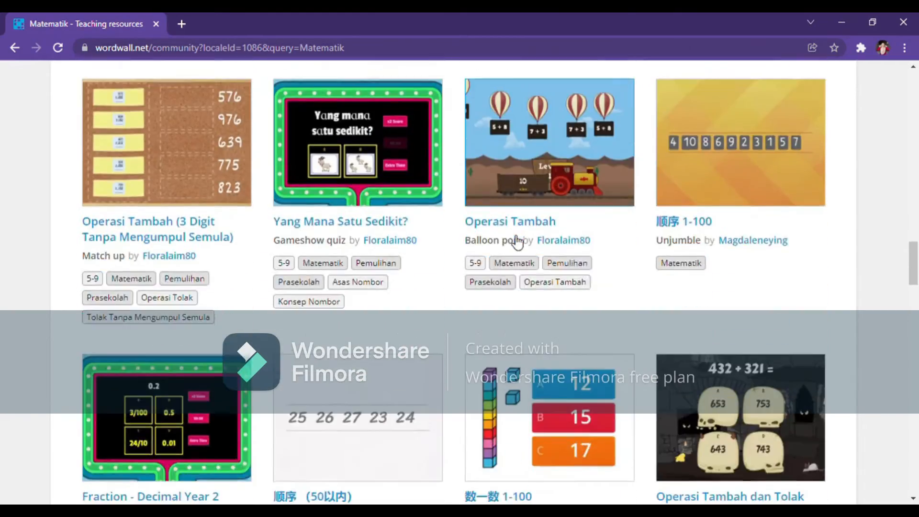
scroll(517, 242, down, 7)
scroll(517, 242, up, 6)
scroll(517, 242, up, 20)
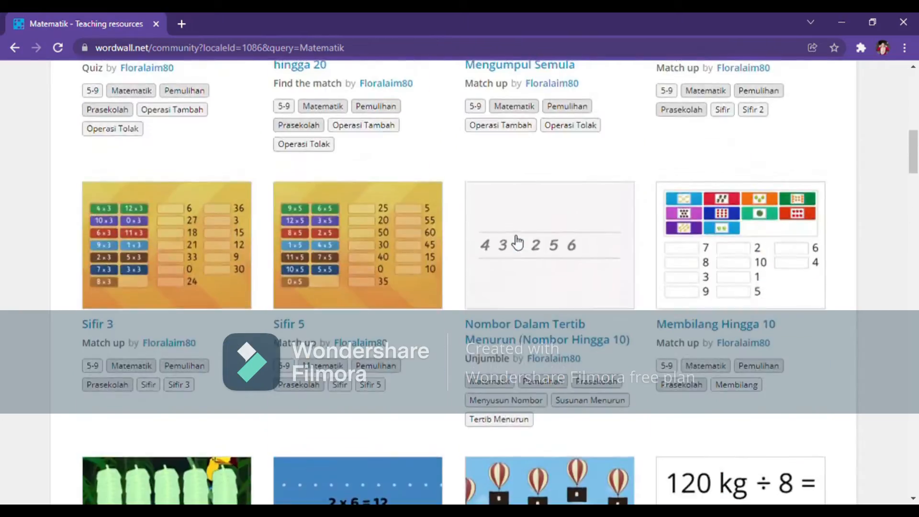
scroll(517, 242, up, 7)
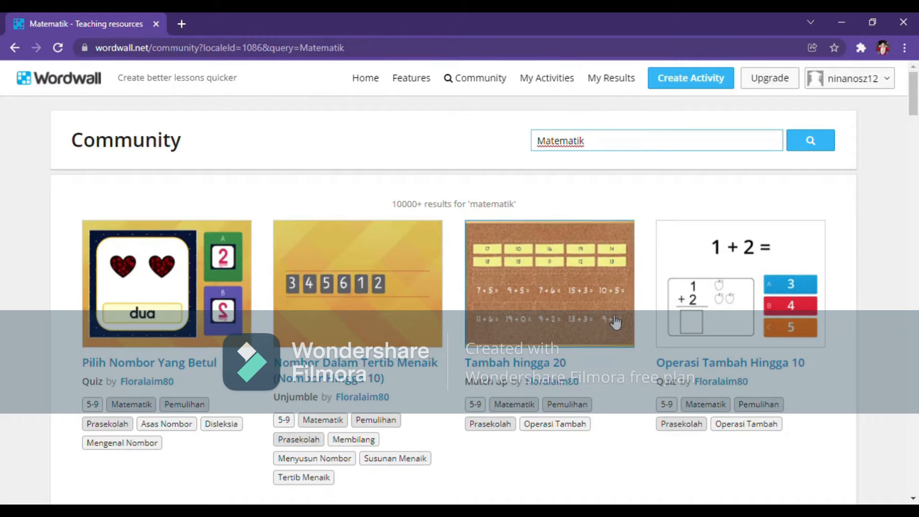
Start creating a new activity and look through the interactive and Pro templates on offer.
click(686, 89)
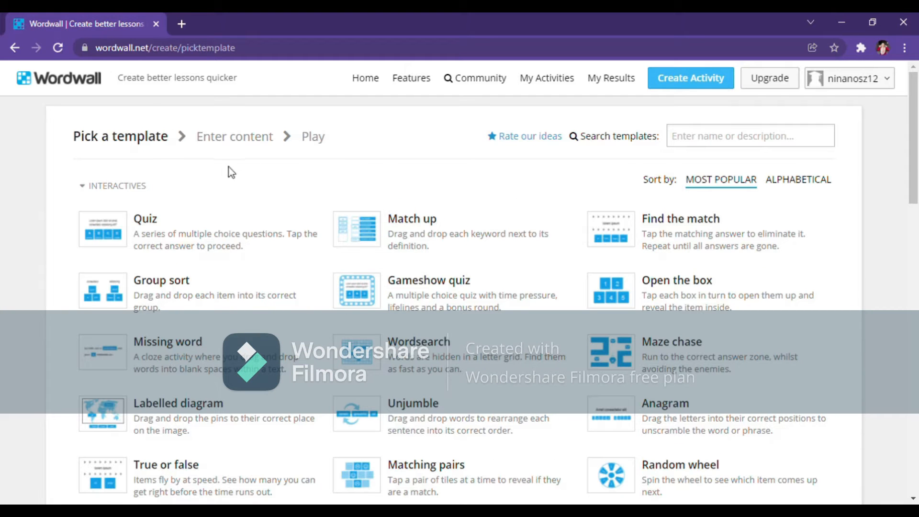
scroll(215, 178, down, 1)
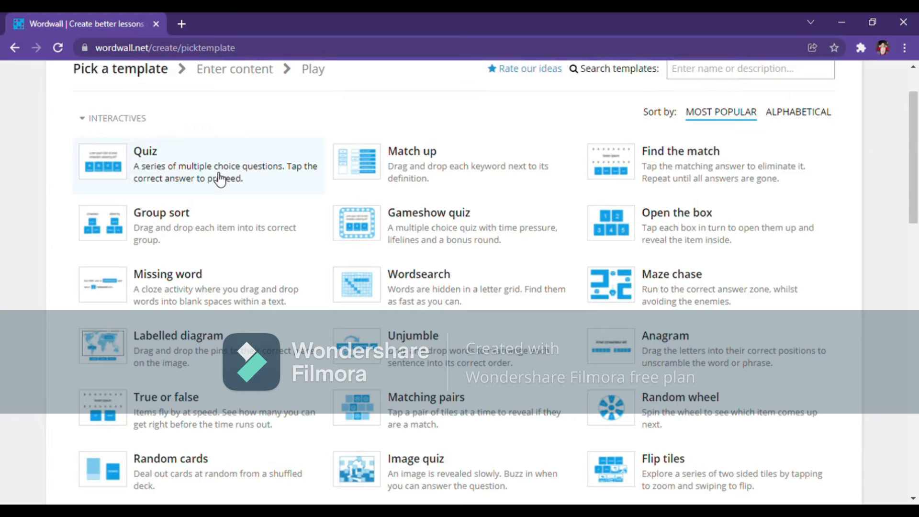
scroll(411, 213, down, 1)
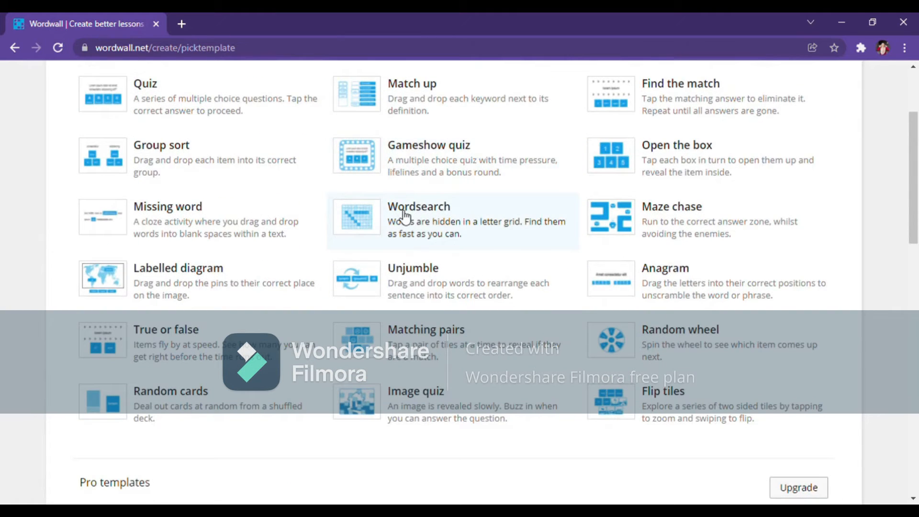
scroll(404, 217, down, 1)
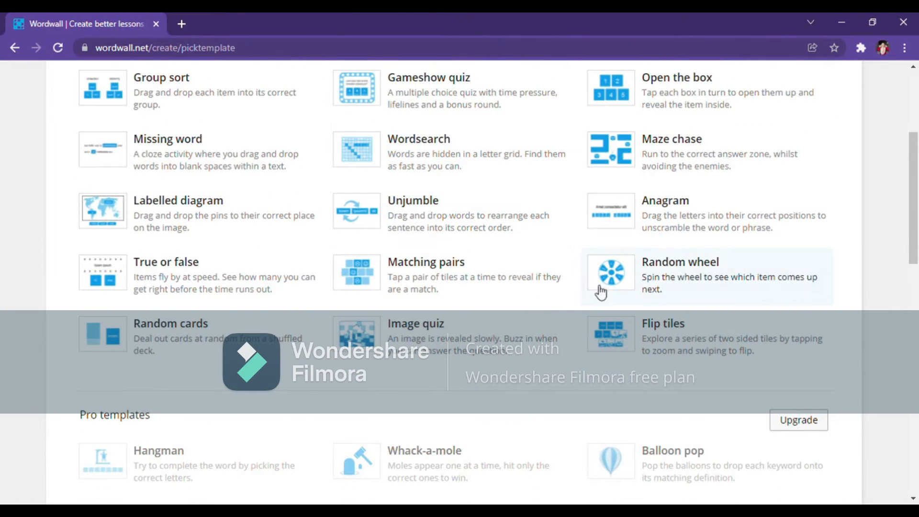
scroll(486, 261, up, 3)
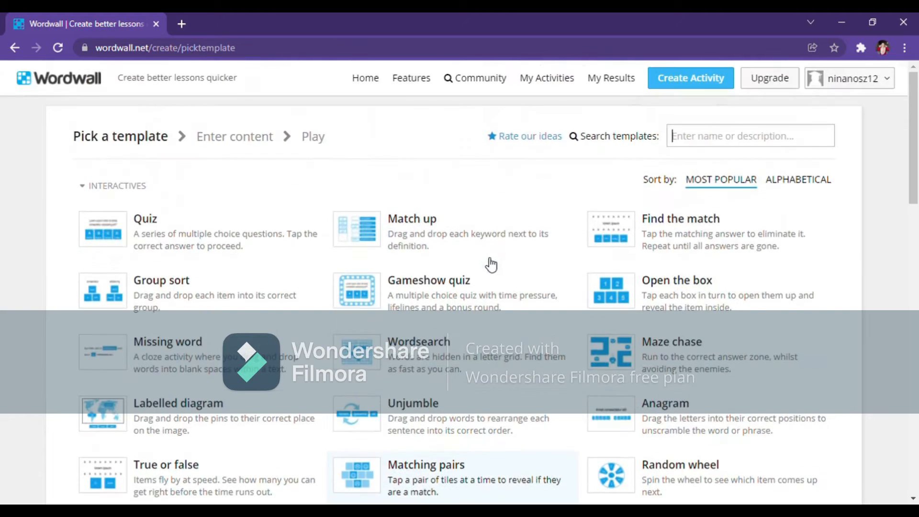
scroll(491, 263, down, 1)
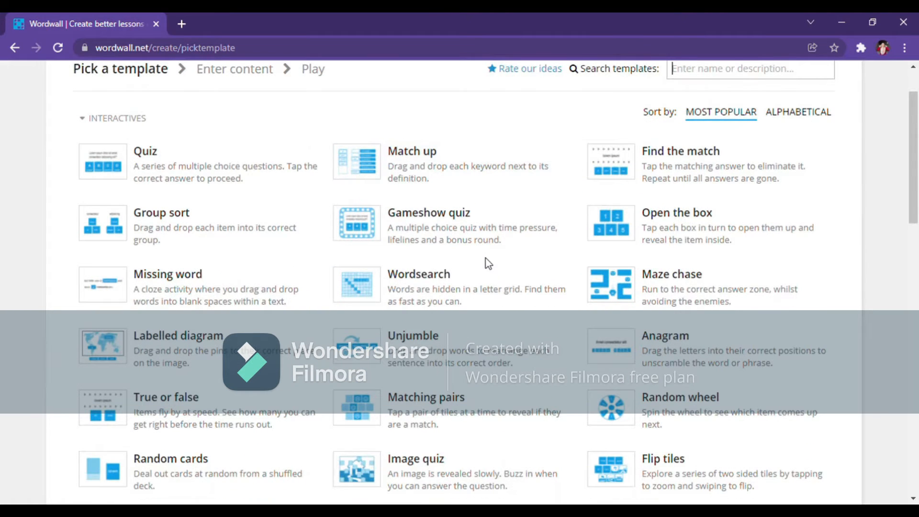
scroll(488, 263, down, 1)
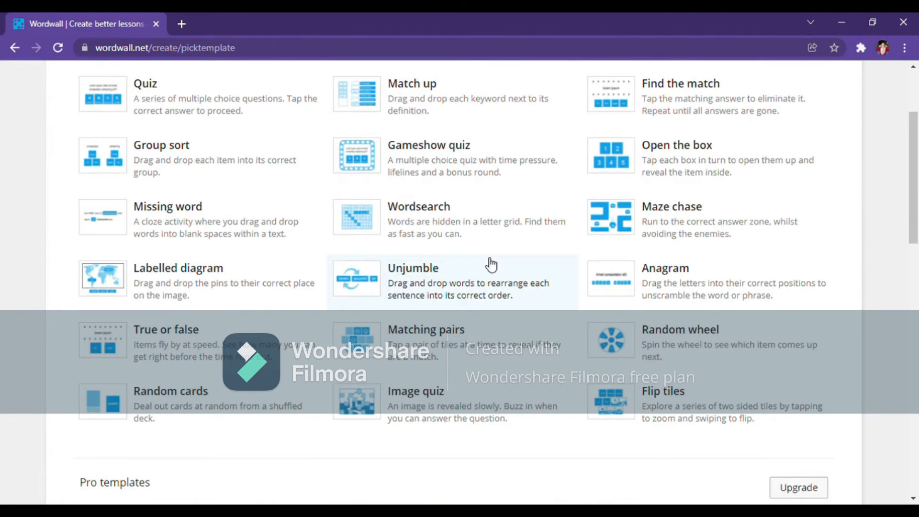
scroll(491, 265, up, 1)
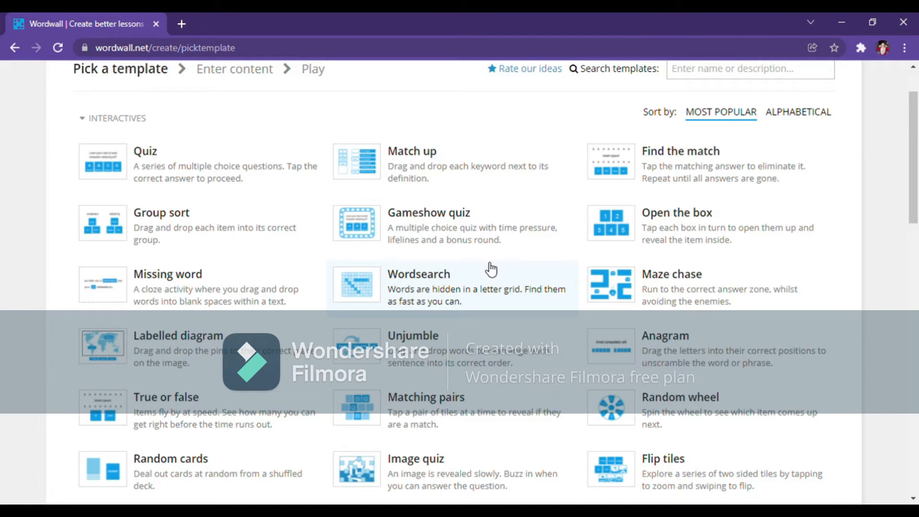
scroll(491, 269, down, 1)
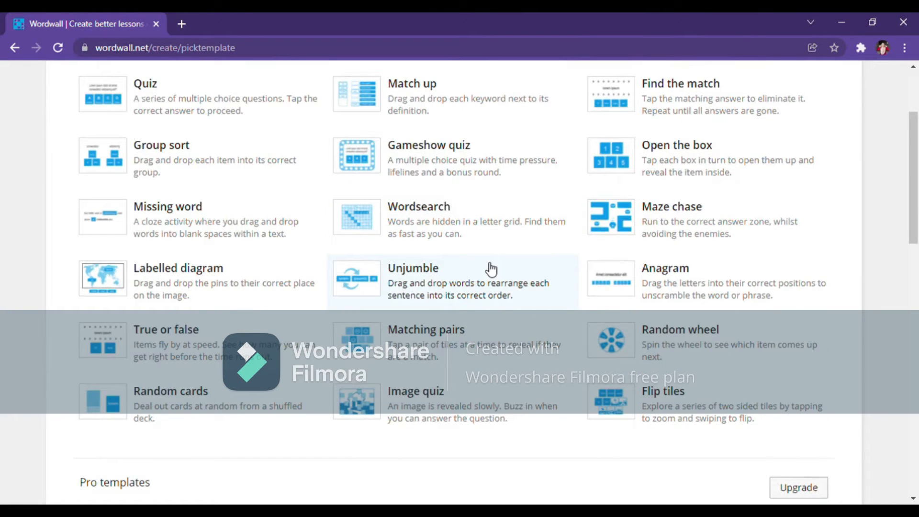
scroll(491, 269, down, 2)
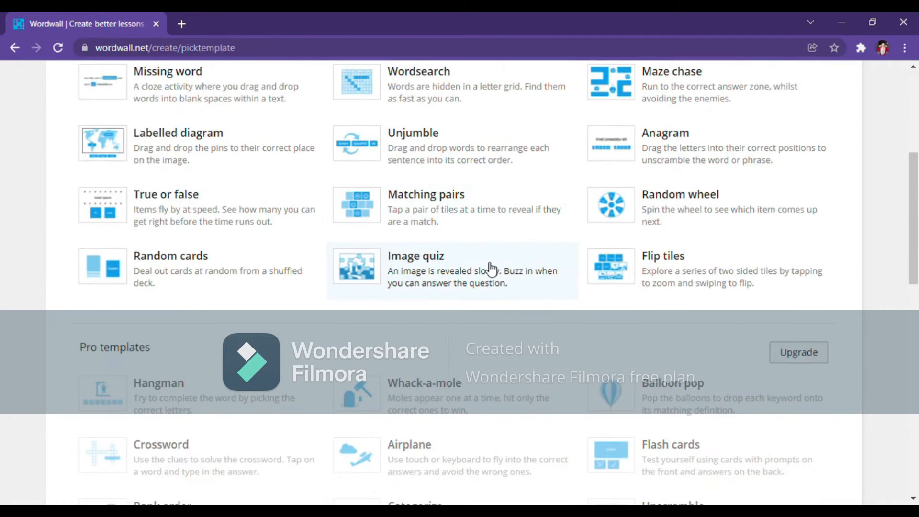
scroll(491, 270, down, 4)
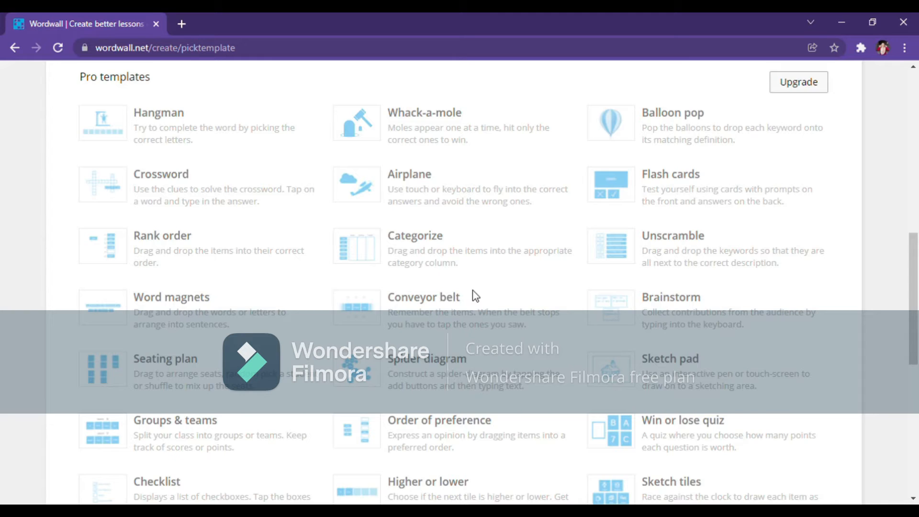
scroll(472, 290, up, 8)
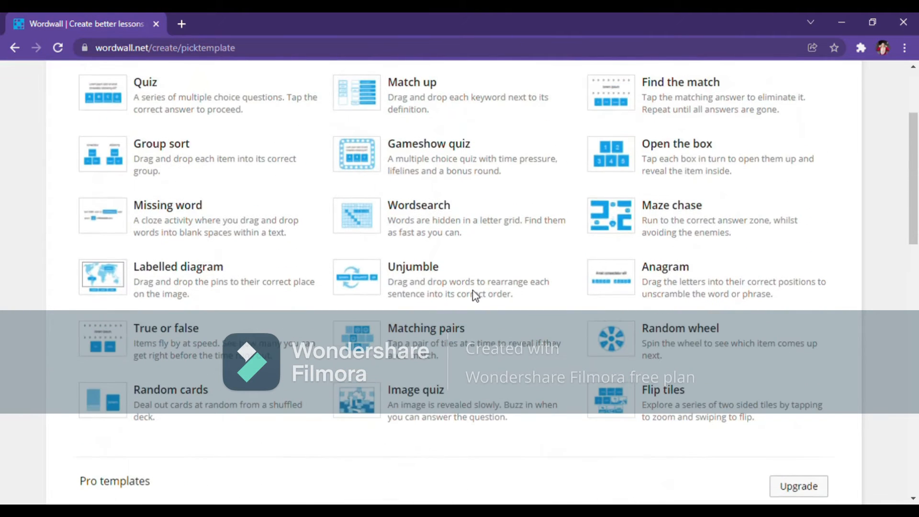
scroll(476, 295, up, 2)
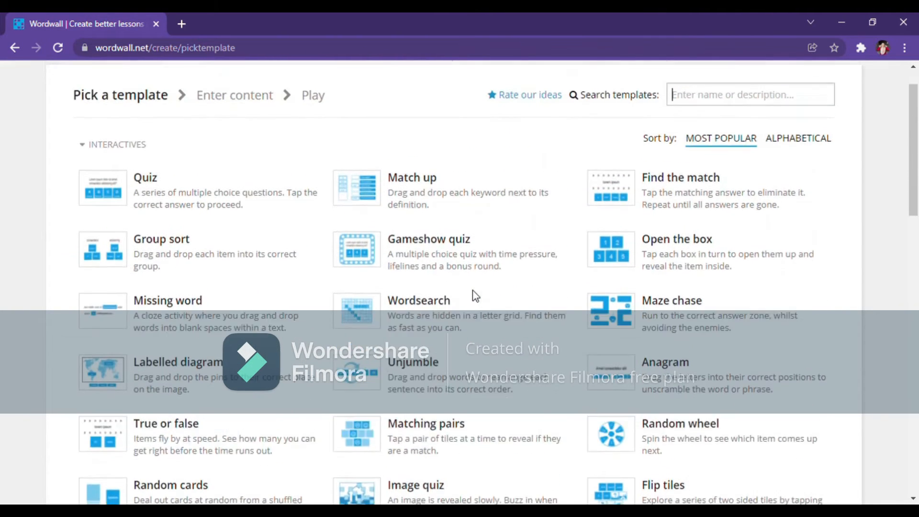
Choose the Match up template and title the activity "Kuiz Bergambar Diri Saya".
scroll(476, 295, up, 1)
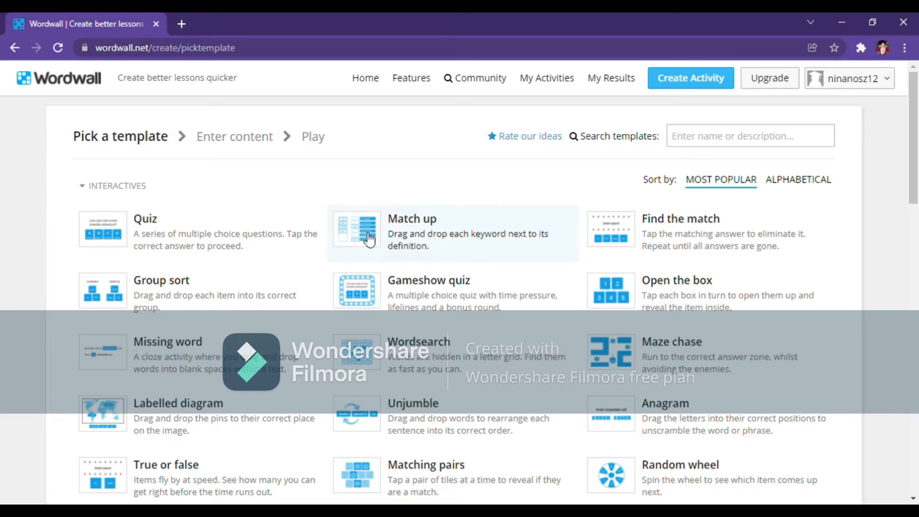
click(424, 245)
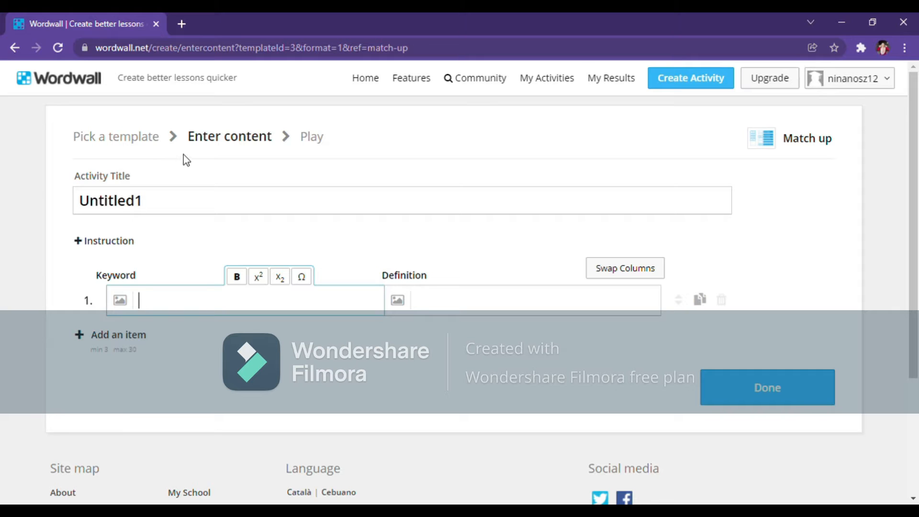
double_click(153, 206)
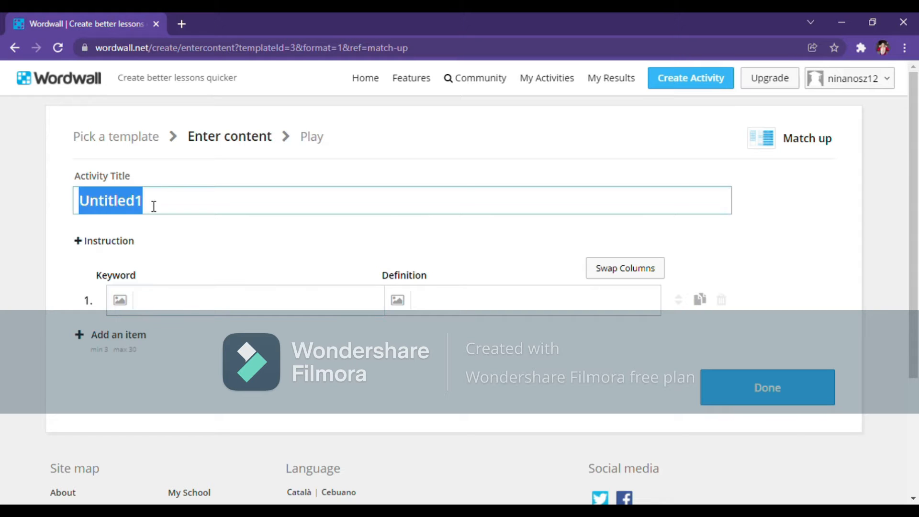
key(BackSpace)
text(Ku)
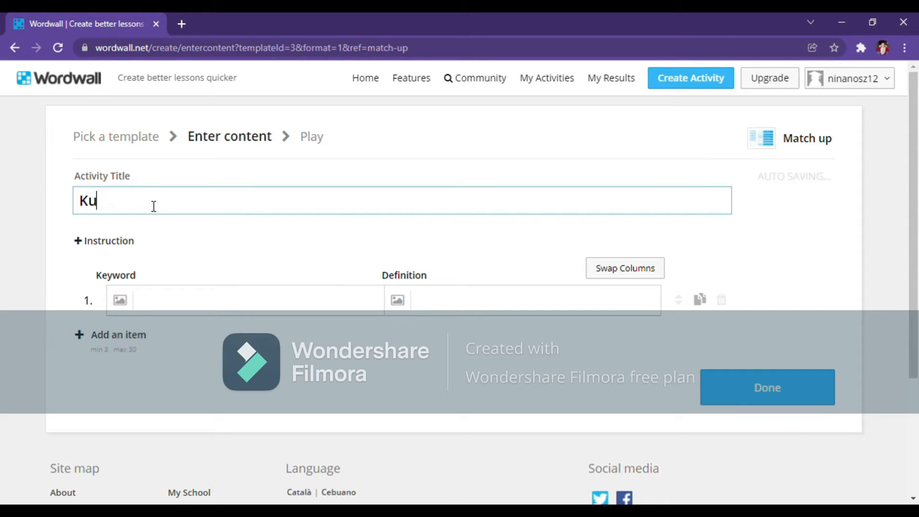
text(iz B)
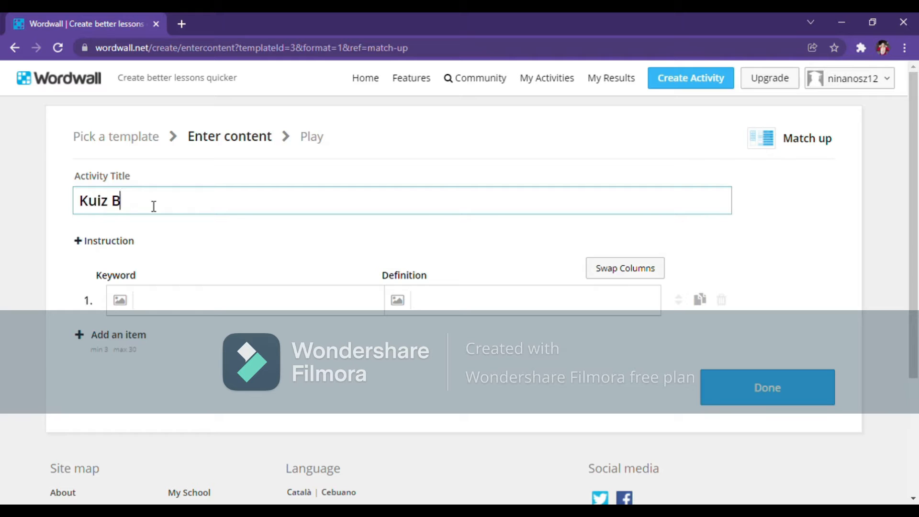
text(ergambar Diri Saya)
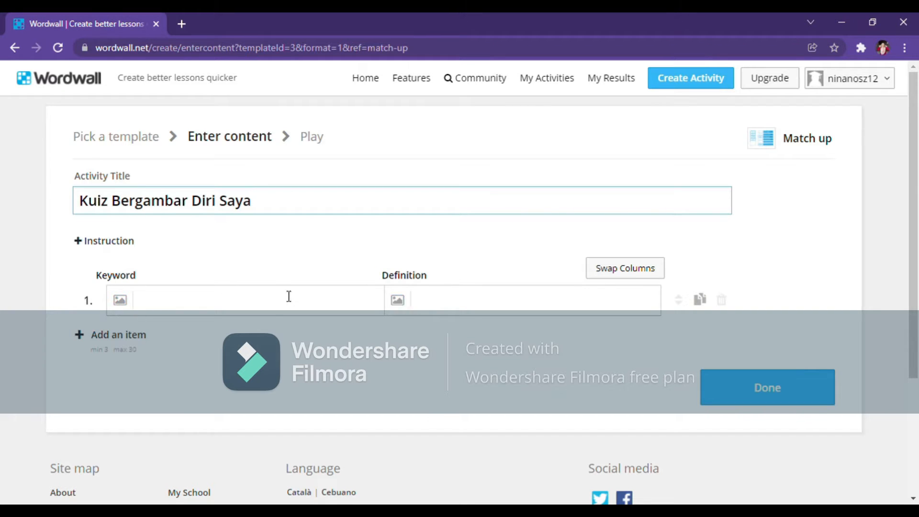
Fill in the first item with a single-ear picture found by searching "ears cartoon" as keyword and "Telinga" as definition.
click(120, 301)
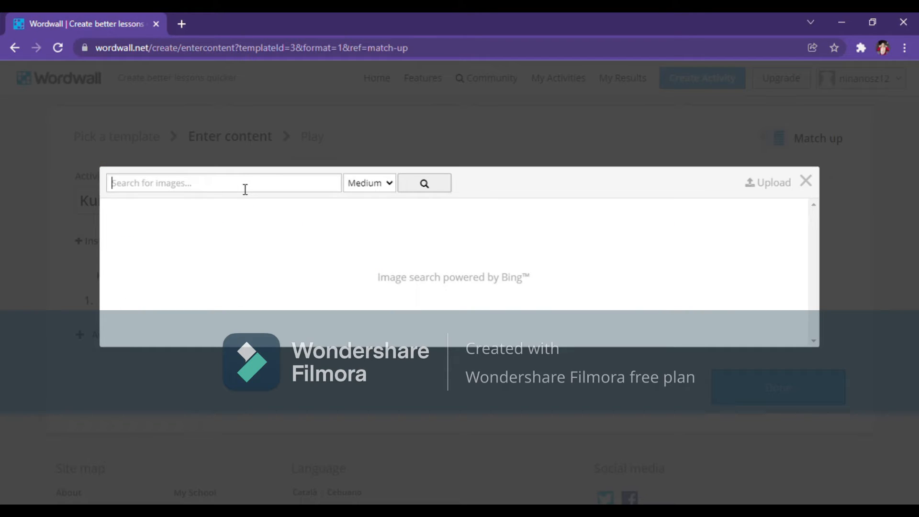
text(ears cartoon)
click(424, 184)
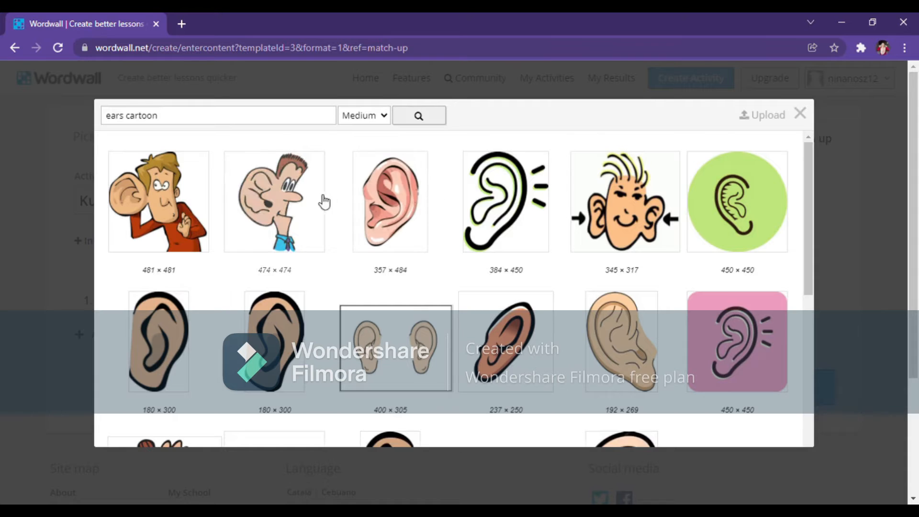
click(383, 225)
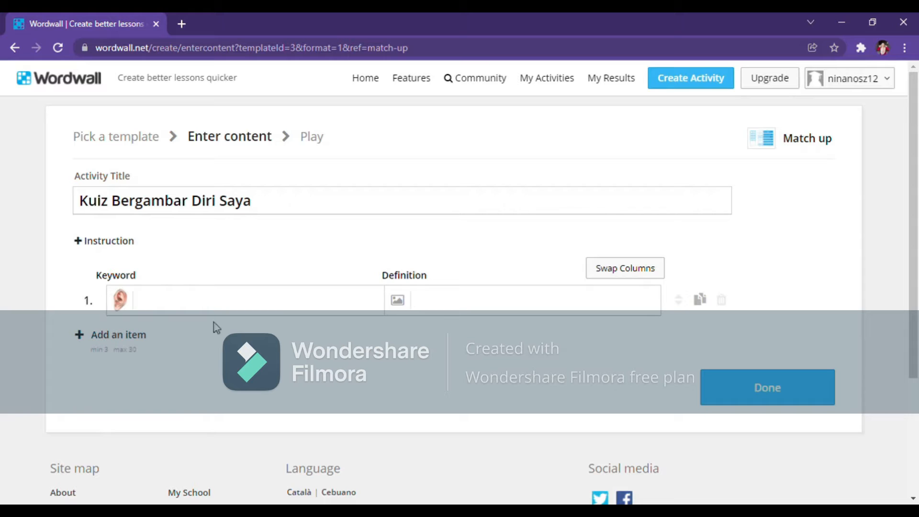
click(425, 302)
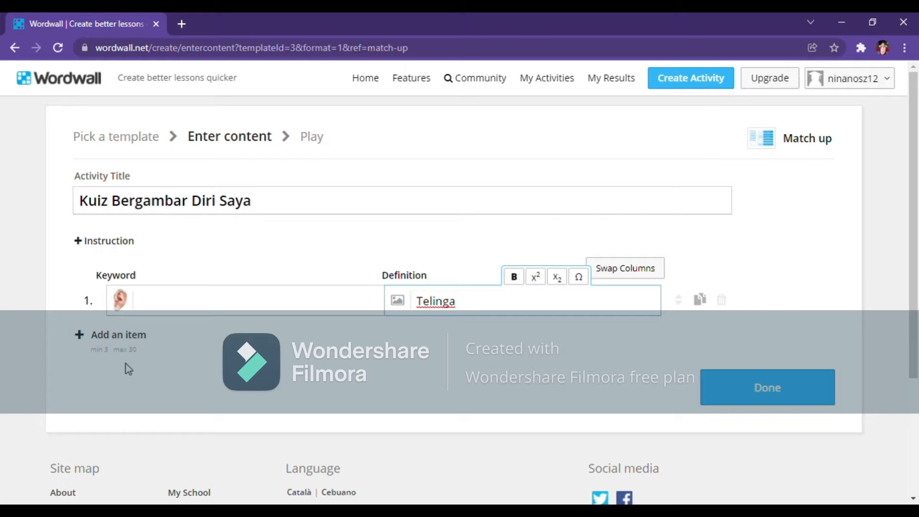
Add a second item pairing a smiling red-lipped mouth picture from a "mouth cartoon" search with the definition "Mulut".
click(115, 335)
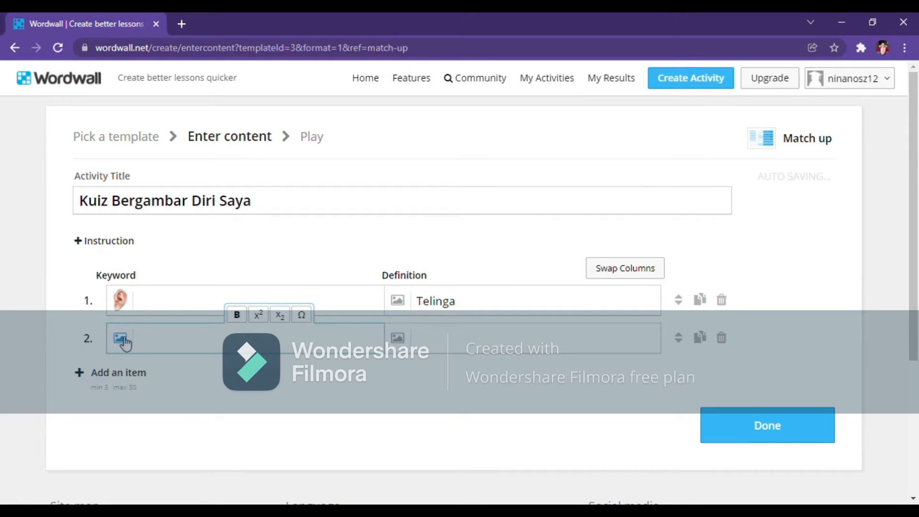
click(121, 339)
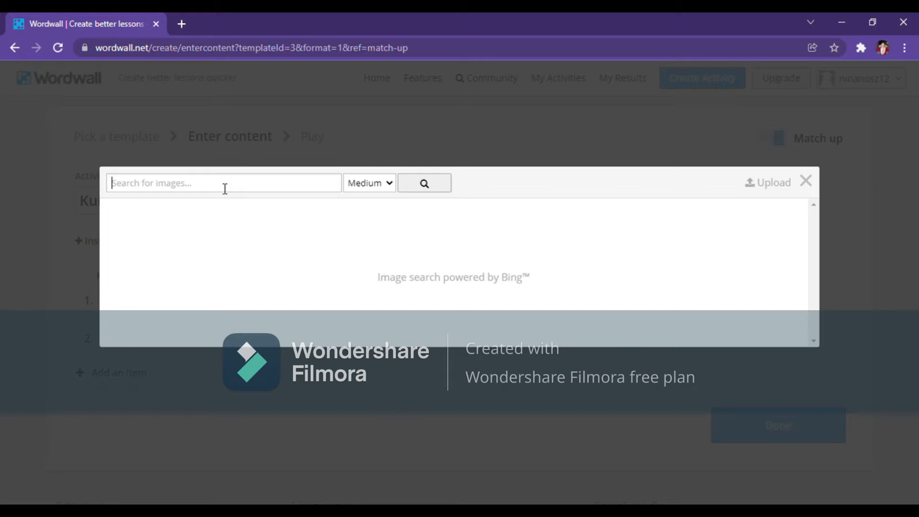
text(mouth cartoon)
click(439, 183)
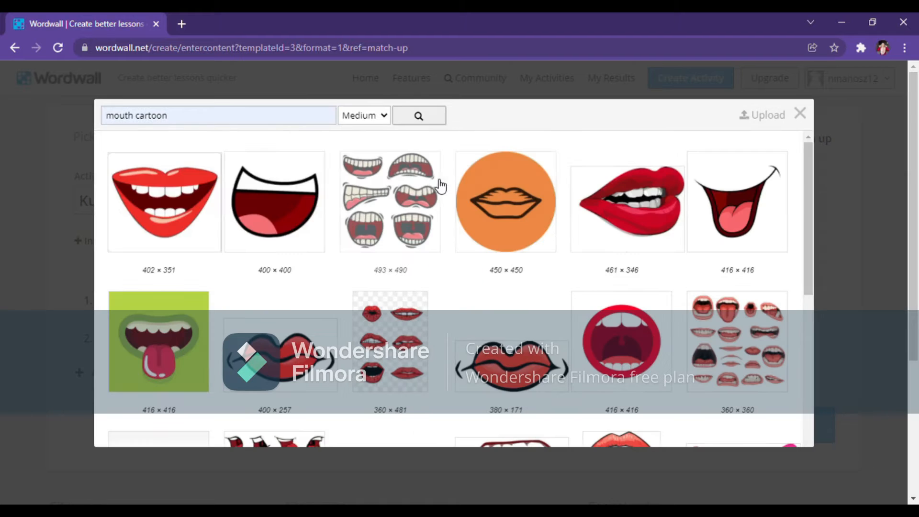
click(185, 191)
click(468, 339)
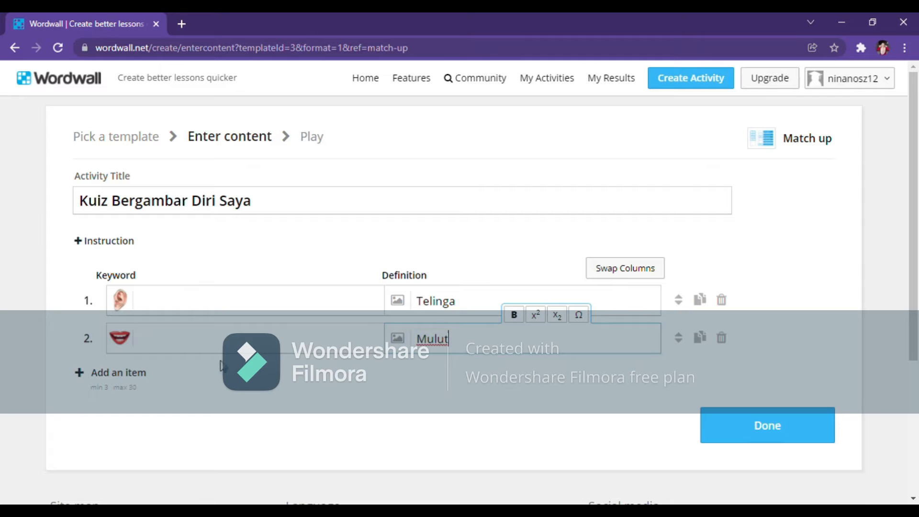
Add a third item pairing a black hair picture from a "hair cartoon" search with the definition "Rambut".
click(151, 374)
click(120, 376)
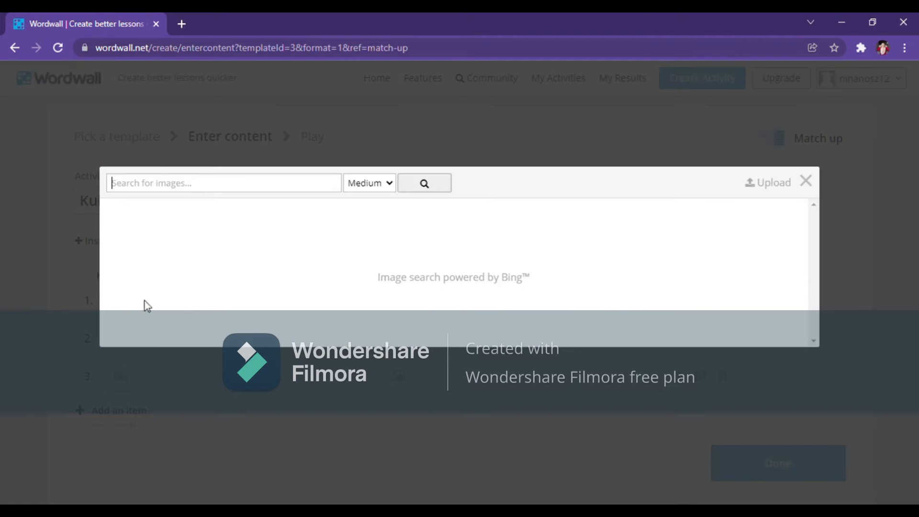
text(hair cartoon)
click(423, 183)
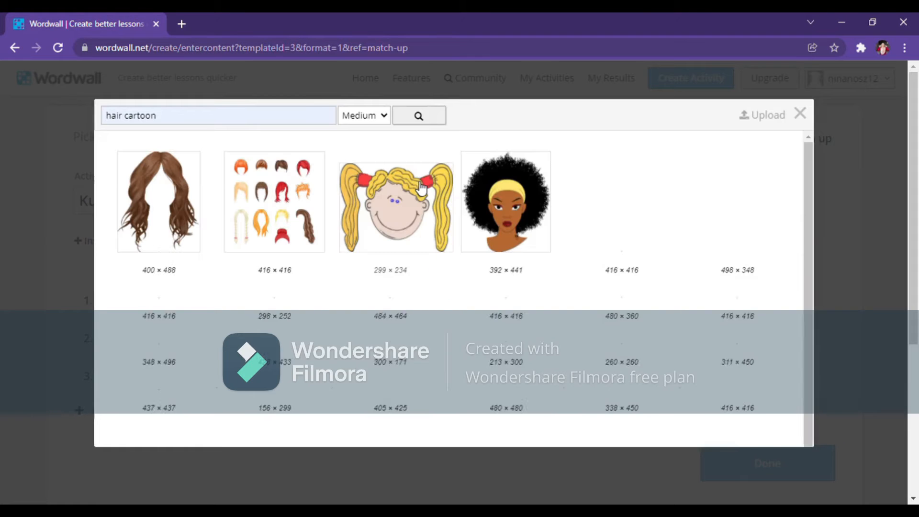
click(320, 338)
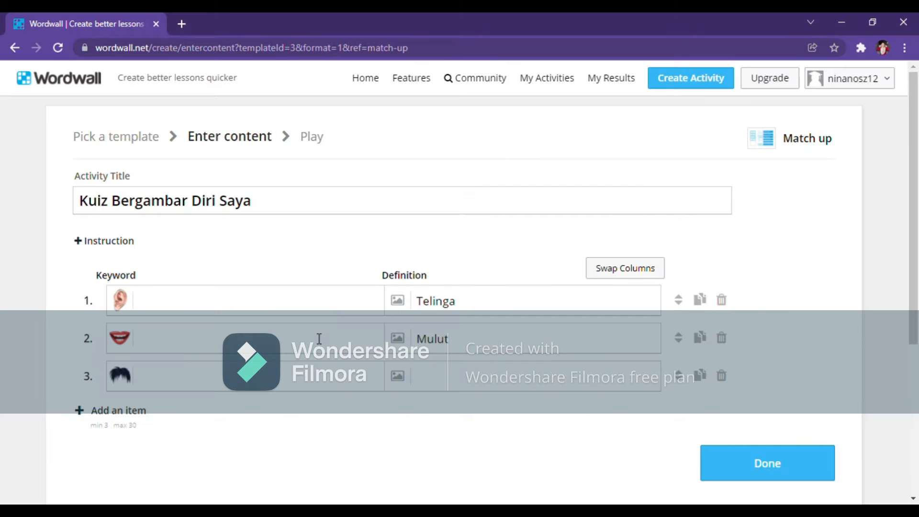
click(455, 381)
text(Rambut)
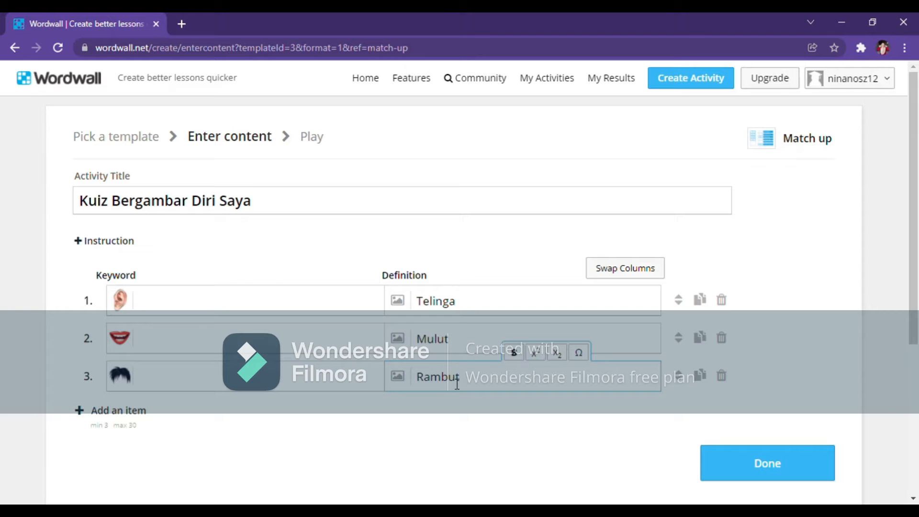
Add a fourth item pairing a nose picture from a "nose cartoon" search with the definition "Hidung".
click(107, 411)
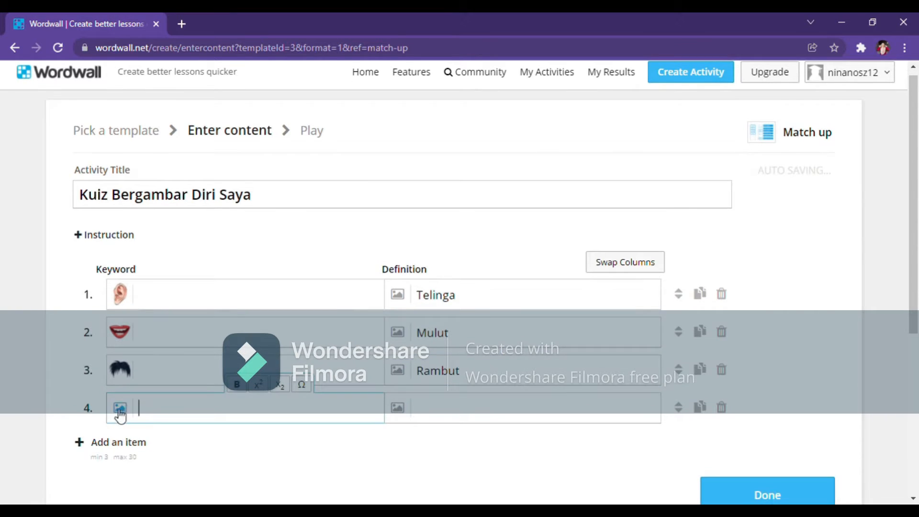
click(120, 409)
text(nos)
click(184, 215)
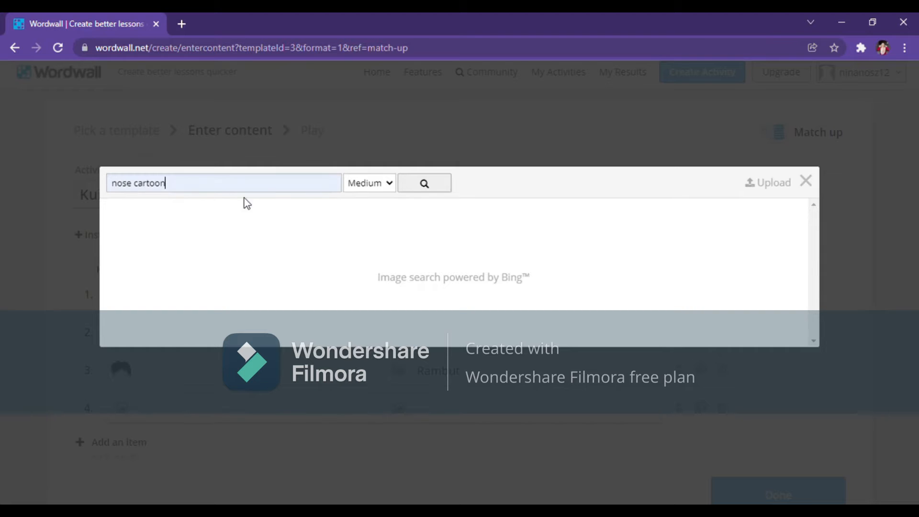
click(450, 188)
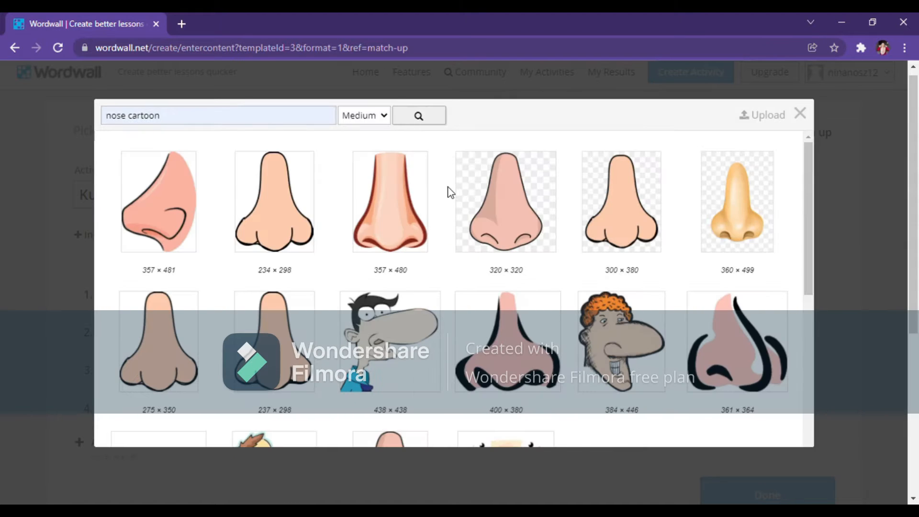
click(305, 233)
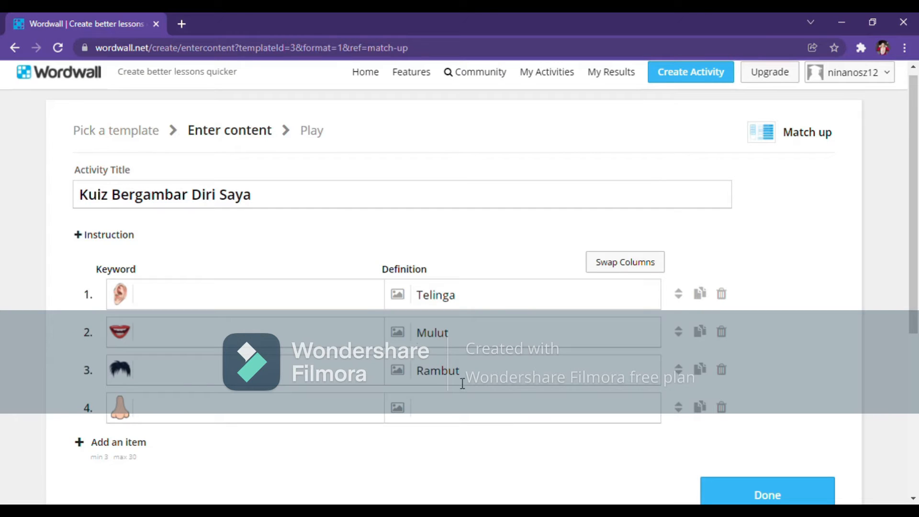
click(517, 410)
text(Hidung)
Add a fifth item pairing a picture from an "eyes cartoon" search with the definition "Mata", and finish the activity's content.
click(136, 445)
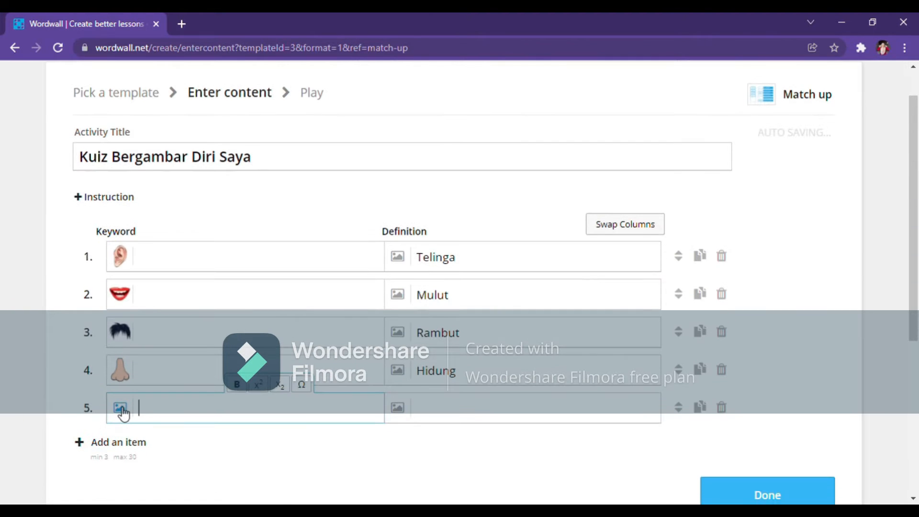
click(120, 407)
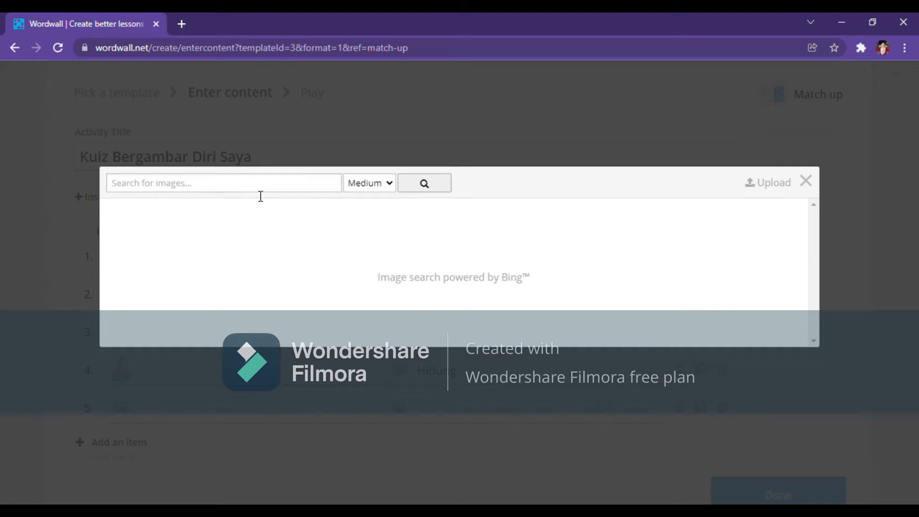
text(eyes cartoon)
click(423, 184)
click(175, 215)
click(436, 407)
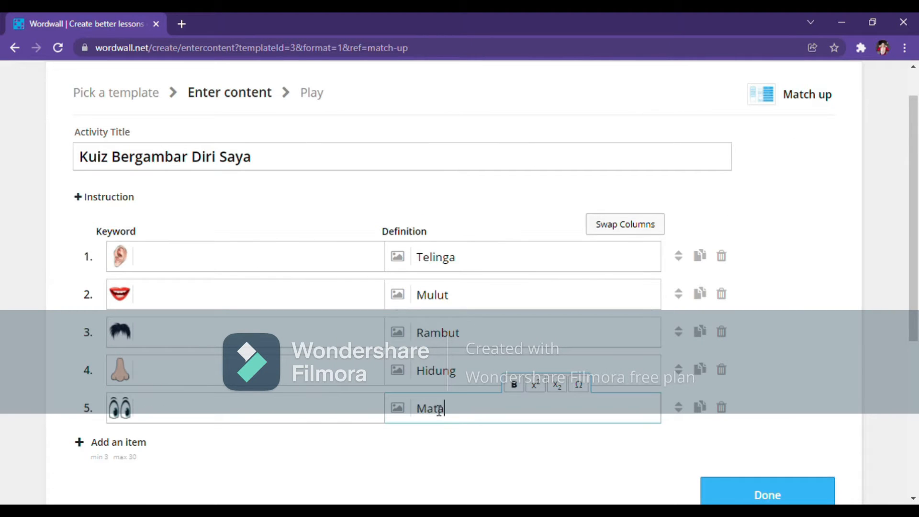
scroll(435, 403, down, 1)
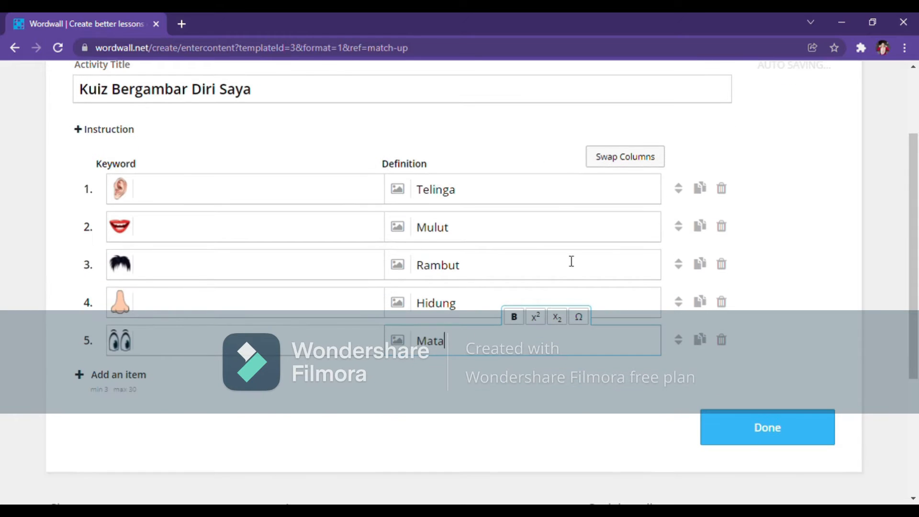
click(813, 433)
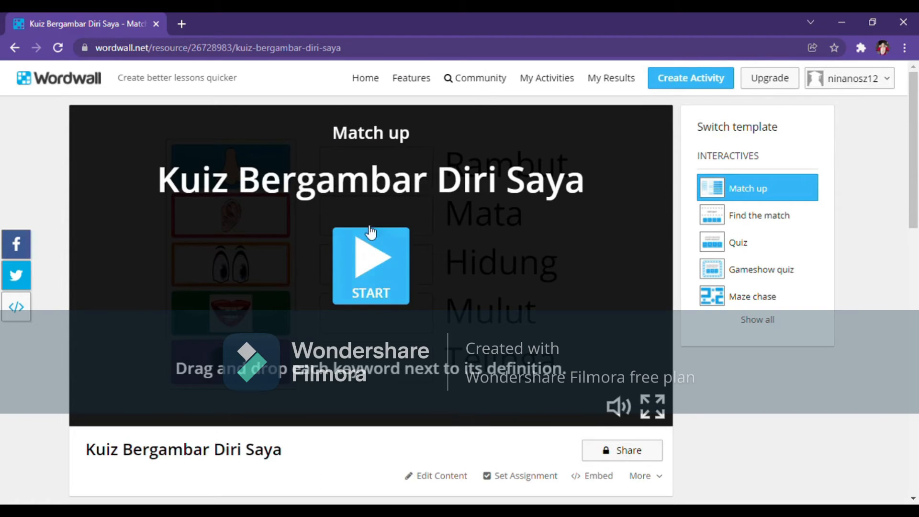
Look through the available themes and apply the Clouds theme to the activity.
scroll(364, 267, down, 3)
scroll(362, 271, down, 3)
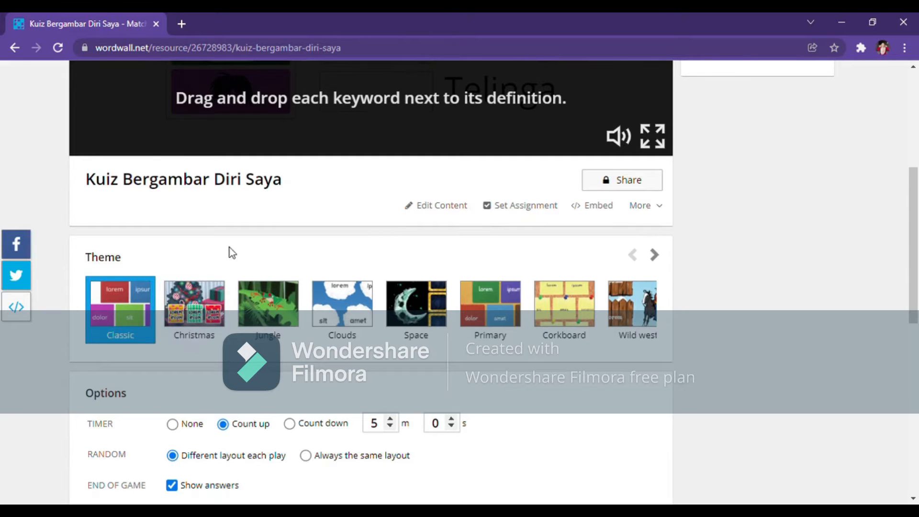
click(654, 253)
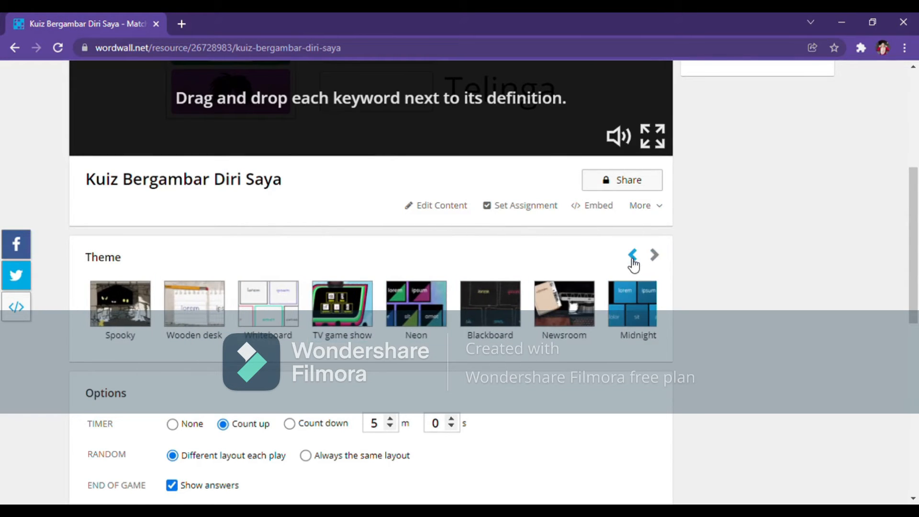
click(632, 255)
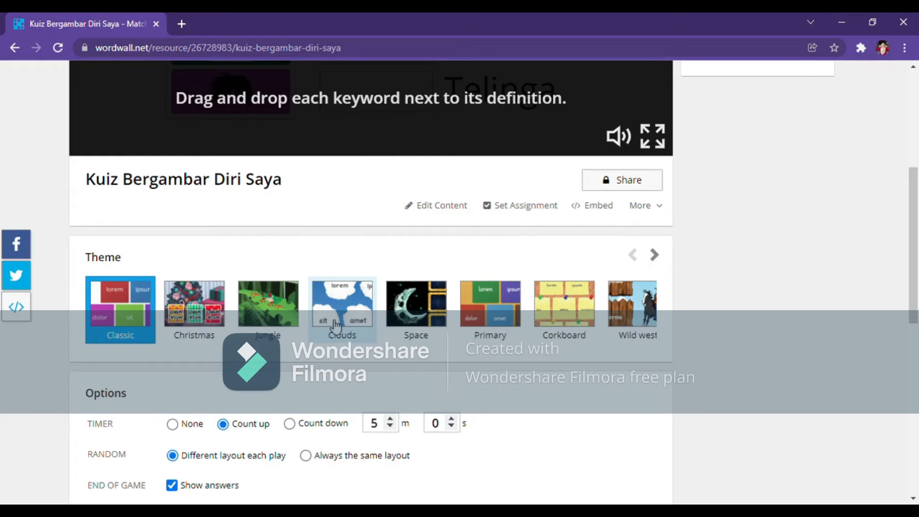
click(350, 301)
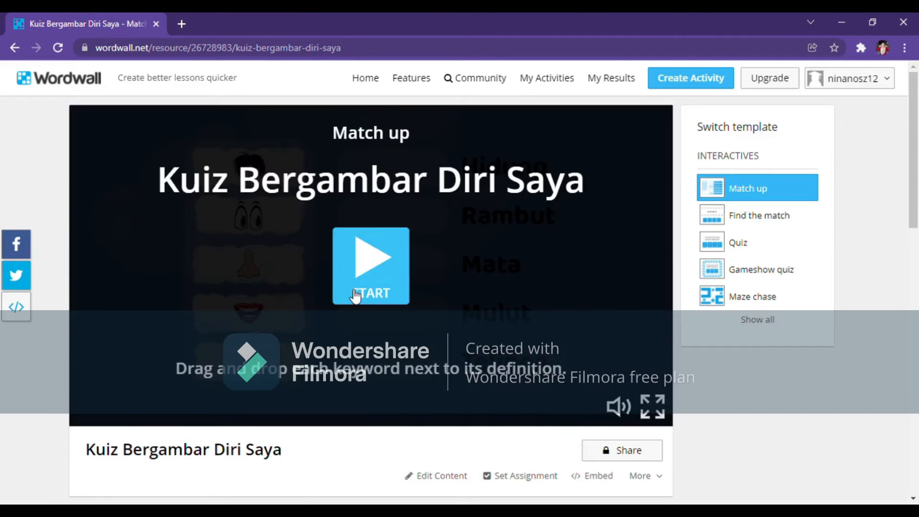
Review the activity's timer, random layout and end-of-game options, along with its leaderboard.
scroll(459, 271, down, 7)
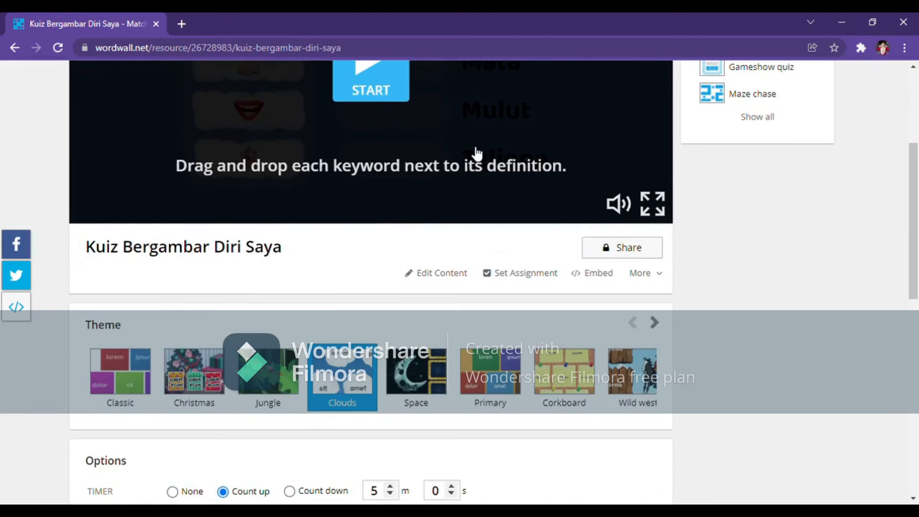
scroll(392, 257, down, 2)
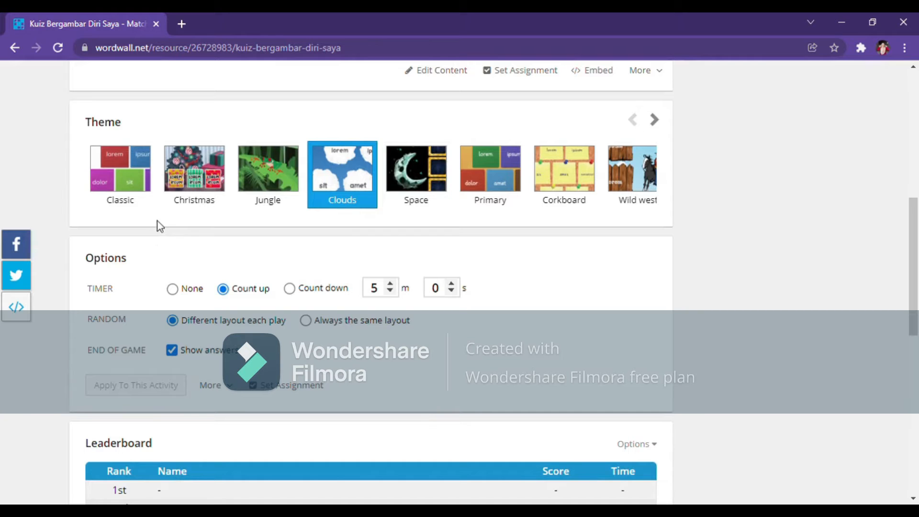
scroll(253, 232, down, 2)
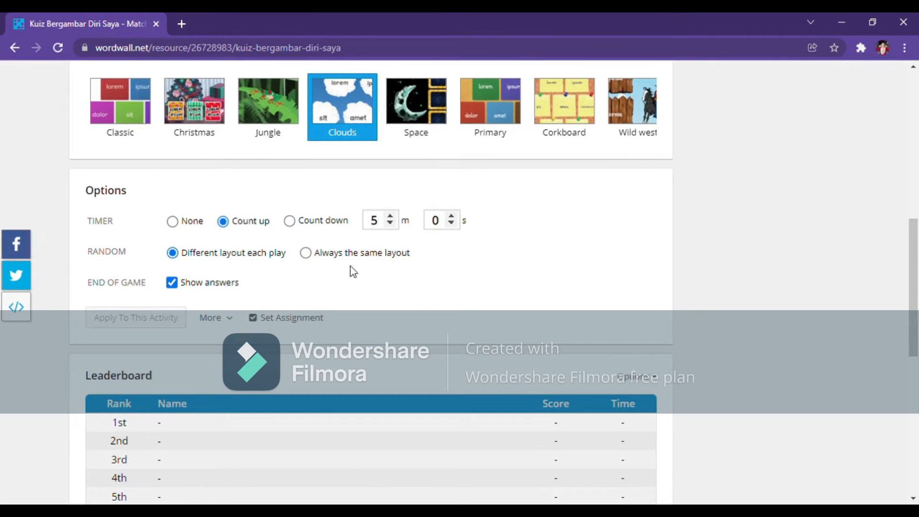
scroll(252, 291, down, 2)
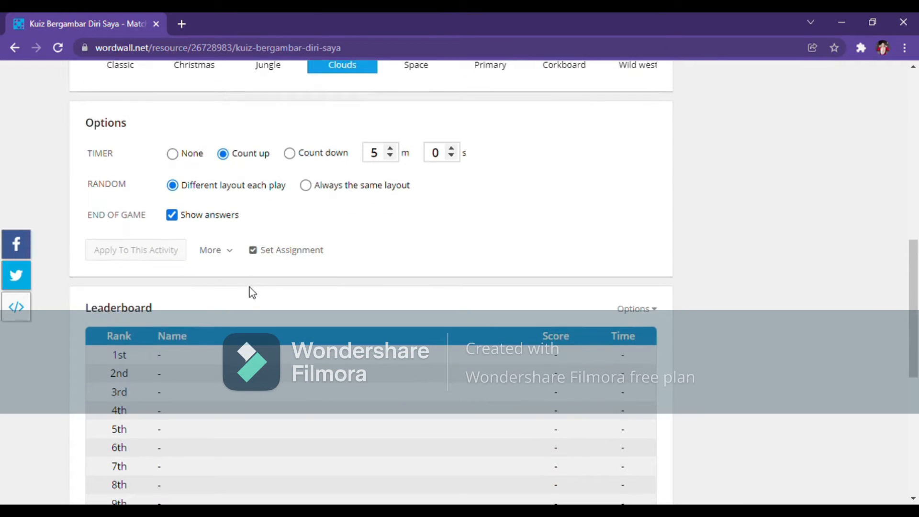
Test-play the Match up activity by matching every body-part picture to its word, and submit the answers.
scroll(221, 283, down, 3)
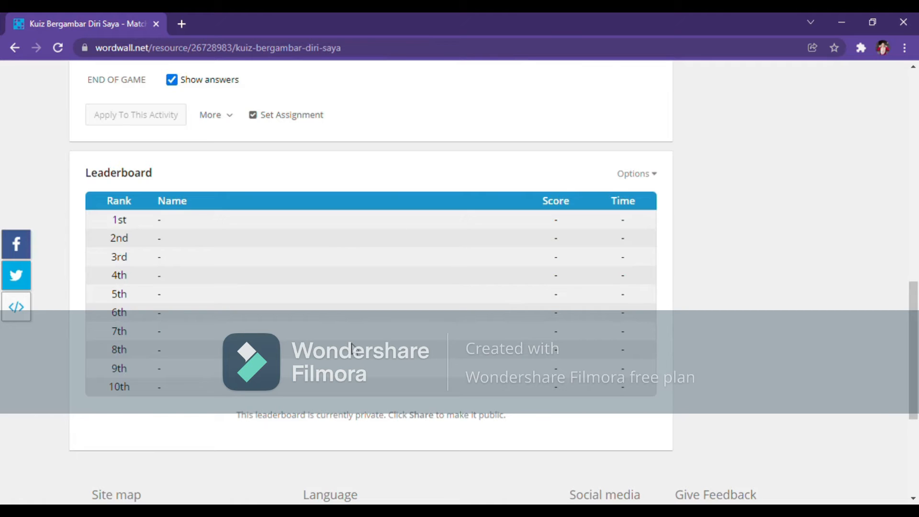
scroll(330, 308, up, 9)
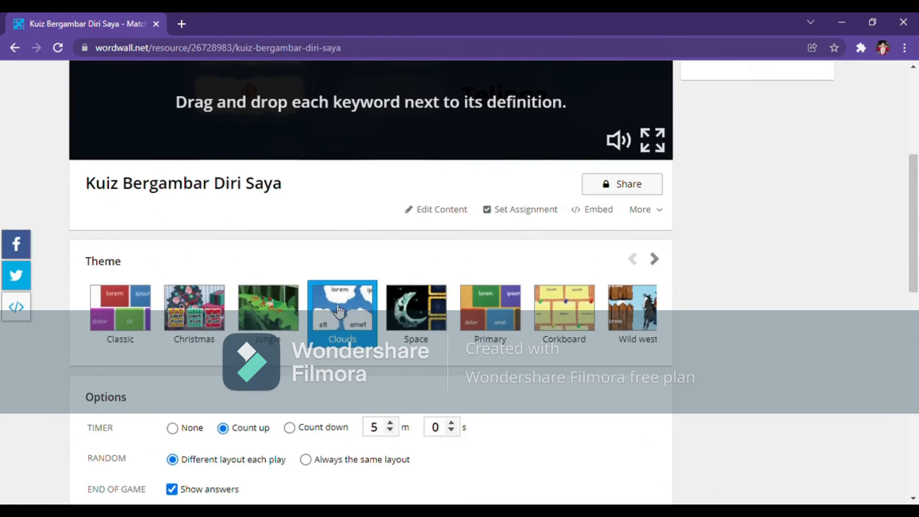
scroll(339, 310, up, 4)
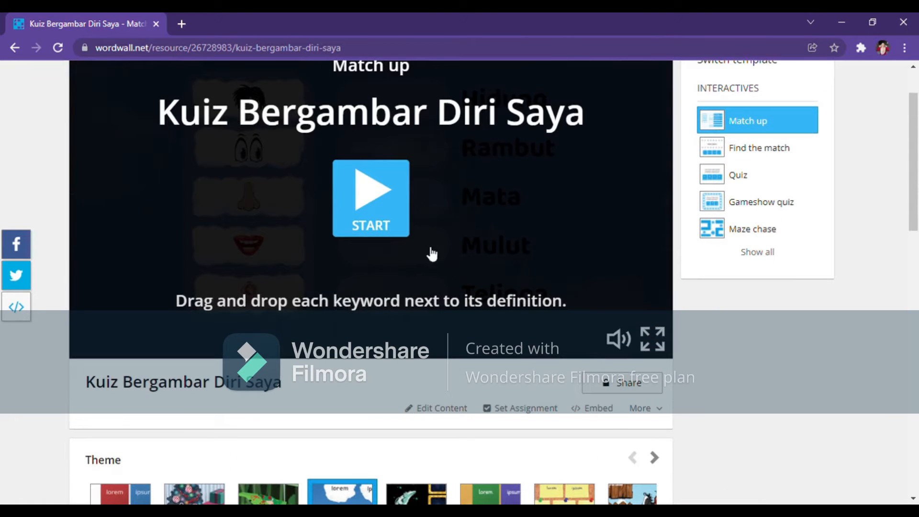
scroll(433, 330, up, 2)
click(371, 264)
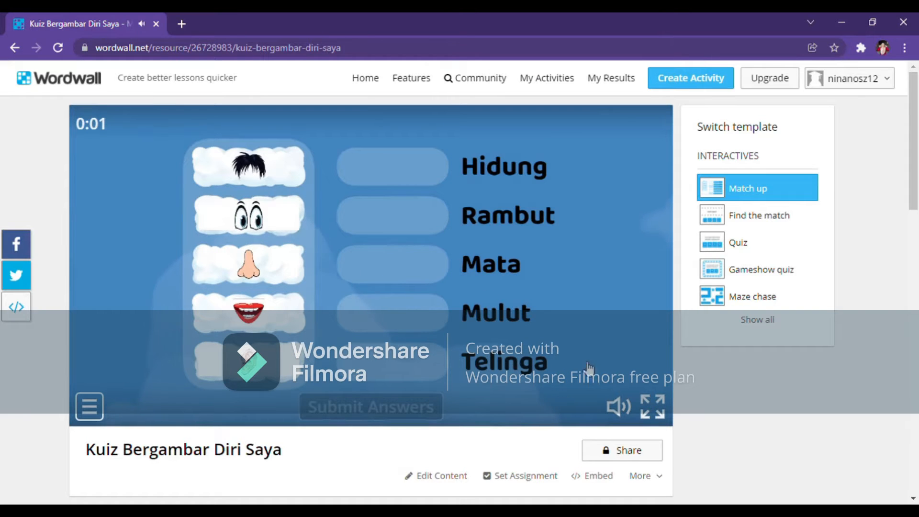
drag(275, 173, 383, 213)
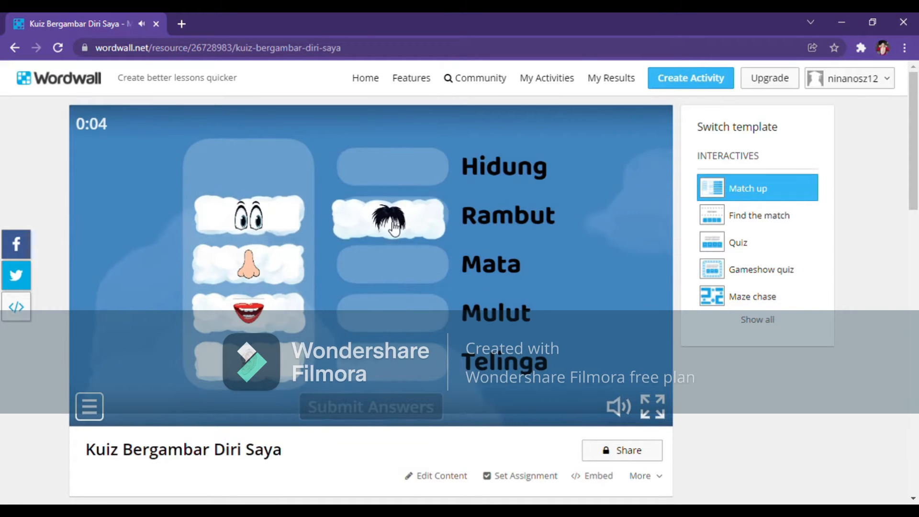
drag(254, 165, 393, 311)
drag(271, 182, 397, 363)
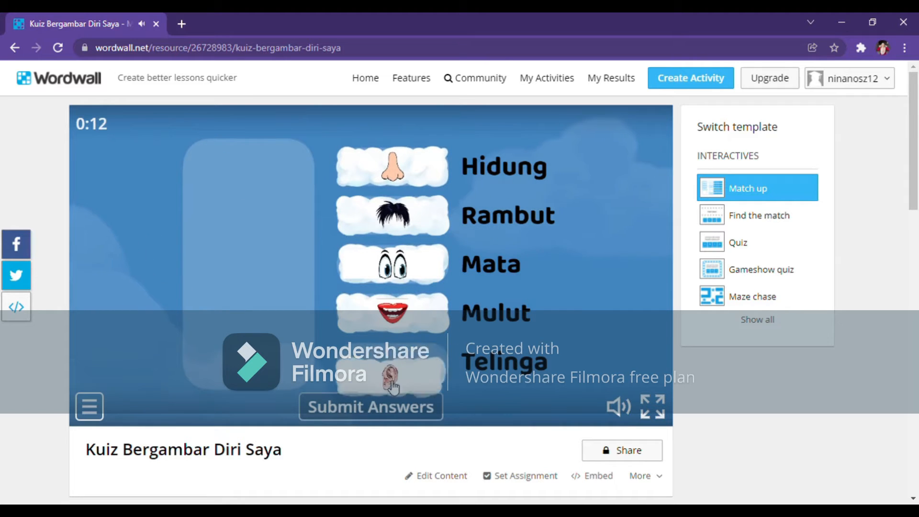
click(403, 406)
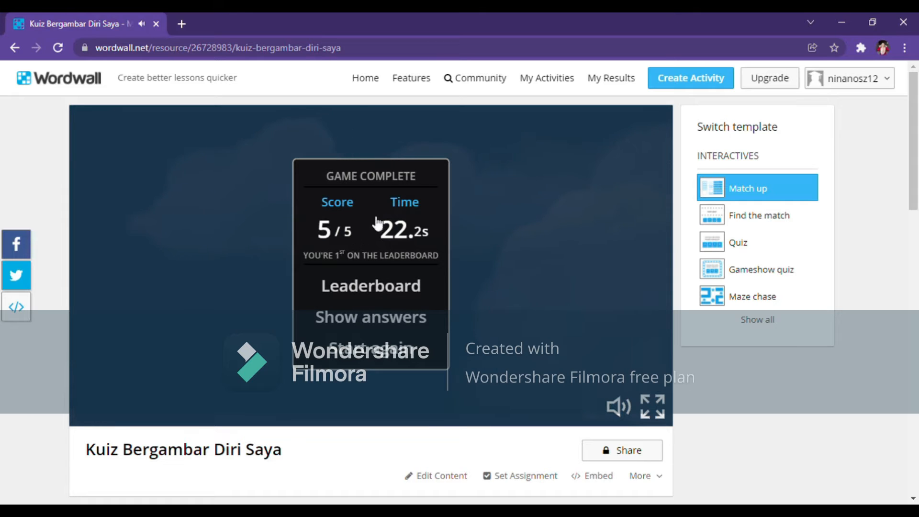
View the activity's leaderboard from the end-of-game summary, skipping the name entry.
click(427, 297)
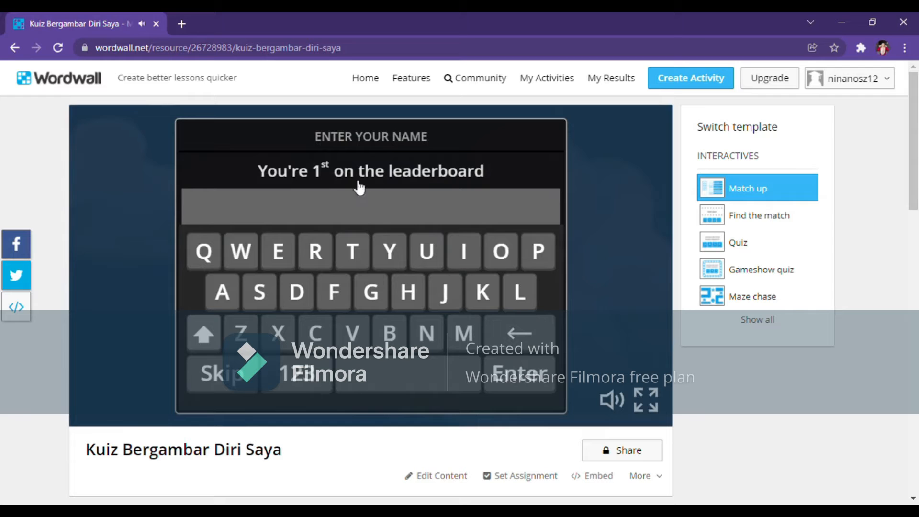
click(245, 394)
scroll(480, 236, down, 1)
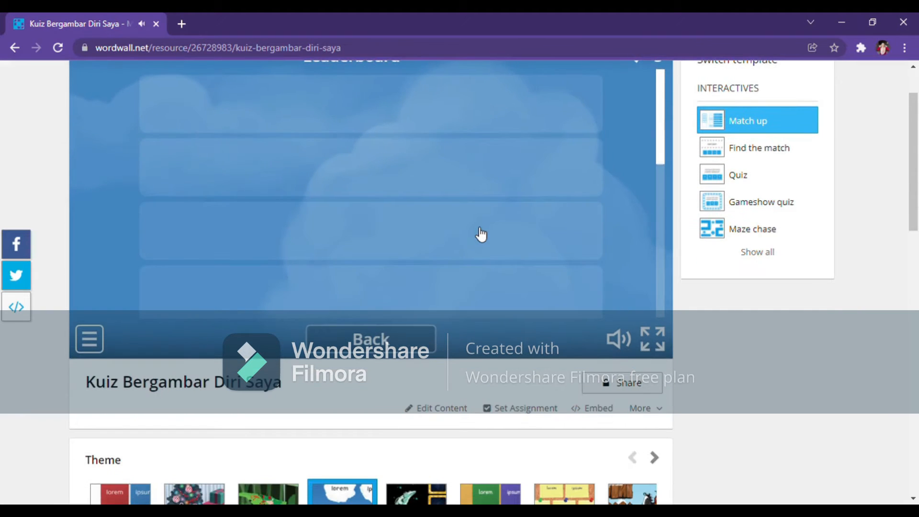
scroll(497, 244, down, 1)
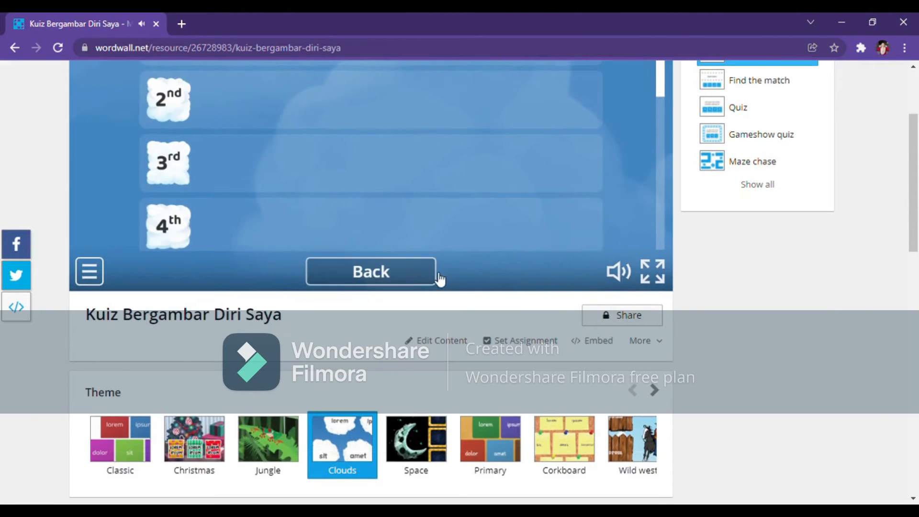
Open the sharing settings for Kuiz Bergambar Diri Saya and set the resource as private.
scroll(548, 312, down, 1)
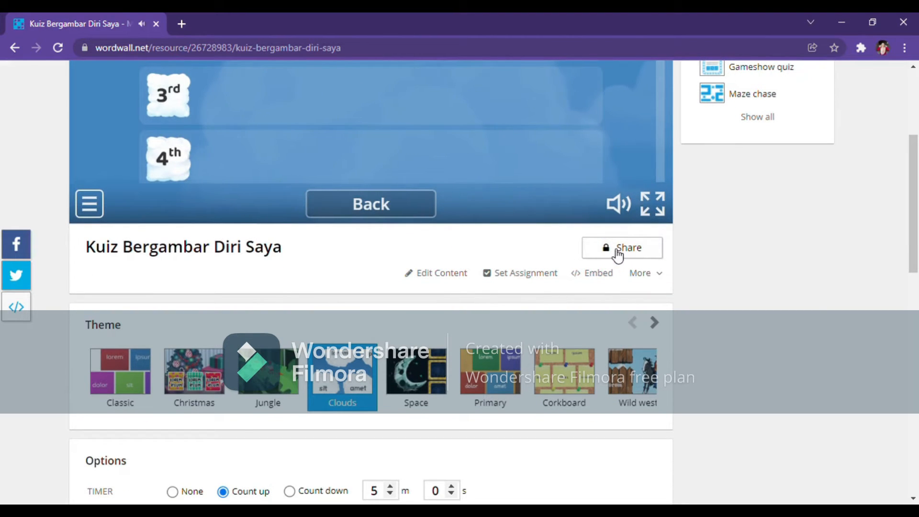
click(617, 254)
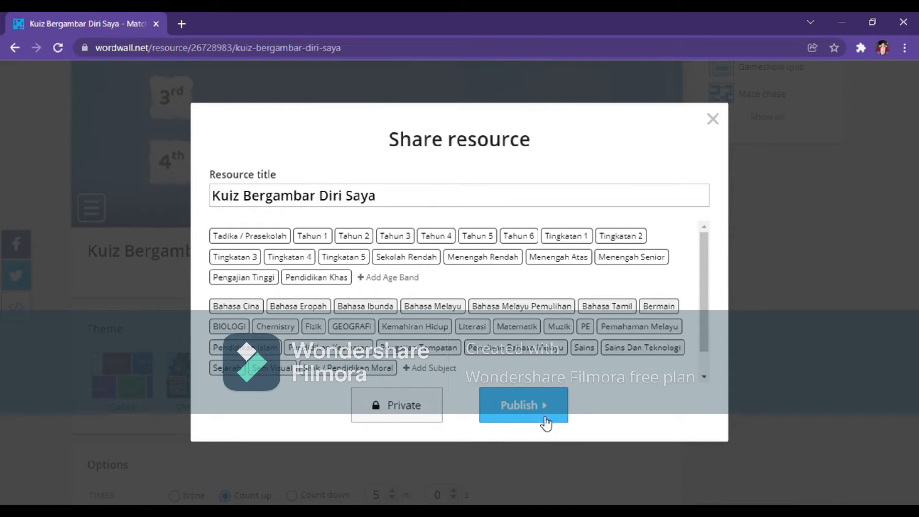
click(403, 412)
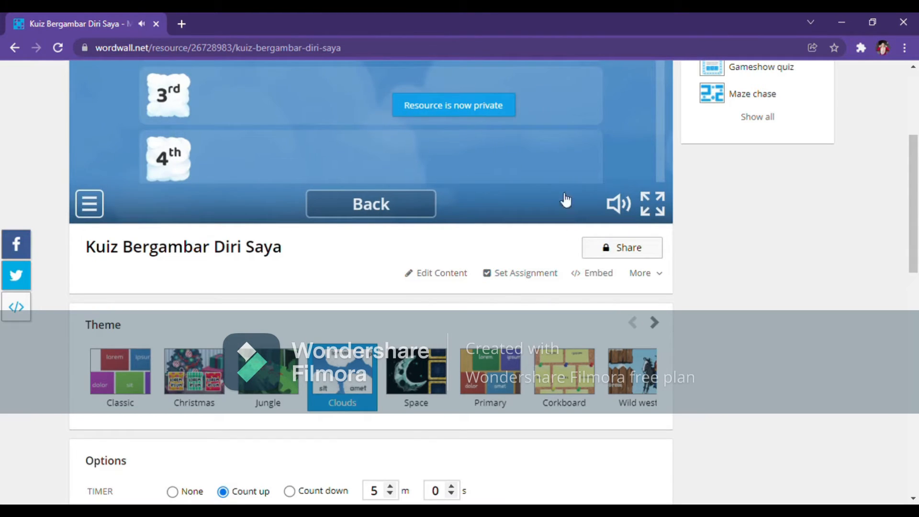
Set the activity as an assignment, enabling the leaderboard at the end of the game.
click(515, 283)
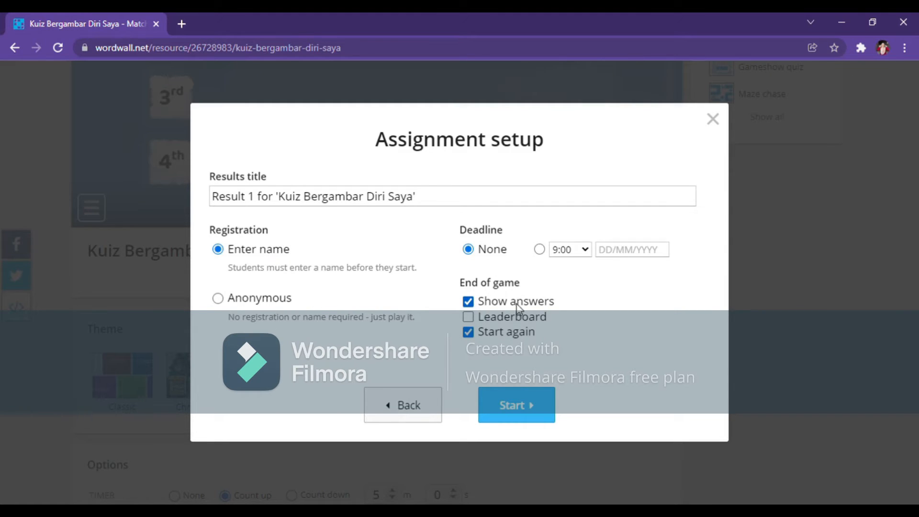
click(469, 319)
click(524, 406)
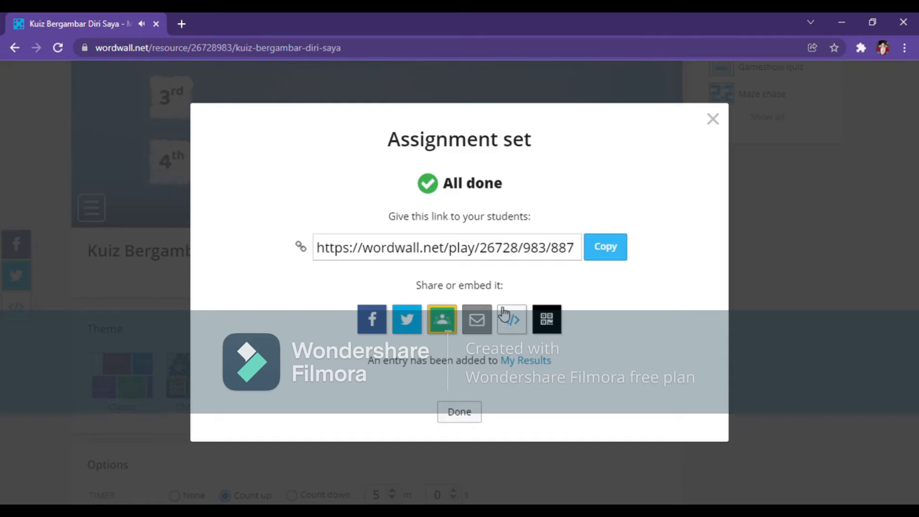
Copy the assignment's student link and open it in a new browser tab.
click(611, 250)
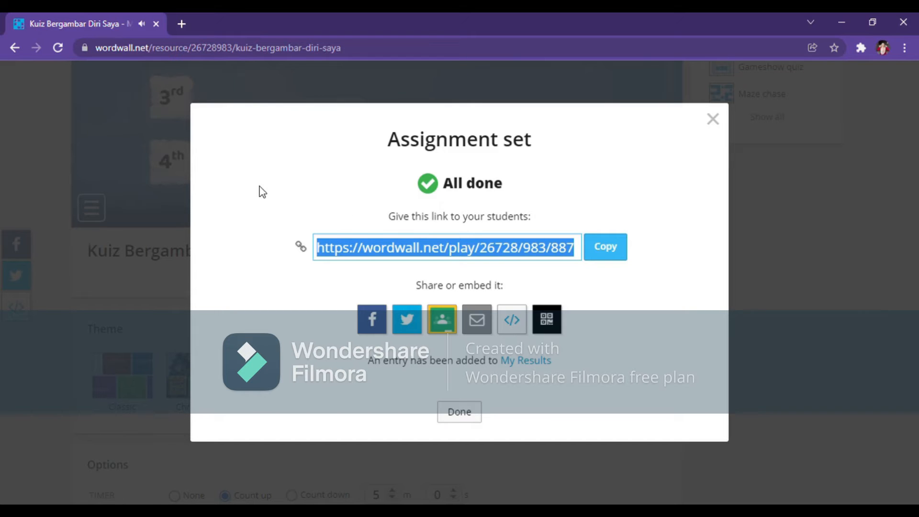
click(182, 25)
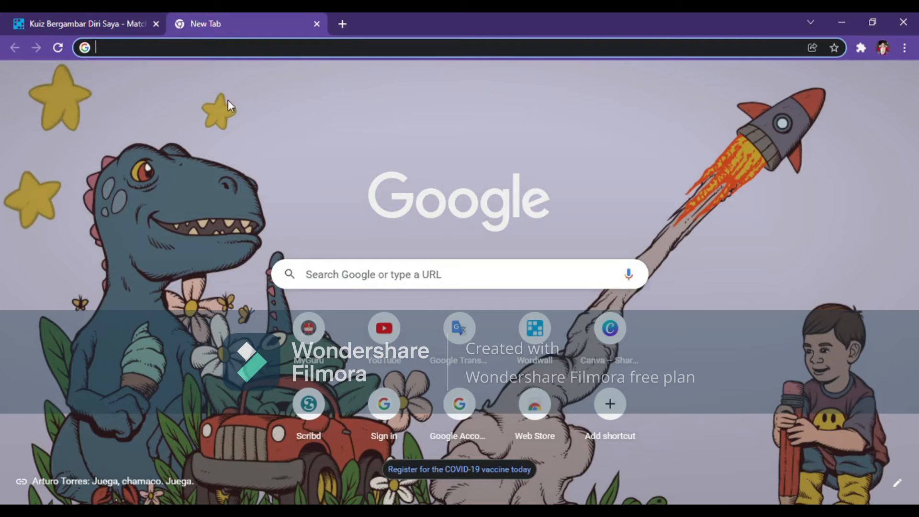
key(ctrl+v)
key(Return)
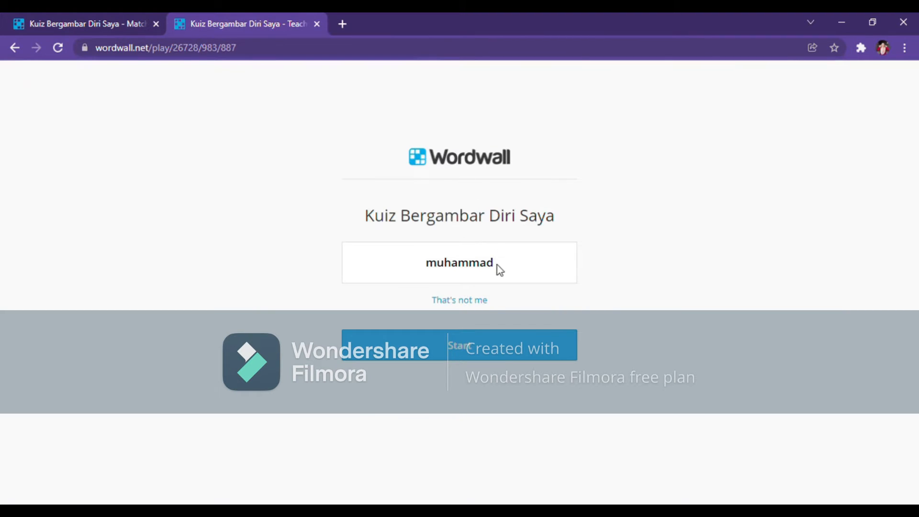
Discard the remembered player, enter the student's name, and continue to the assigned quiz.
click(481, 300)
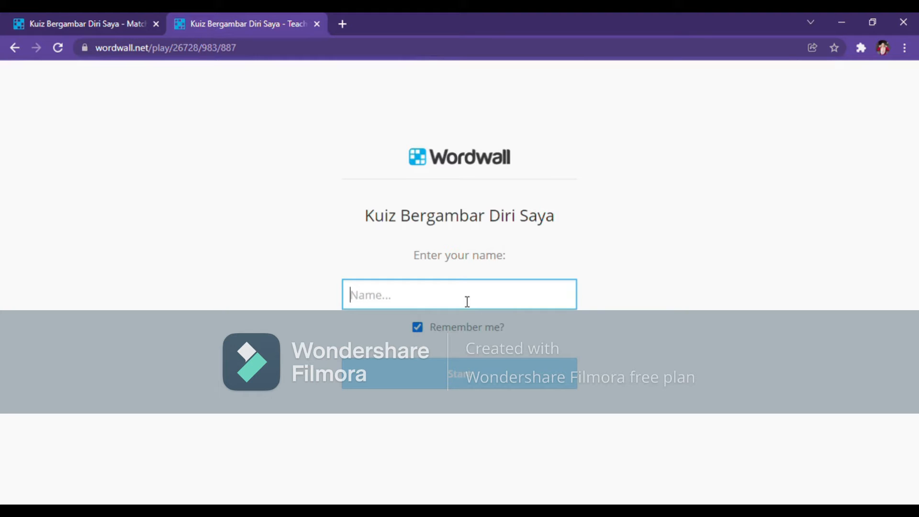
text(MUHAMMAD)
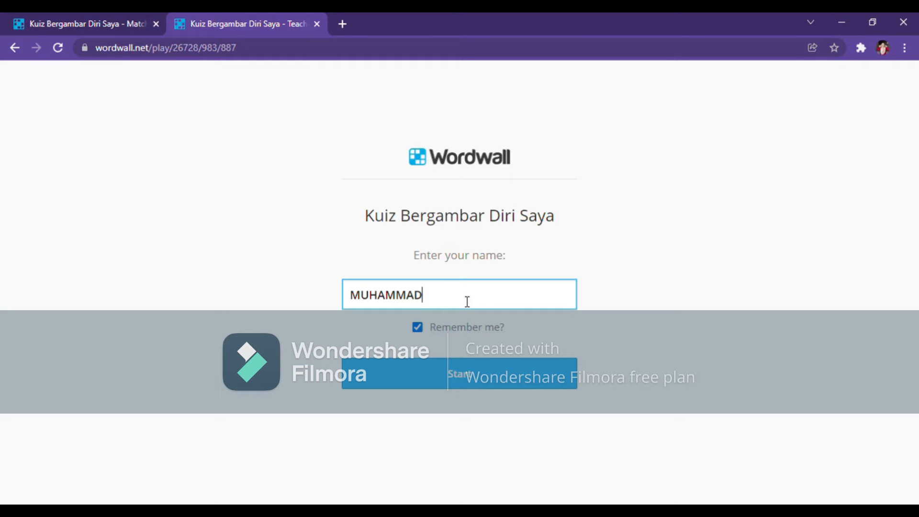
click(481, 385)
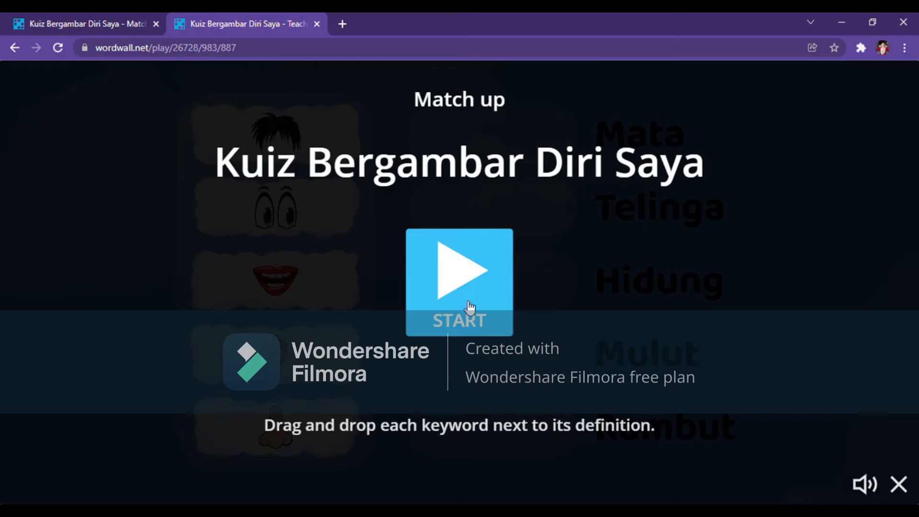
Play the assigned quiz, matching the hair, eyes, mouth, ear and nose pictures to Rambut, Mata, Mulut, Telinga and Hidung, and submit the answers.
click(461, 279)
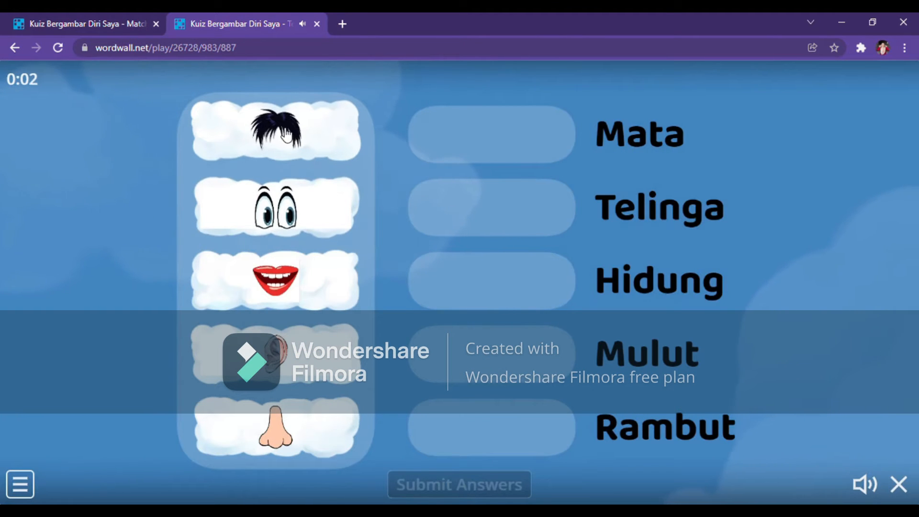
drag(286, 136, 507, 426)
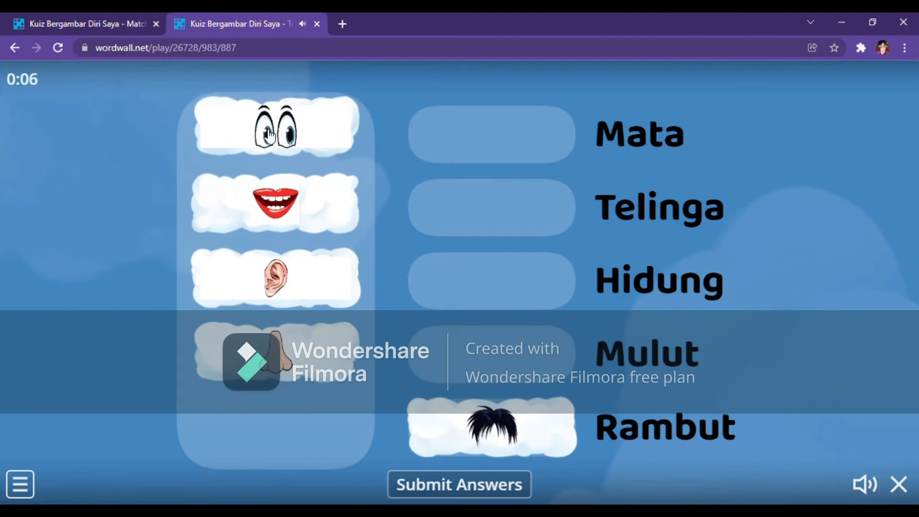
drag(275, 134, 502, 152)
drag(322, 148, 493, 351)
drag(280, 135, 438, 216)
drag(275, 139, 502, 297)
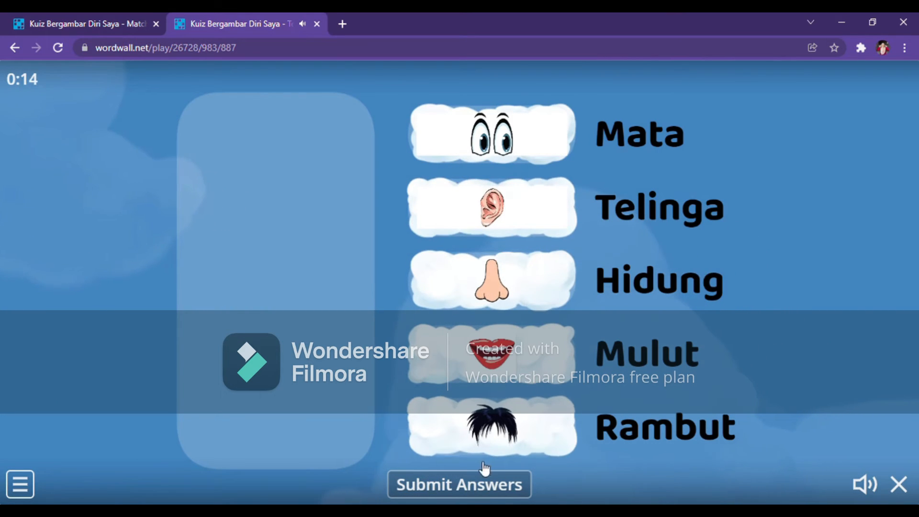
click(488, 490)
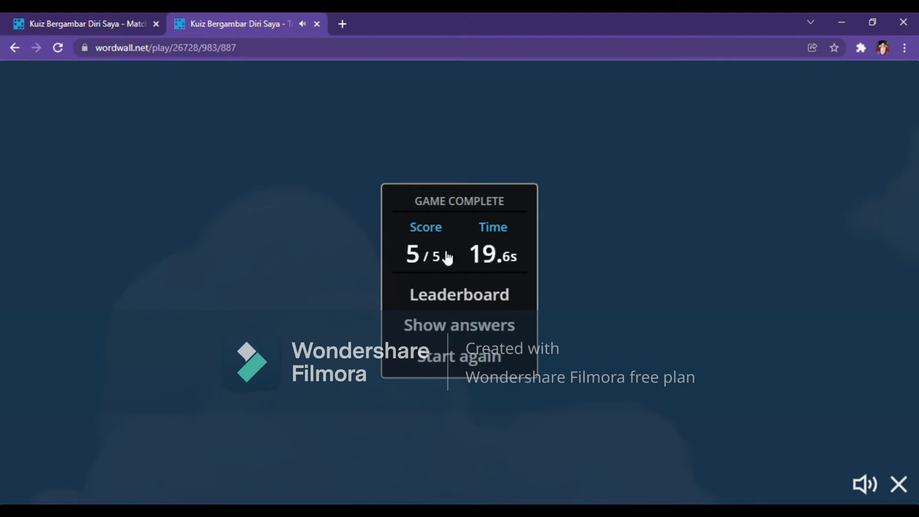
Review the assignment's leaderboard and the submitted answers, returning to the end-of-game summary.
click(499, 301)
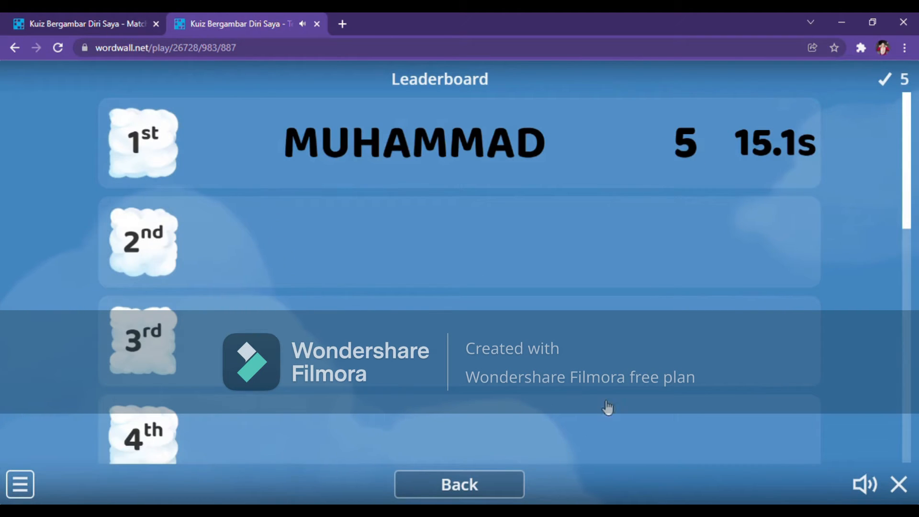
click(473, 489)
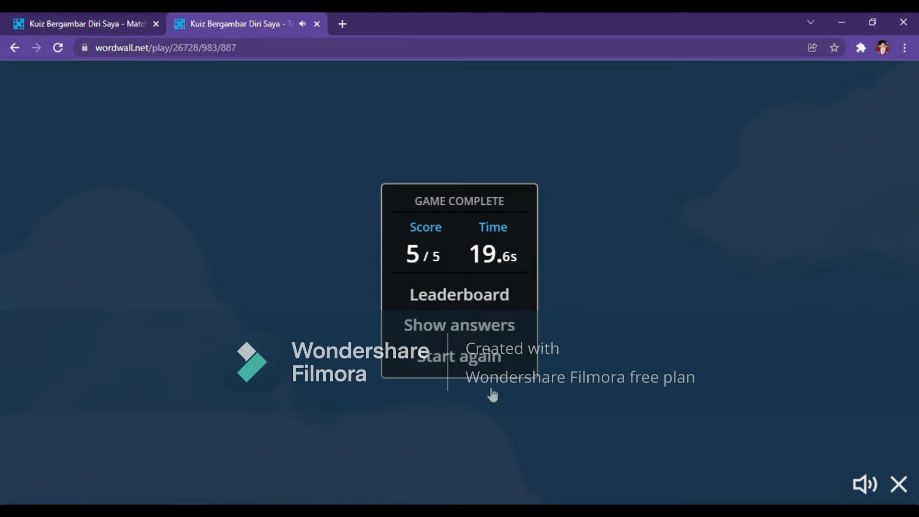
click(497, 333)
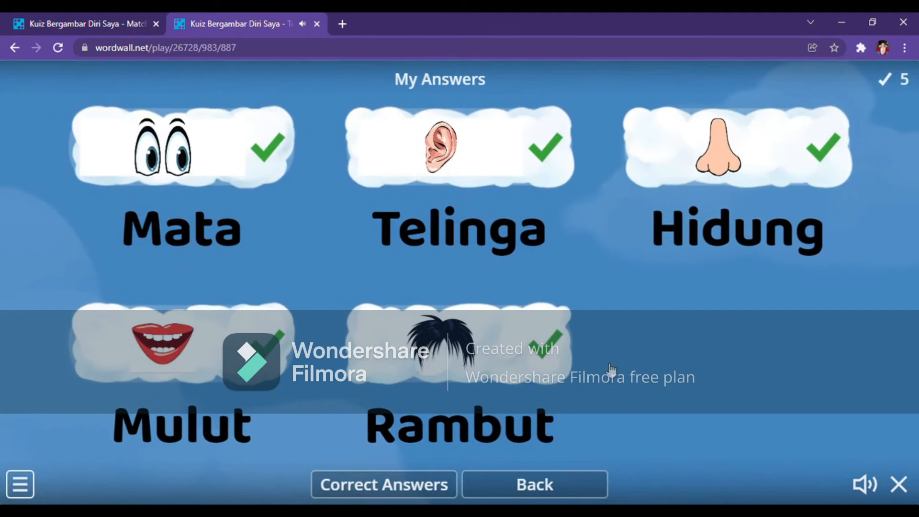
click(554, 488)
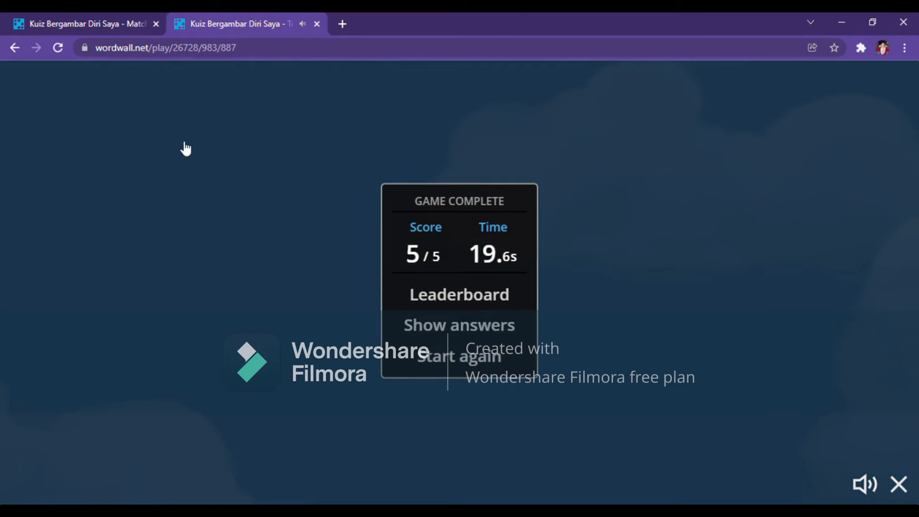
Return to the teacher's activity page, dismiss the assignment link dialog, and go to the My Results page.
click(99, 22)
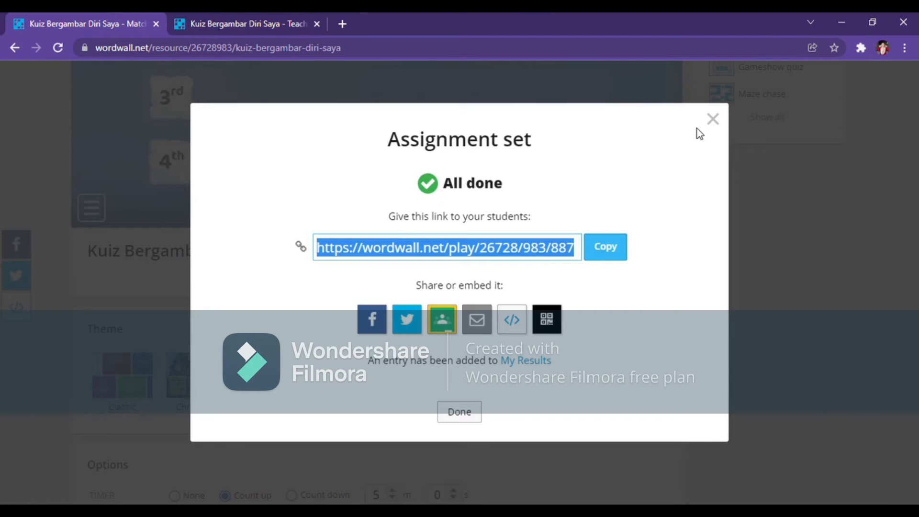
click(712, 119)
scroll(616, 352, up, 4)
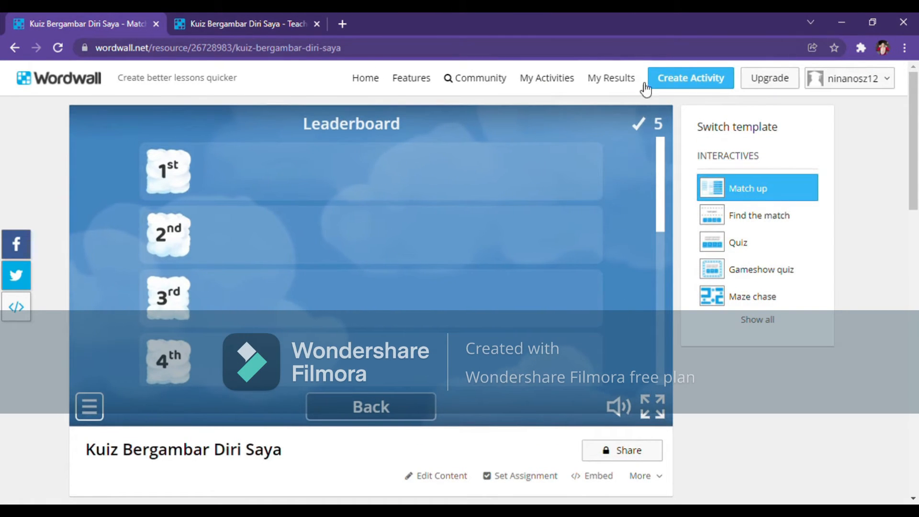
click(612, 89)
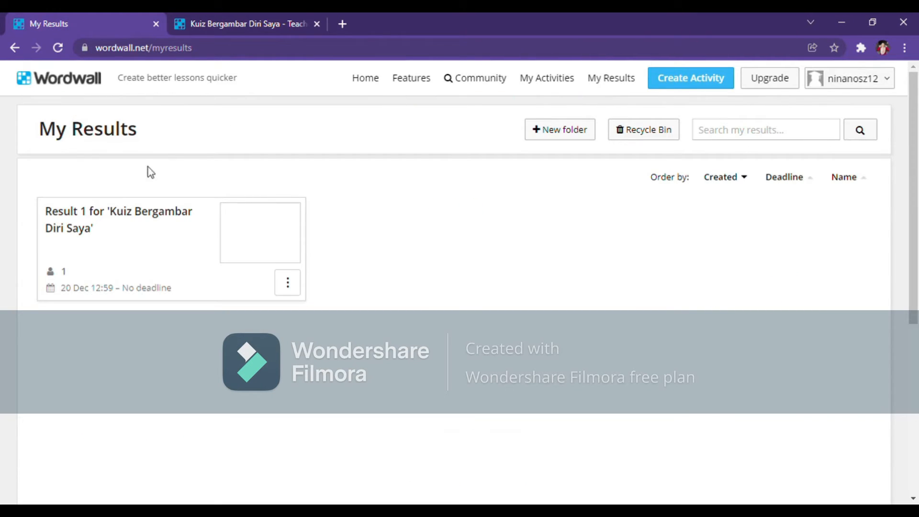
Open Result 1 for 'Kuiz Bergambar Diri Saya' and examine its summary, question and score charts, and leaderboard.
click(140, 219)
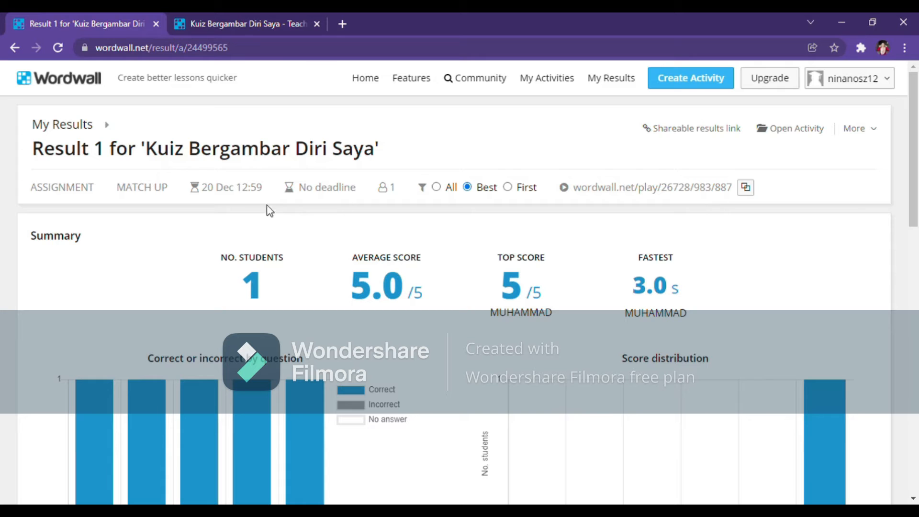
scroll(388, 210, down, 1)
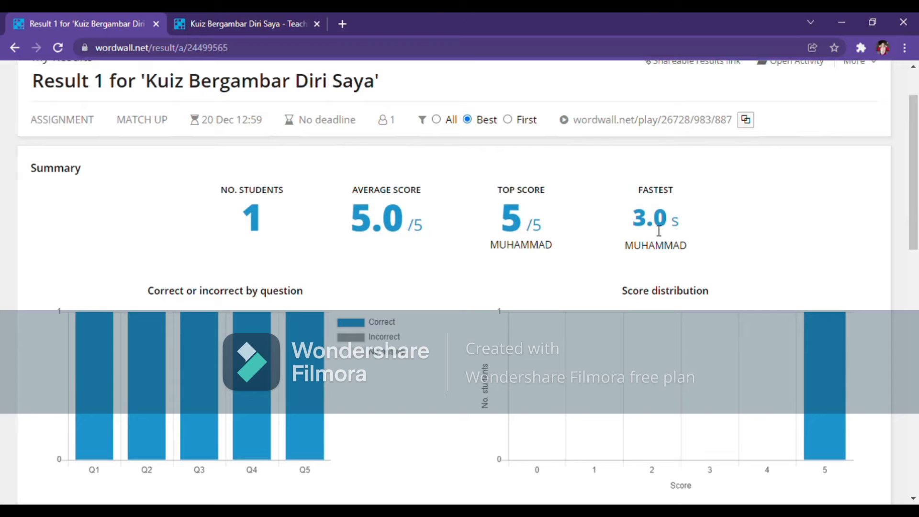
scroll(324, 214, down, 2)
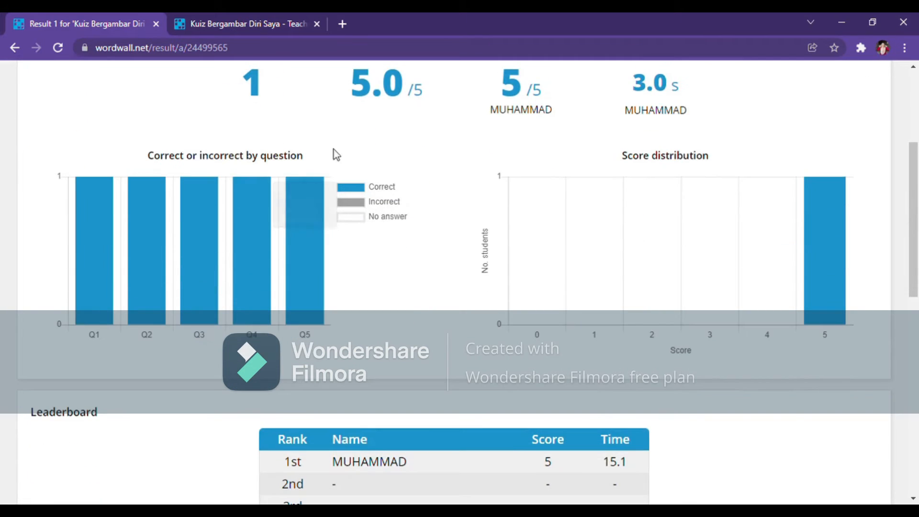
Examine the result page's summary, charts, leaderboard, results by question and results by student, returning to the page header.
scroll(287, 139, up, 1)
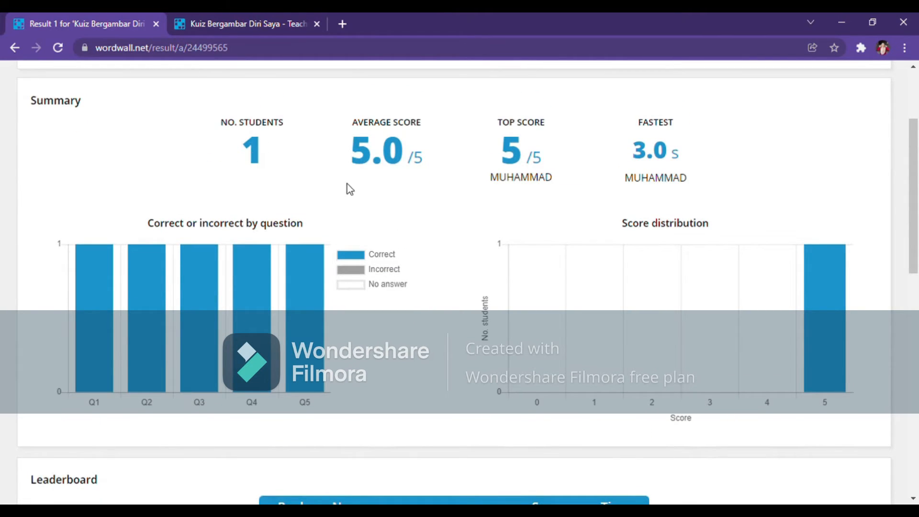
scroll(354, 187, down, 1)
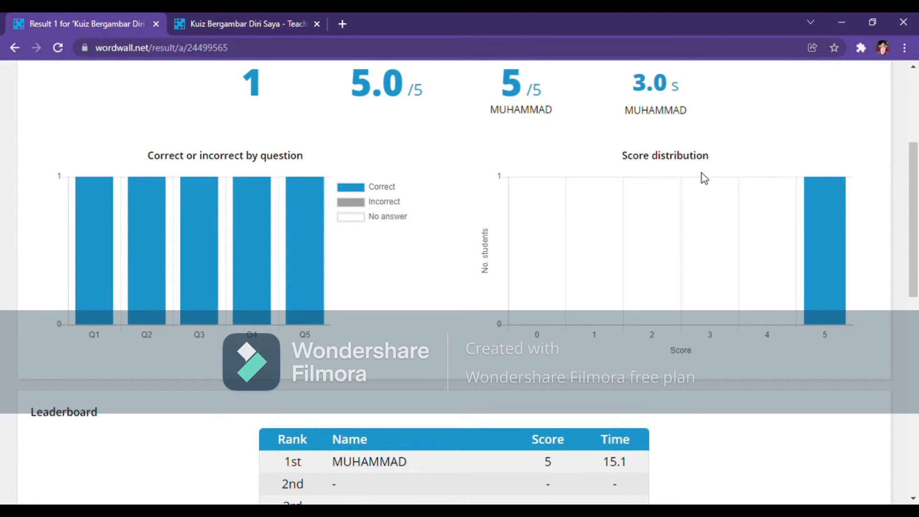
scroll(703, 177, down, 3)
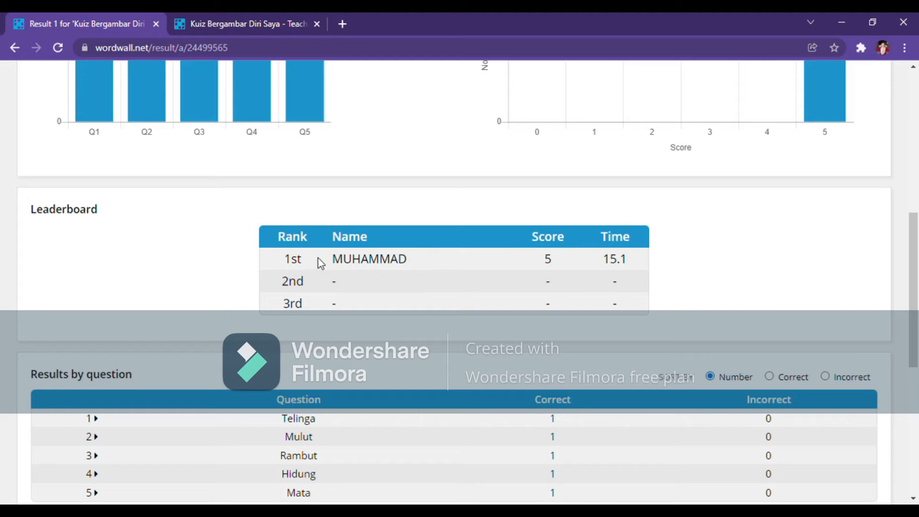
scroll(565, 284, down, 2)
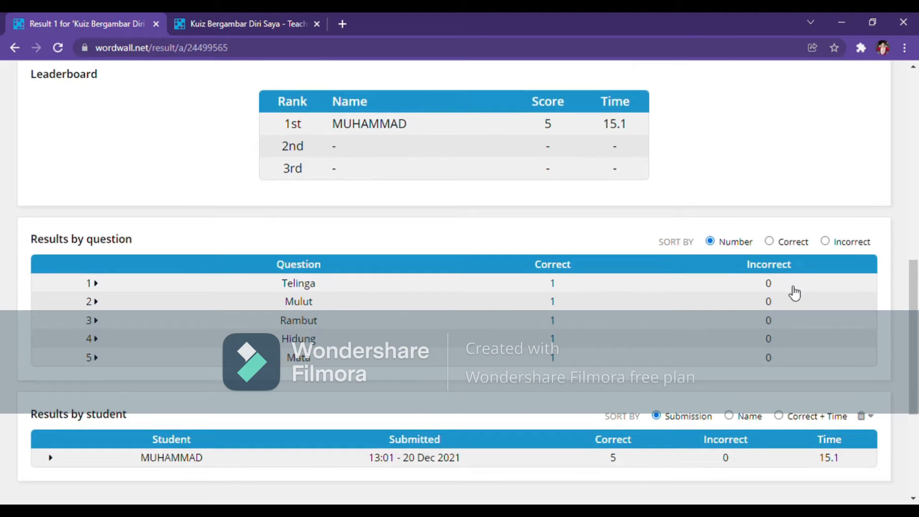
scroll(658, 359, down, 2)
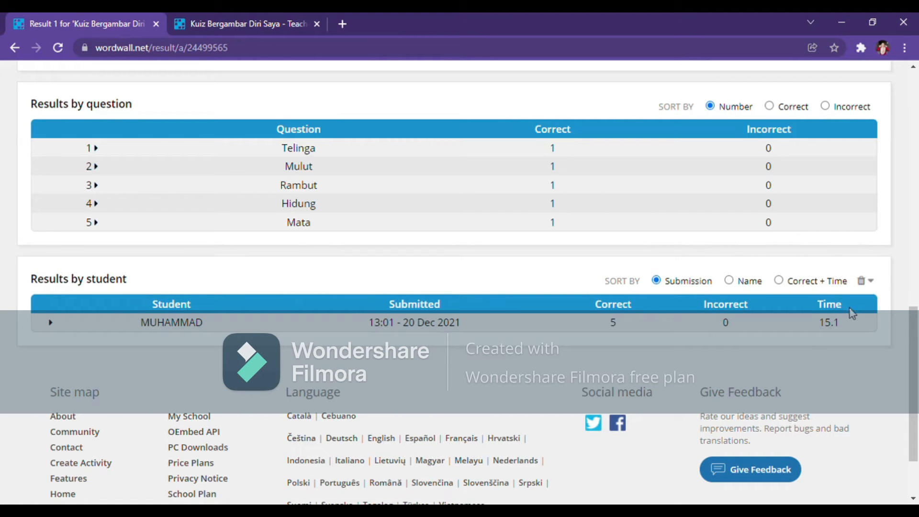
scroll(794, 348, up, 7)
scroll(734, 362, up, 7)
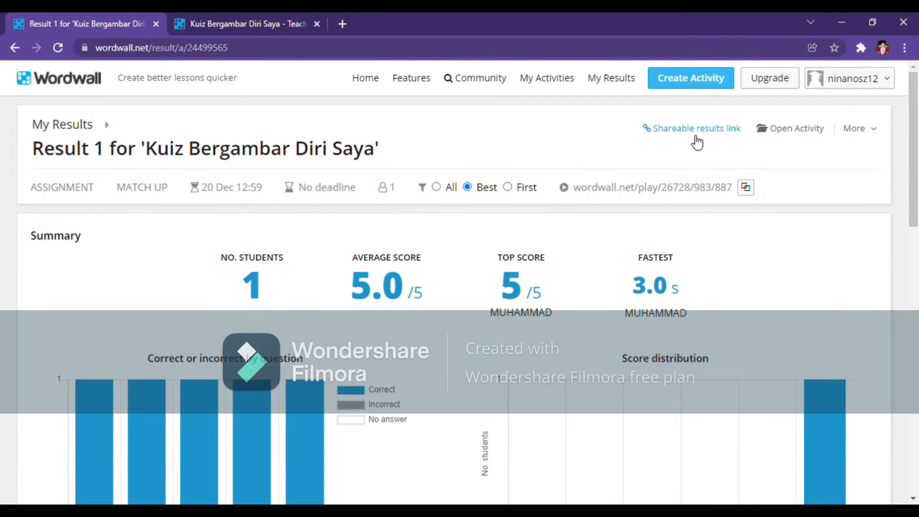
Export the results of 'Kuiz Bergambar Diri Saya' to a CSV file.
click(855, 129)
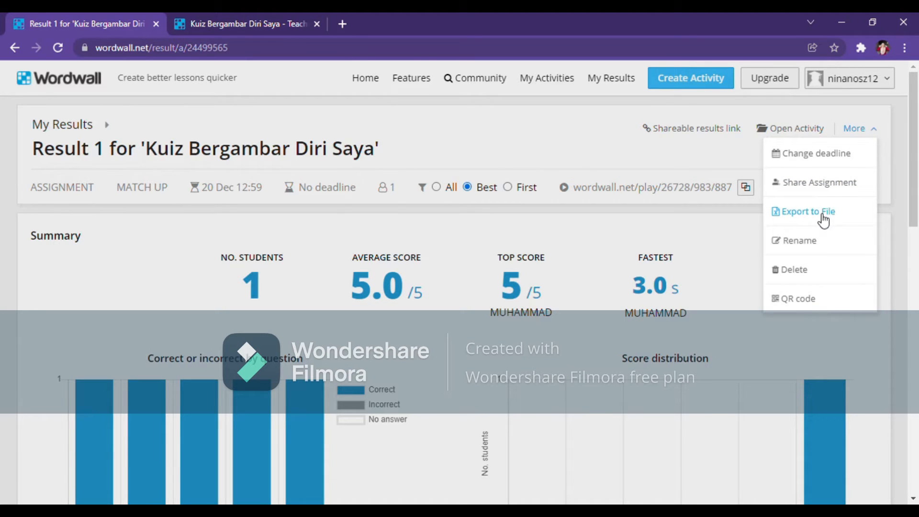
click(809, 211)
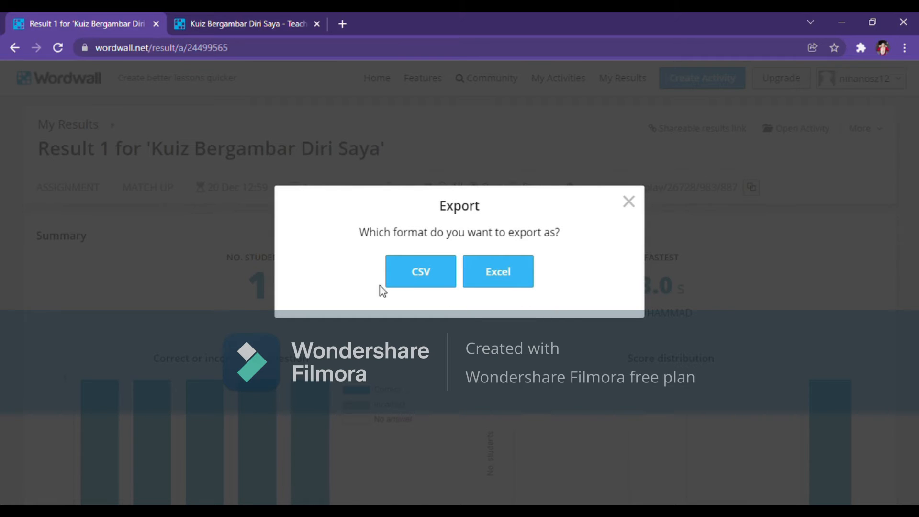
click(417, 270)
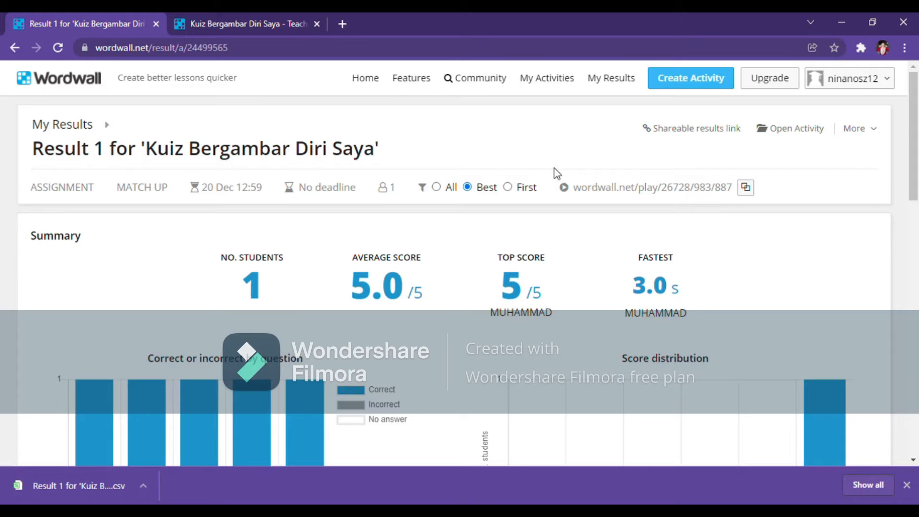
scroll(555, 173, down, 1)
scroll(560, 205, up, 1)
scroll(464, 172, down, 1)
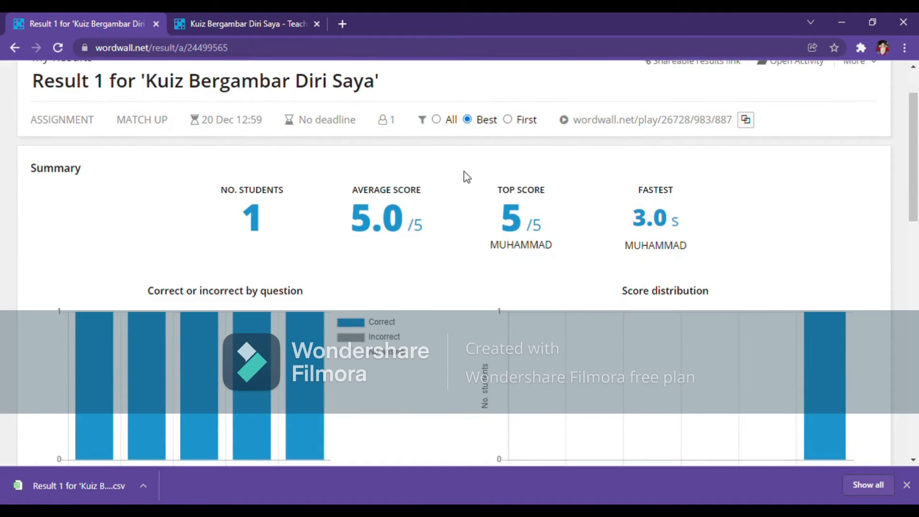
scroll(430, 174, up, 1)
scroll(426, 172, down, 4)
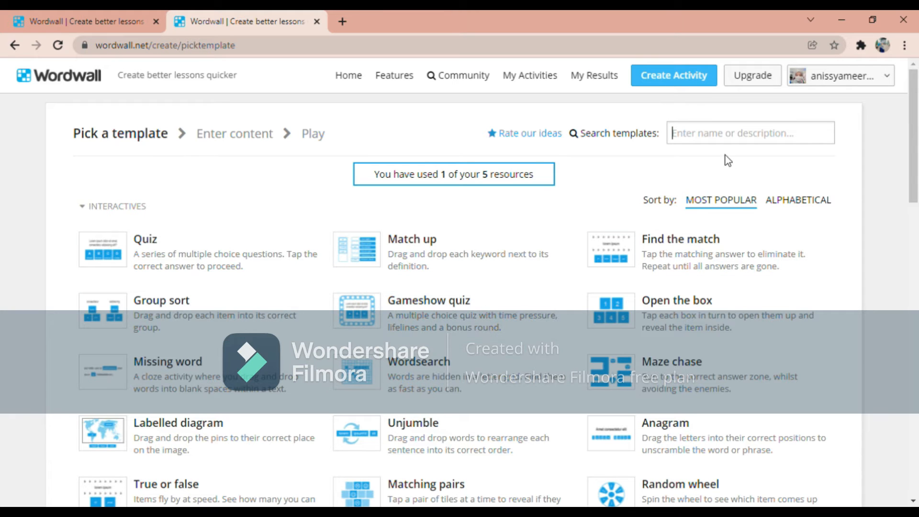
Look through the available activity templates and start a new activity with the Quiz template.
click(689, 88)
scroll(312, 373, down, 5)
scroll(312, 374, up, 5)
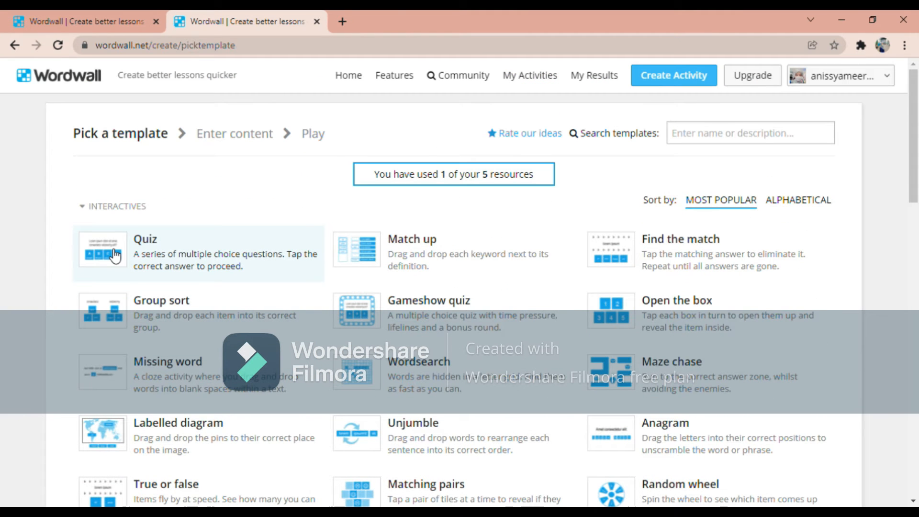
click(114, 254)
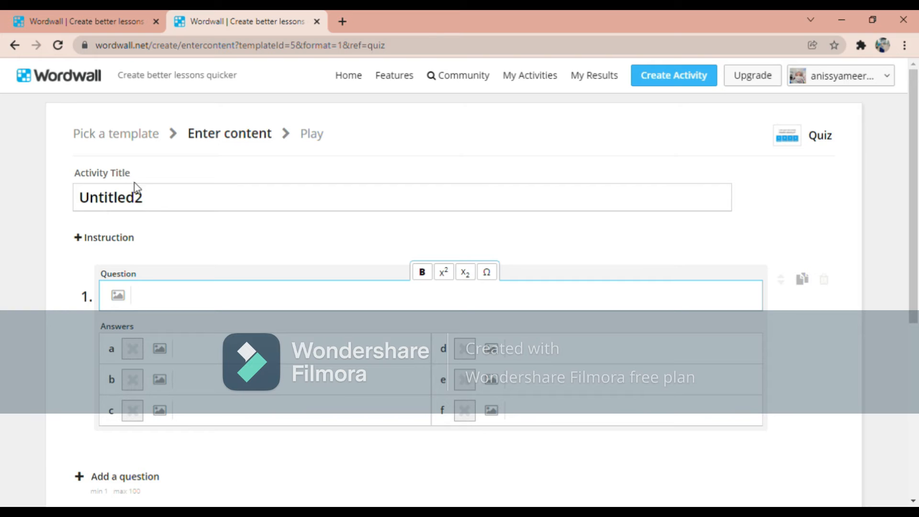
Replace the default activity title of the new quiz with HAIWAN.
click(157, 203)
key(BackSpace)
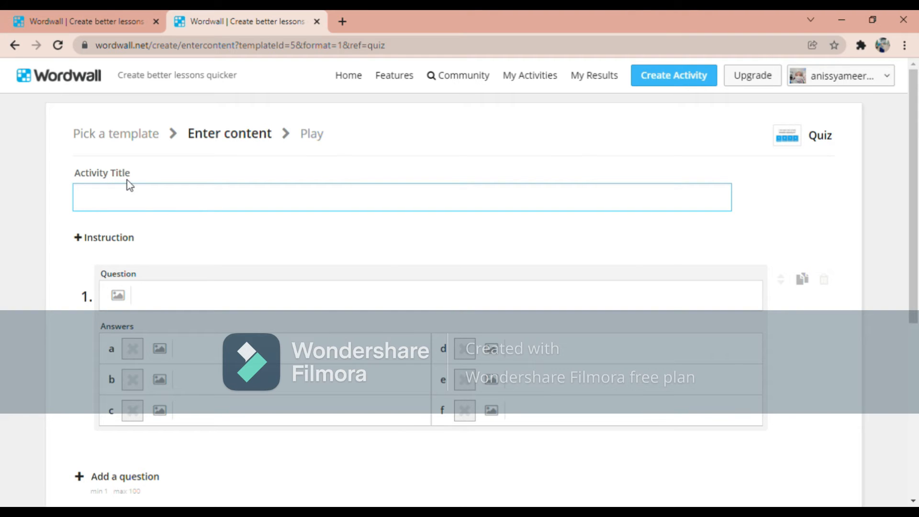
text(HAIWAN)
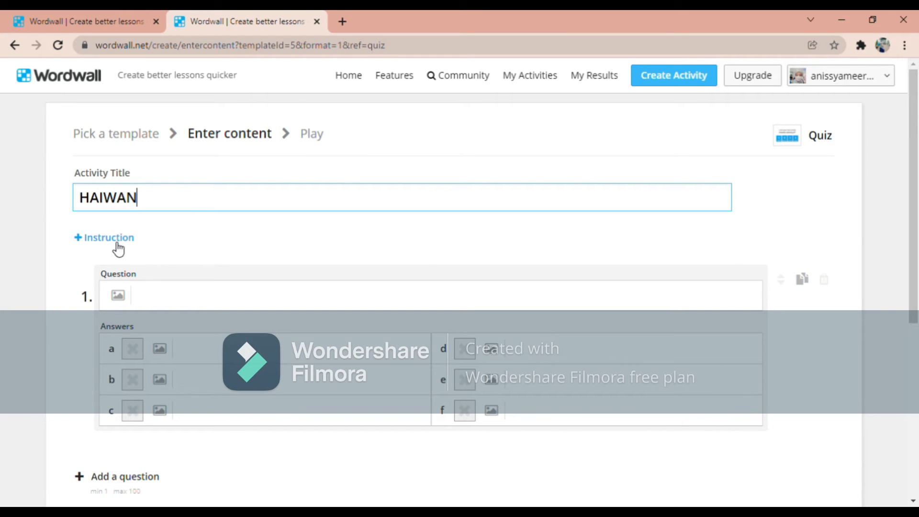
Add the instruction "Baca soalan dengan betul dan pilih jawapan yang sesuai." to the quiz.
click(118, 243)
click(126, 262)
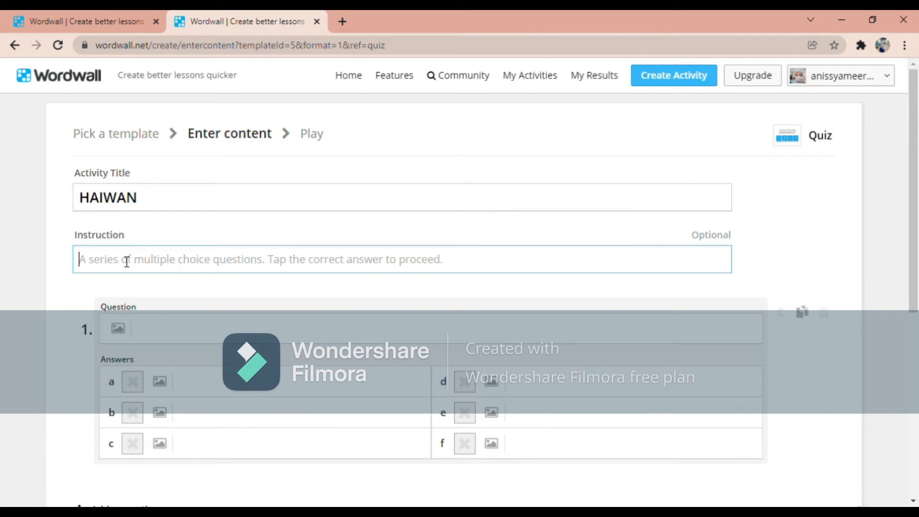
text(B)
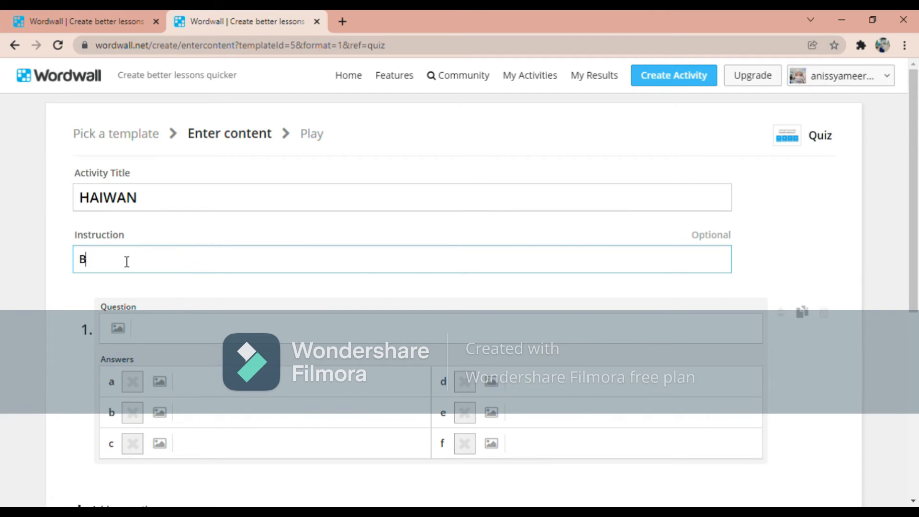
text(aca soalan dengan b)
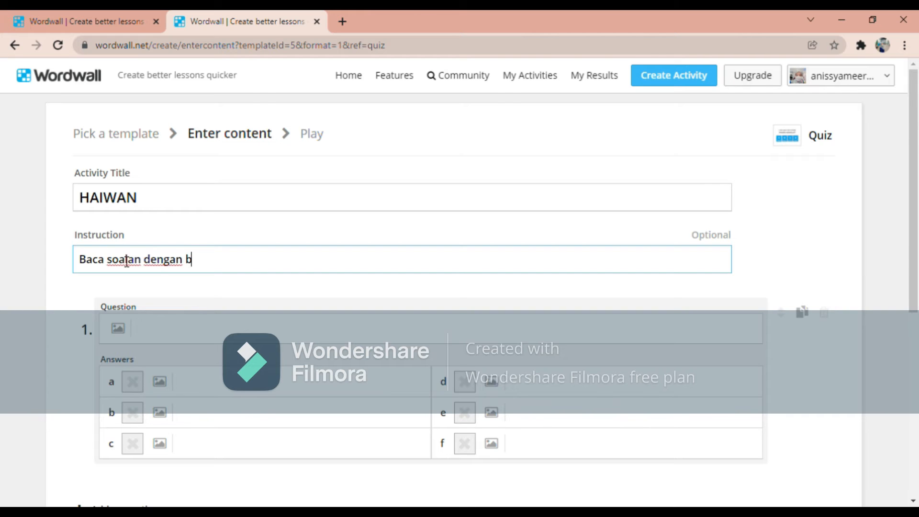
text(etul dan )
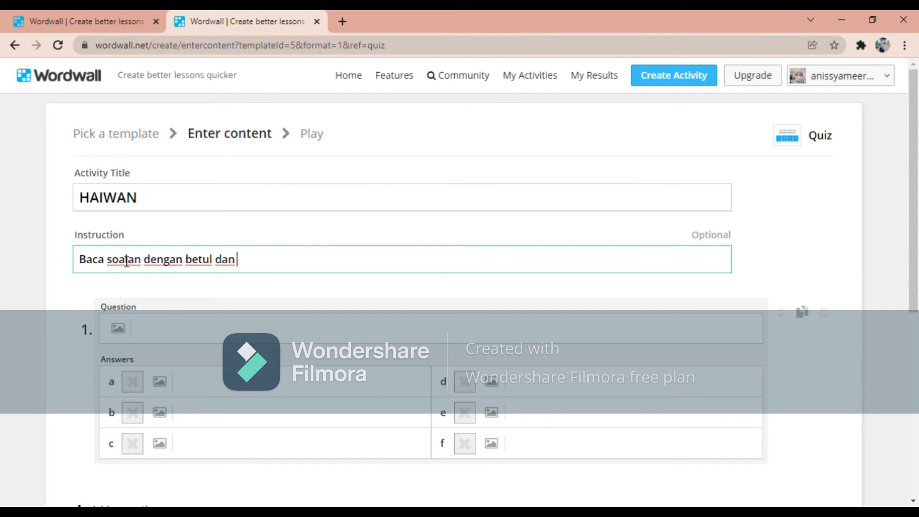
text(pilih jawapan)
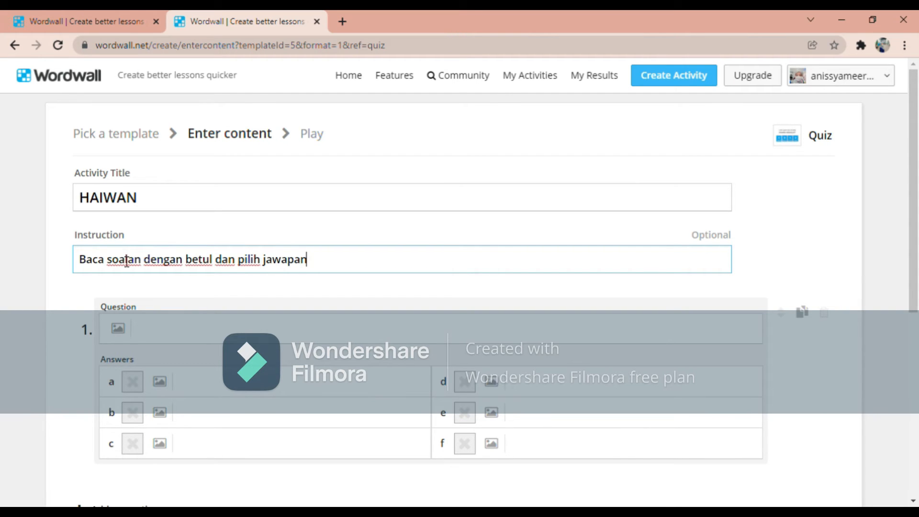
text( yang sesuai.)
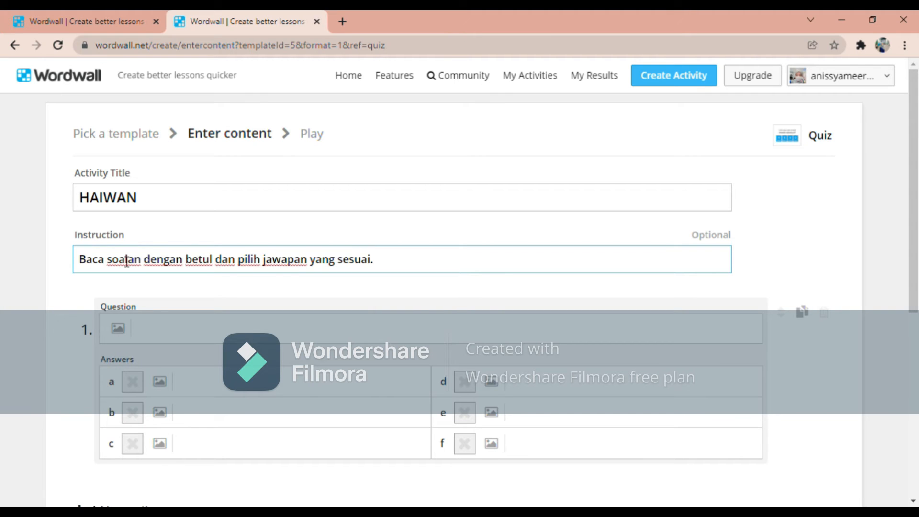
Search the medium-size images for "harimau" and insert the 376 × 394 tiger picture into question 1.
click(165, 325)
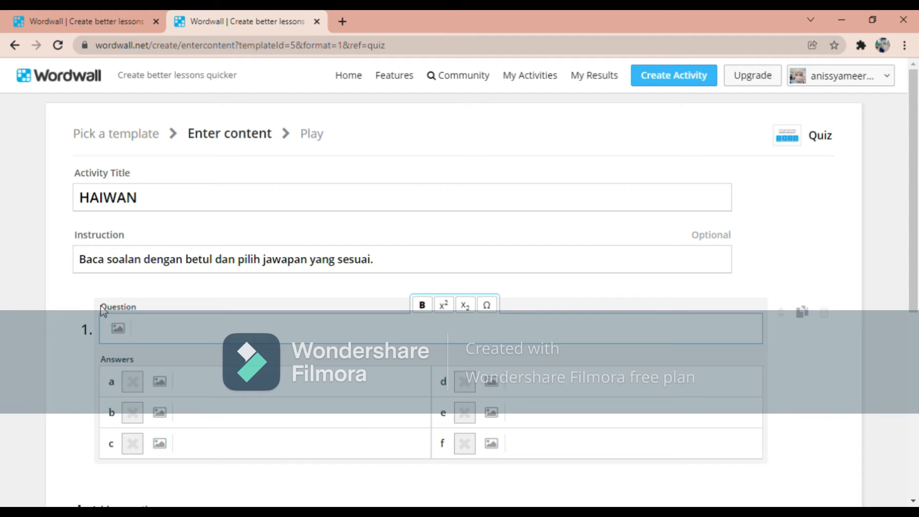
click(127, 330)
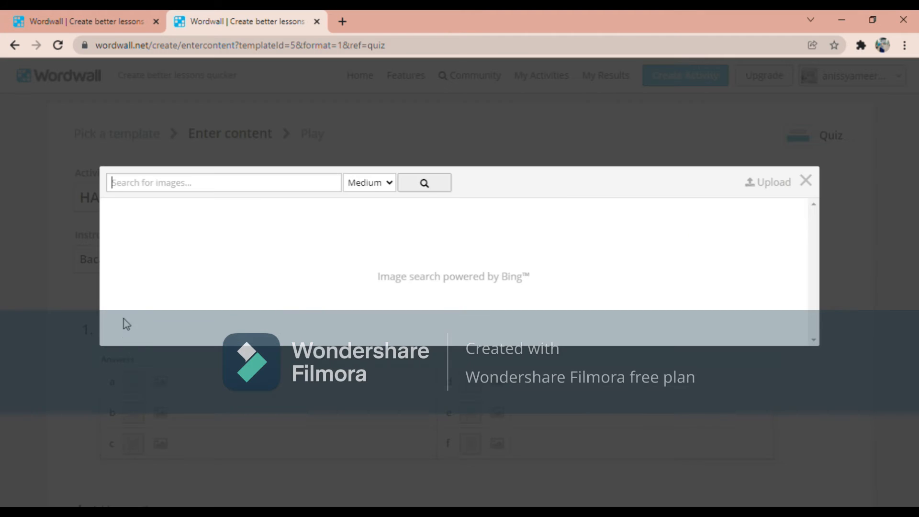
text(harimau)
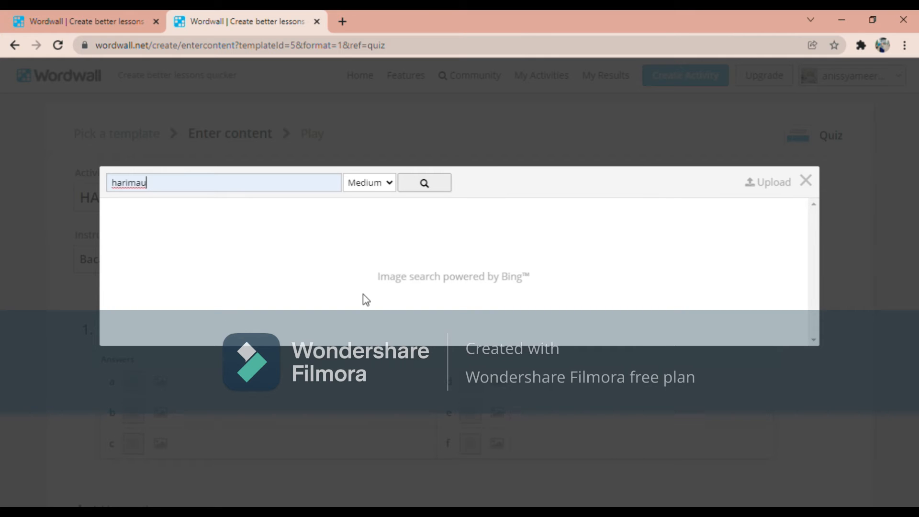
click(436, 186)
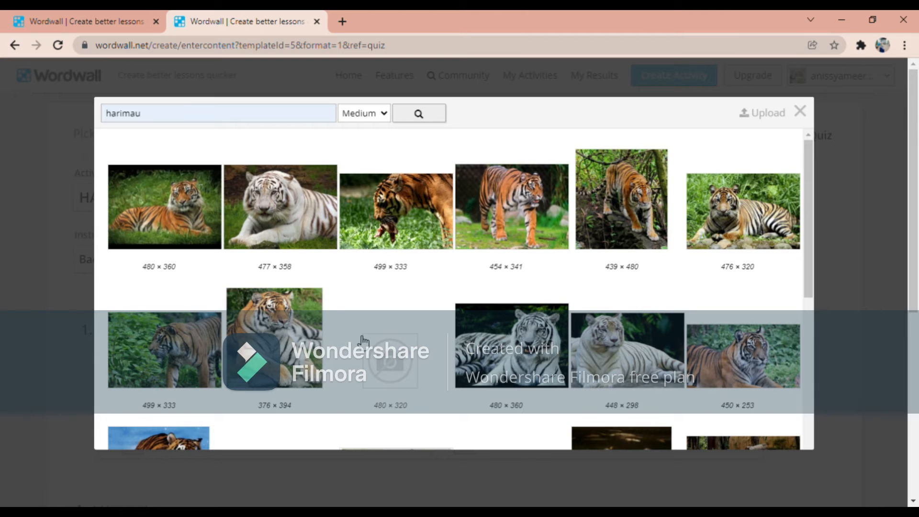
click(285, 327)
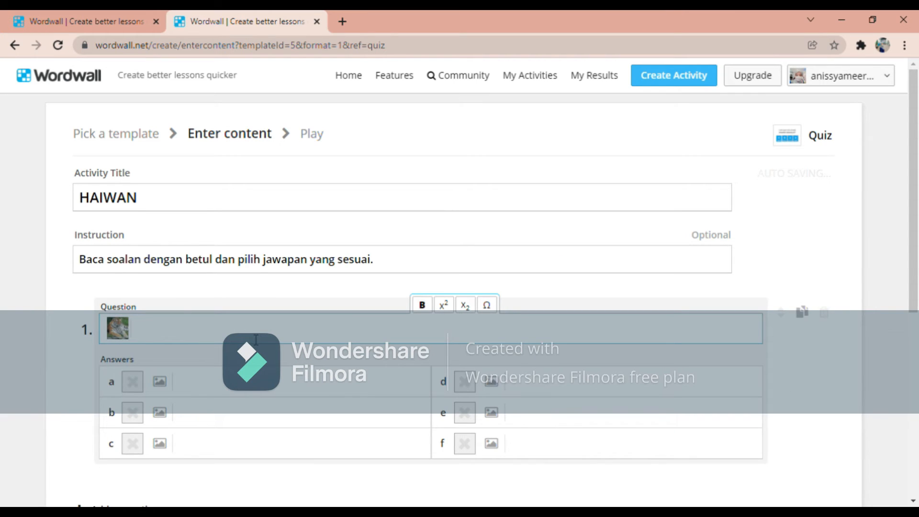
Enter "Haiwan berikut merupakan haiwan..." as the text of question 1 beside the tiger picture.
text(Hi)
text(aiwan bw)
key(BackSpace)
text(erikut me)
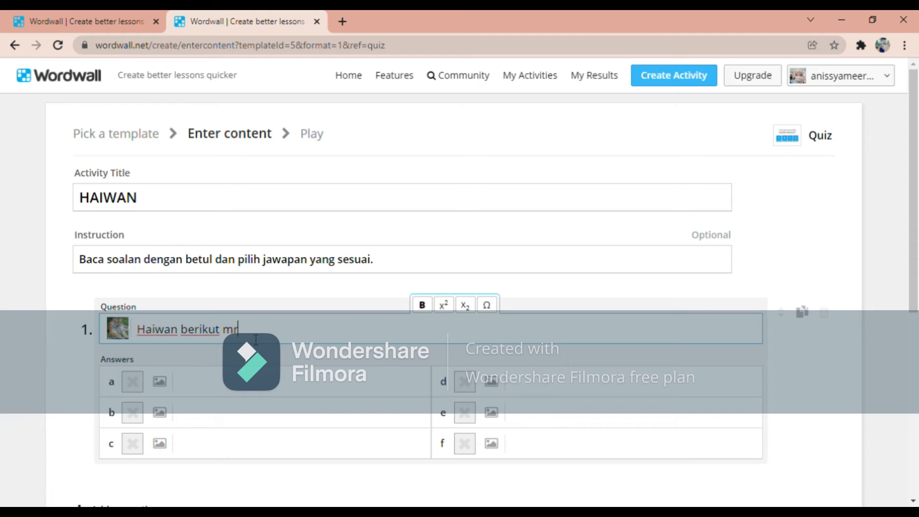
text(nupakan haiwan...)
Fill in answers a, b and c of question 1 with Karnivor, Omnivor and Herbivor.
click(216, 391)
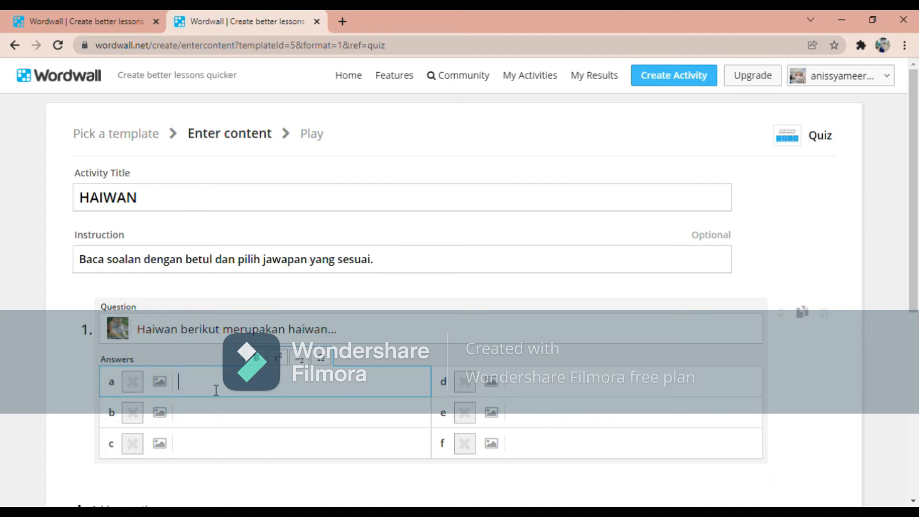
text(Karnivor)
click(222, 424)
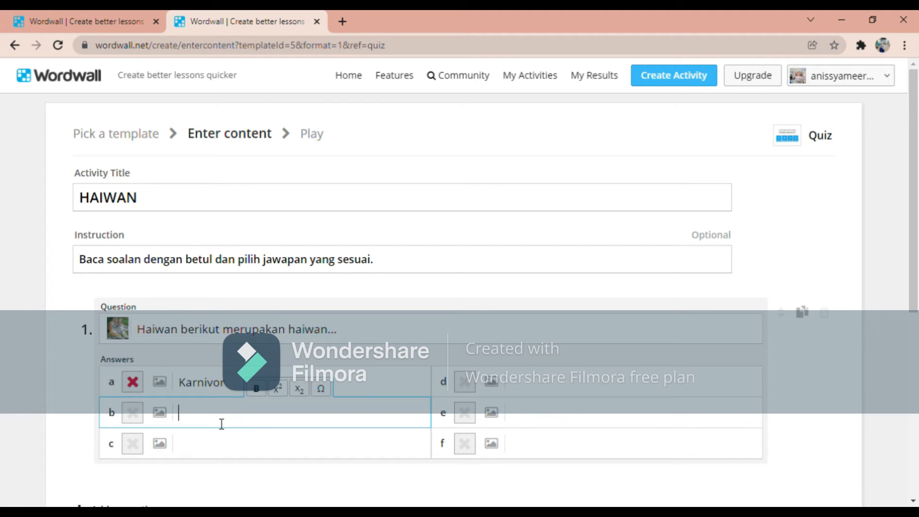
text(Omnivor)
click(240, 446)
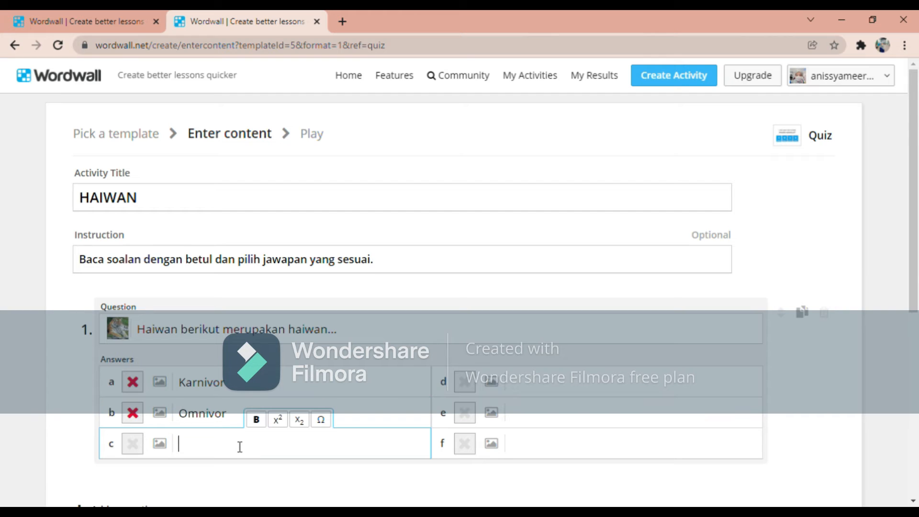
text(h)
key(BackSpace)
text(Herbivor)
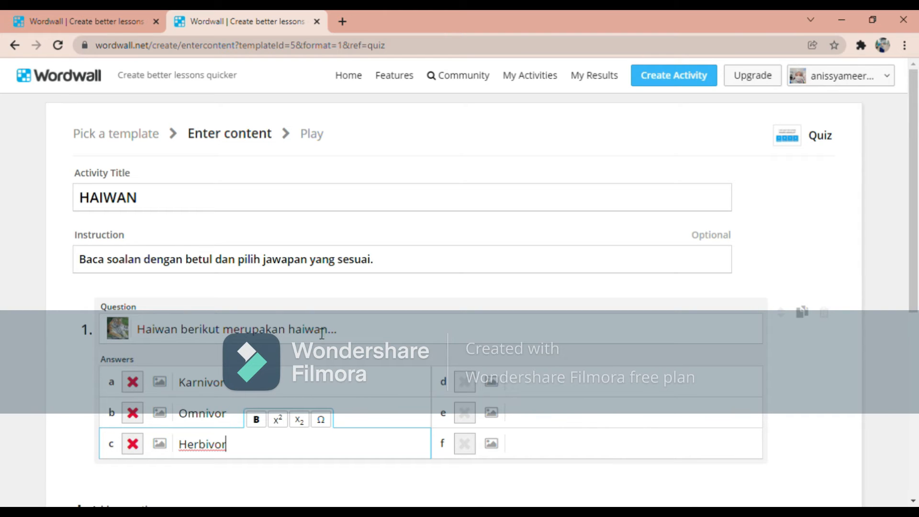
Mark Karnivor as the correct answer to question 1, and try marking Omnivor correct too before reverting it to incorrect.
click(133, 382)
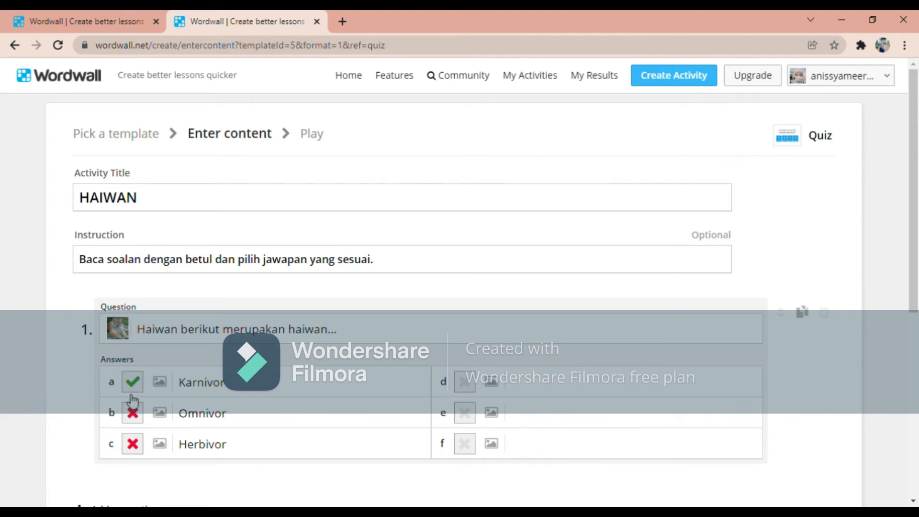
click(132, 413)
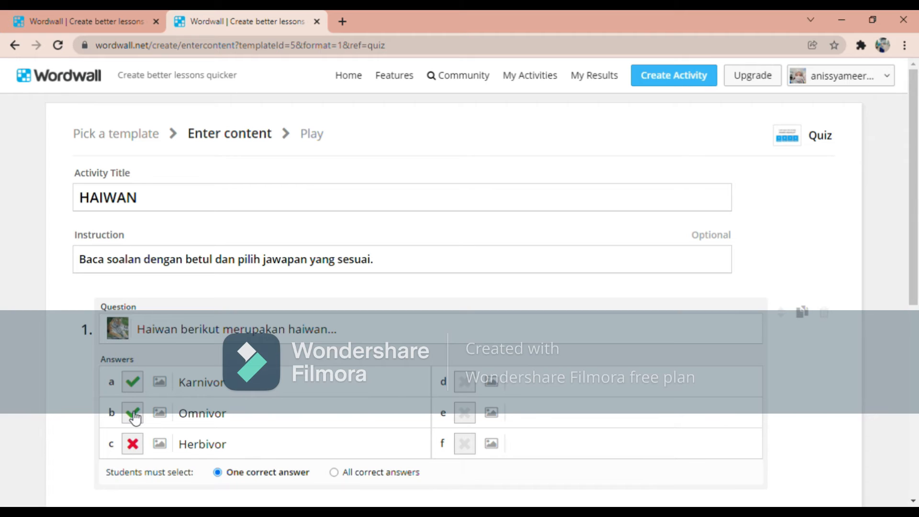
click(134, 415)
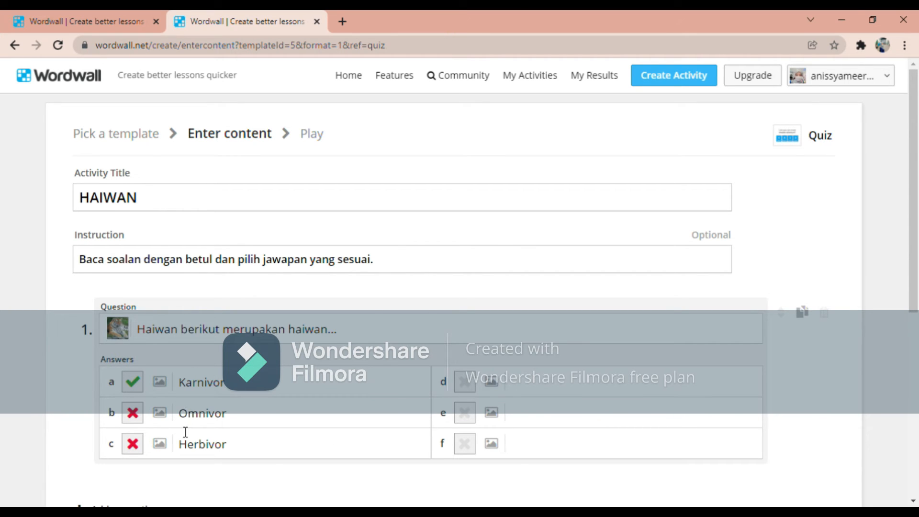
scroll(262, 460, down, 3)
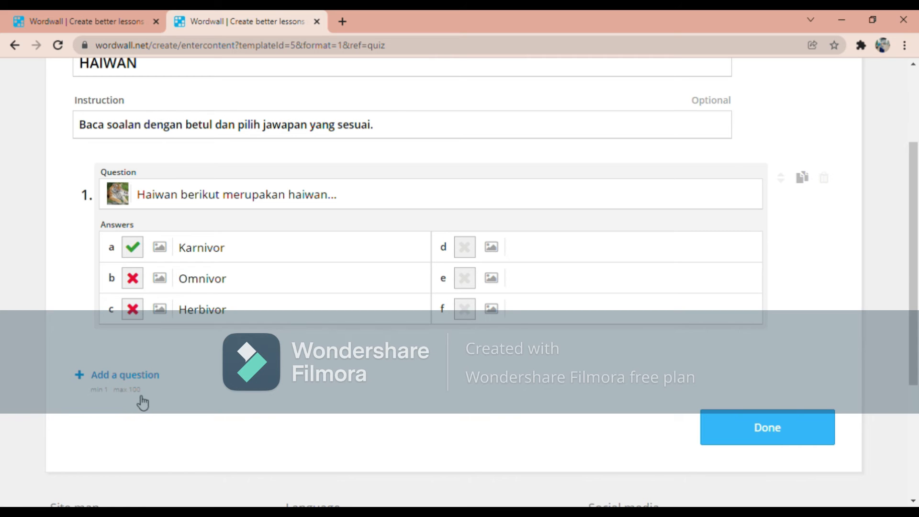
Add a blank second question to the quiz and delete it again.
click(136, 376)
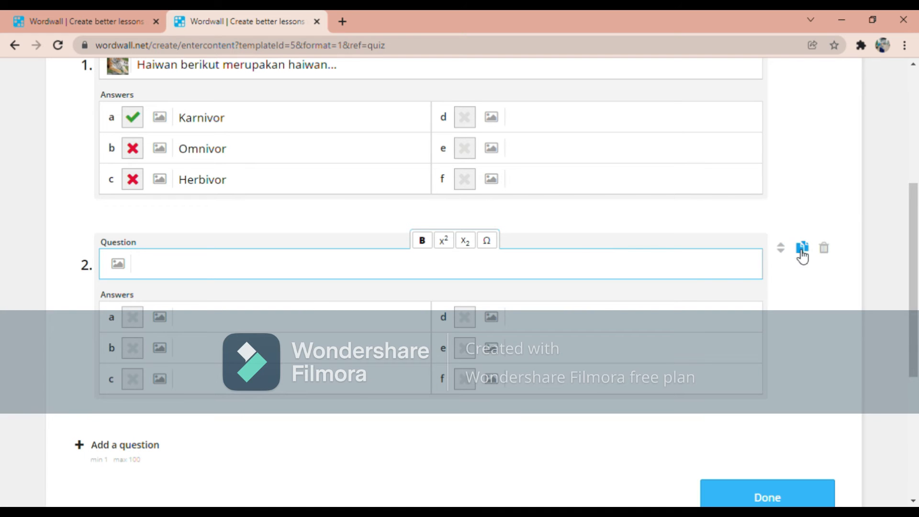
click(825, 249)
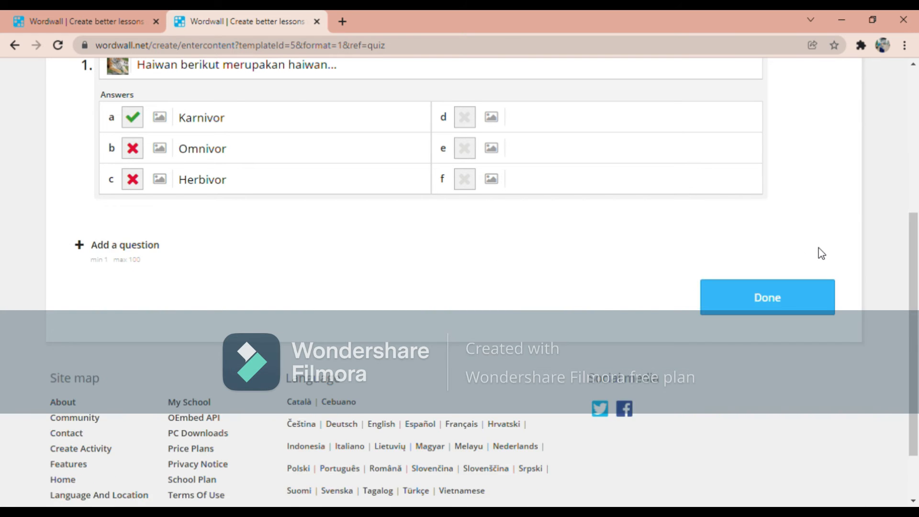
scroll(819, 248, up, 5)
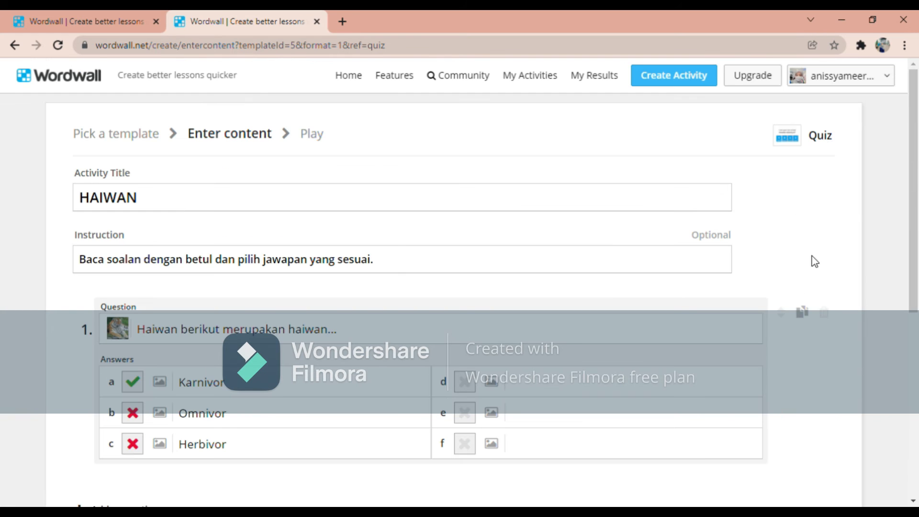
Duplicate question 1 with its picture and answers, and delete the copy.
click(804, 314)
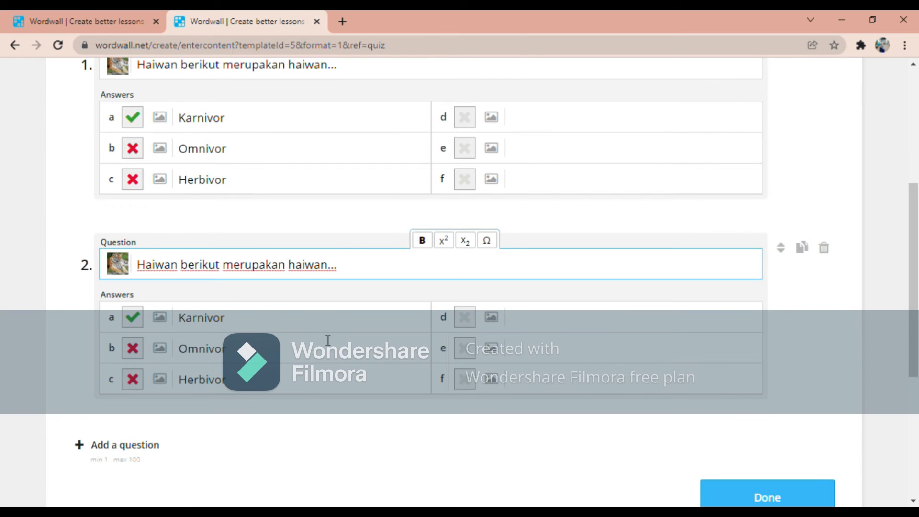
scroll(261, 307, up, 3)
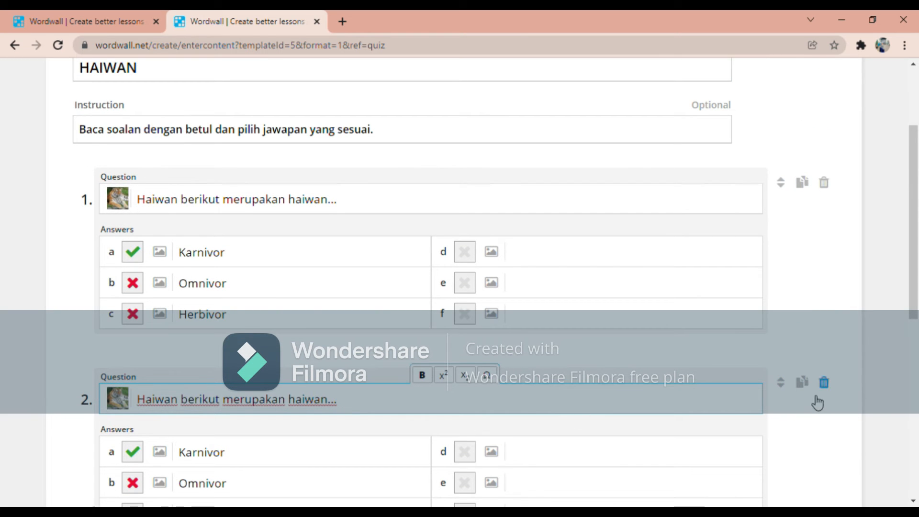
scroll(186, 454, down, 3)
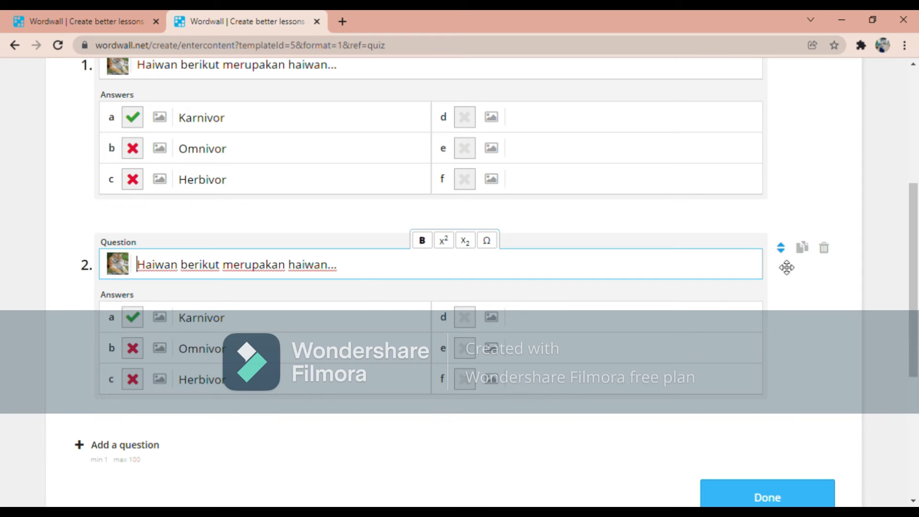
scroll(658, 282, up, 3)
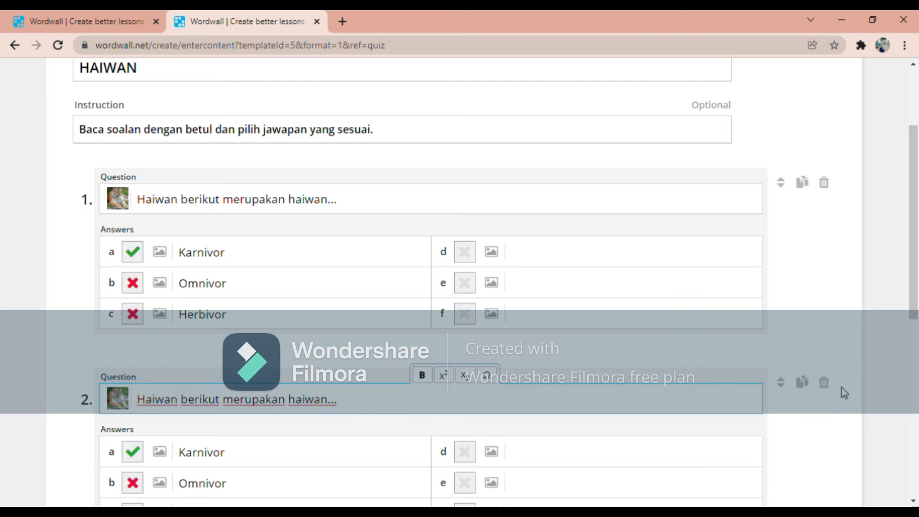
click(823, 382)
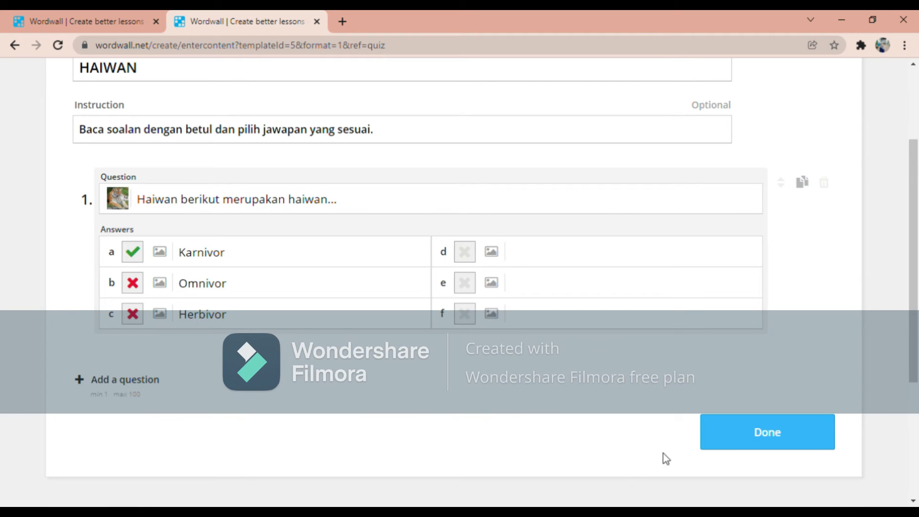
Finish entering the HAIWAN quiz content and apply the Jungle theme to the activity.
click(734, 447)
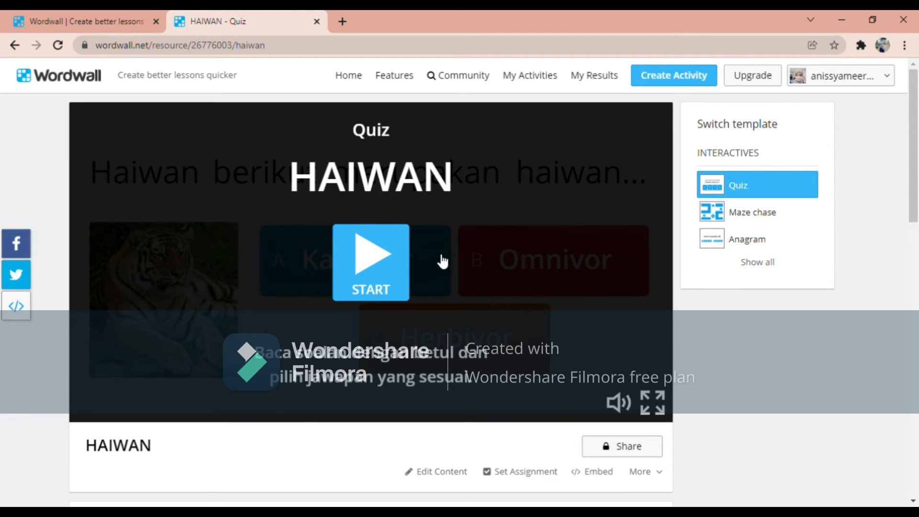
scroll(410, 332, down, 5)
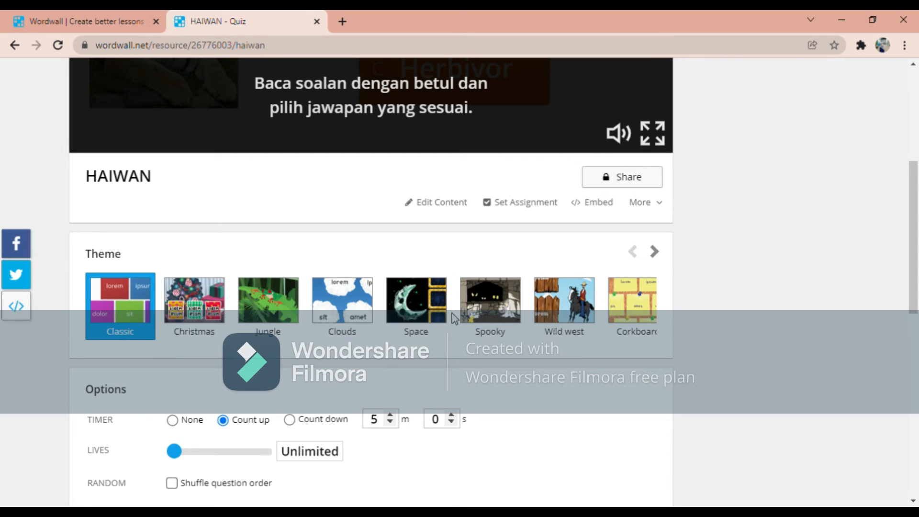
scroll(199, 287, up, 5)
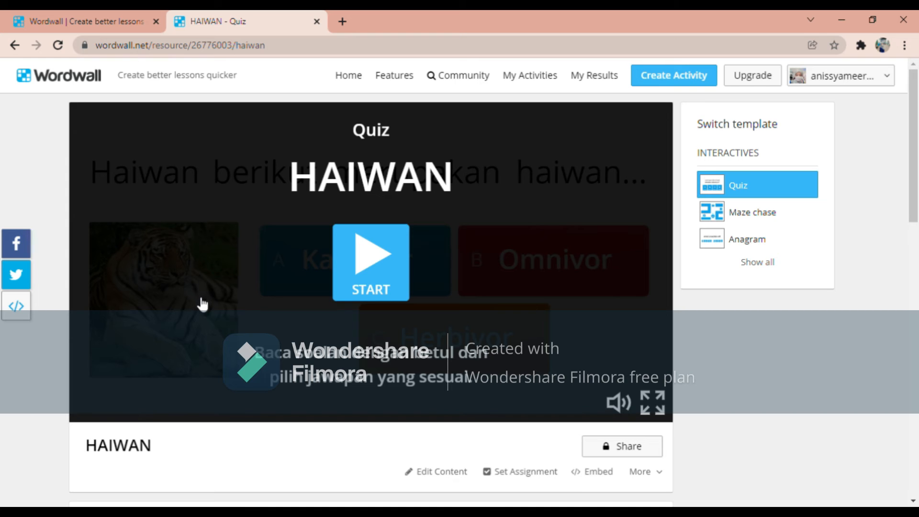
scroll(195, 300, down, 5)
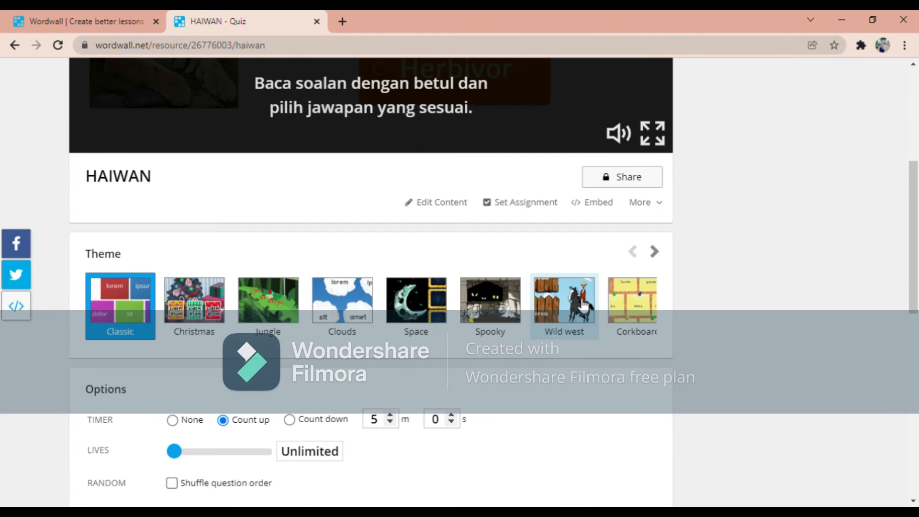
scroll(268, 296, up, 5)
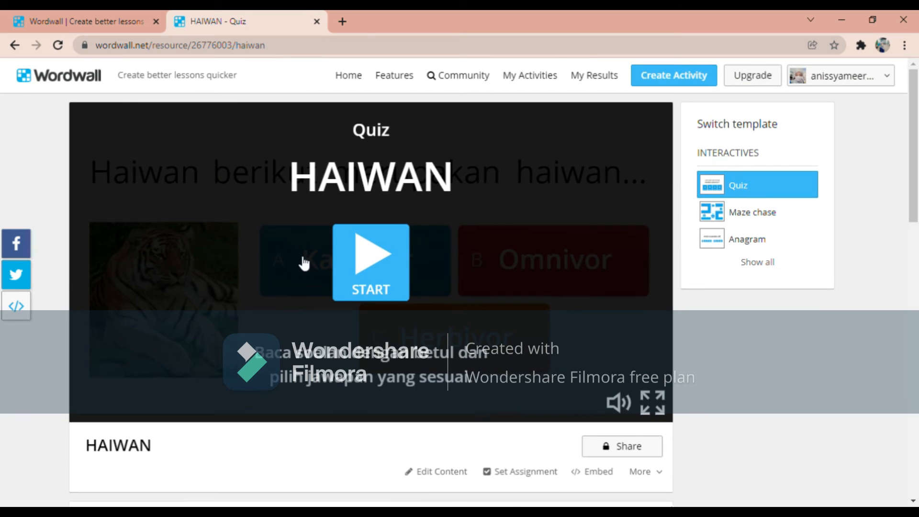
scroll(301, 299, down, 5)
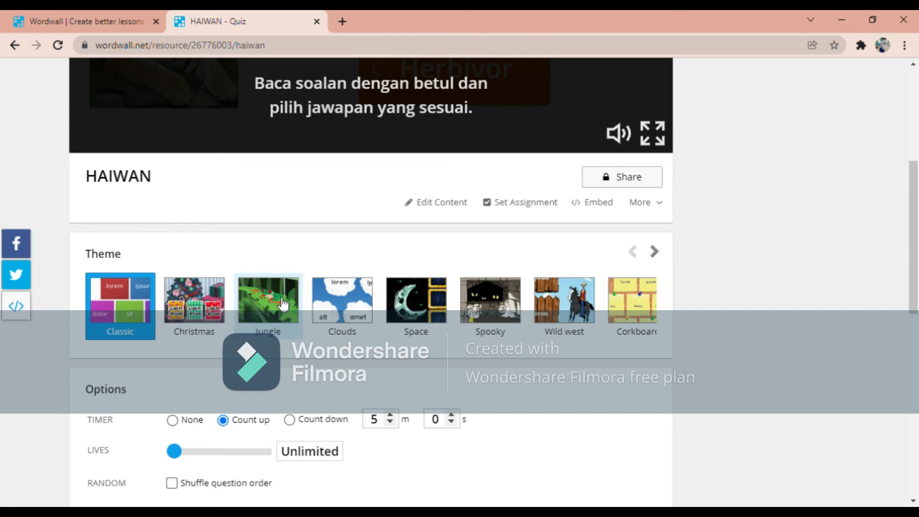
click(277, 299)
scroll(276, 301, up, 5)
scroll(314, 430, down, 5)
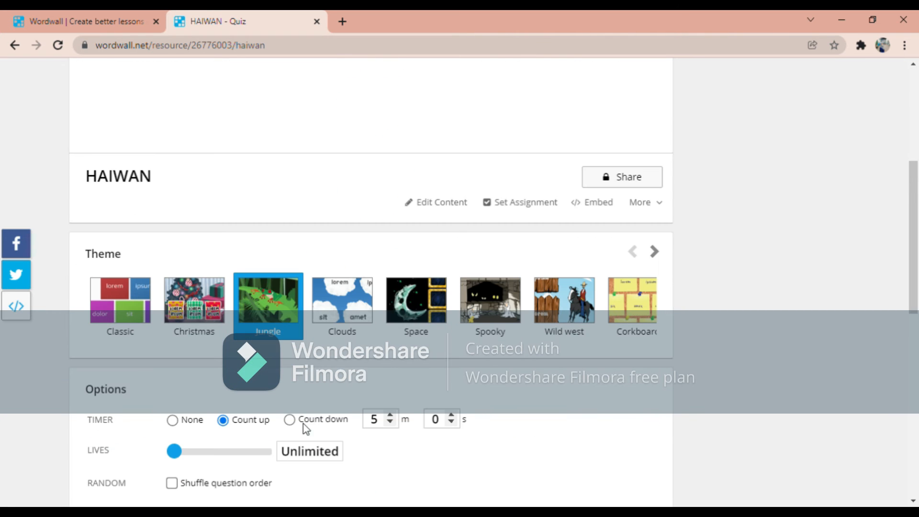
scroll(329, 316, up, 5)
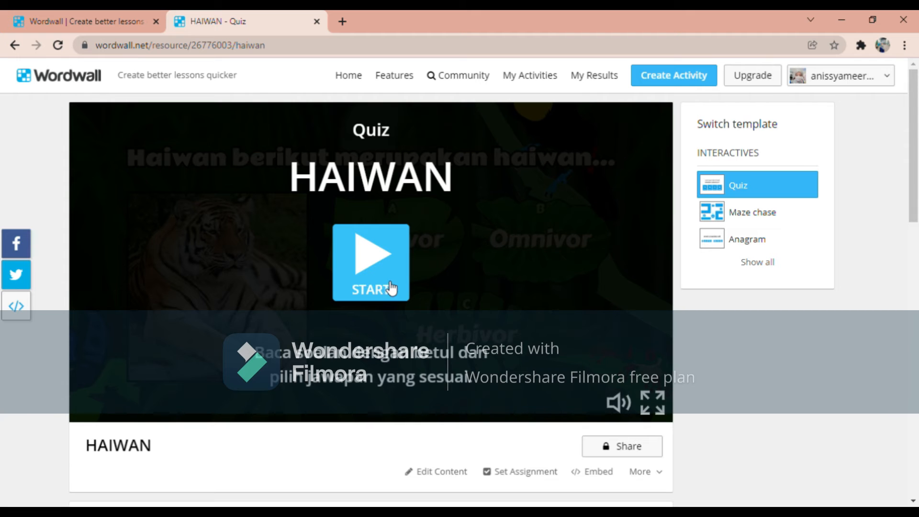
Look over the activity options and leaderboard, and play the quiz by answering Karnivor to the tiger question.
scroll(389, 297, down, 10)
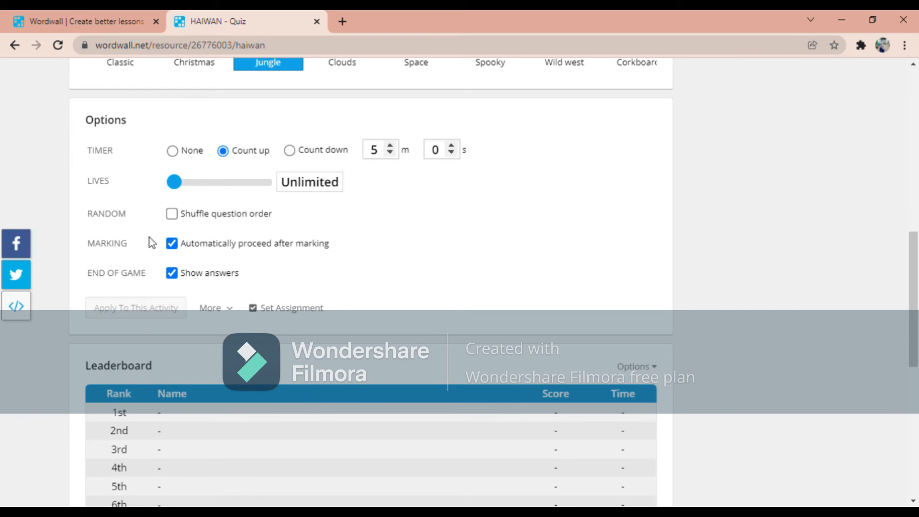
scroll(176, 350, down, 3)
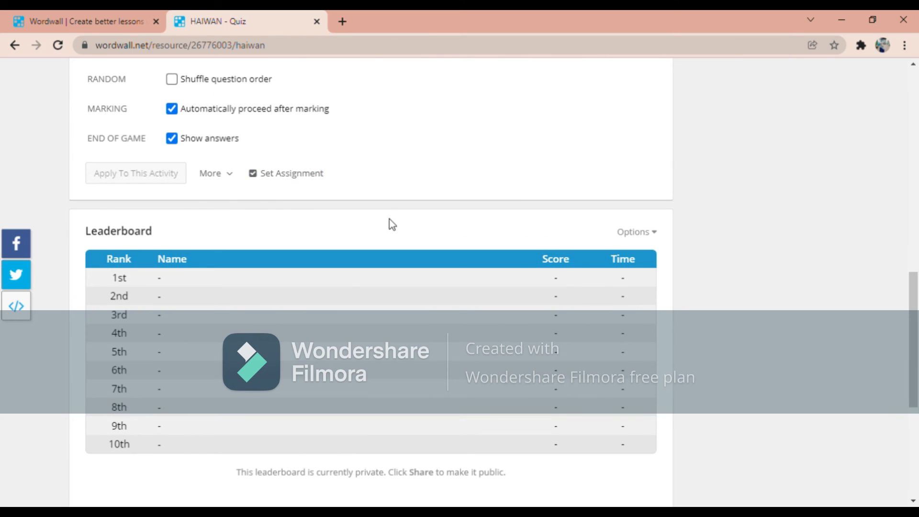
scroll(393, 225, up, 10)
click(368, 266)
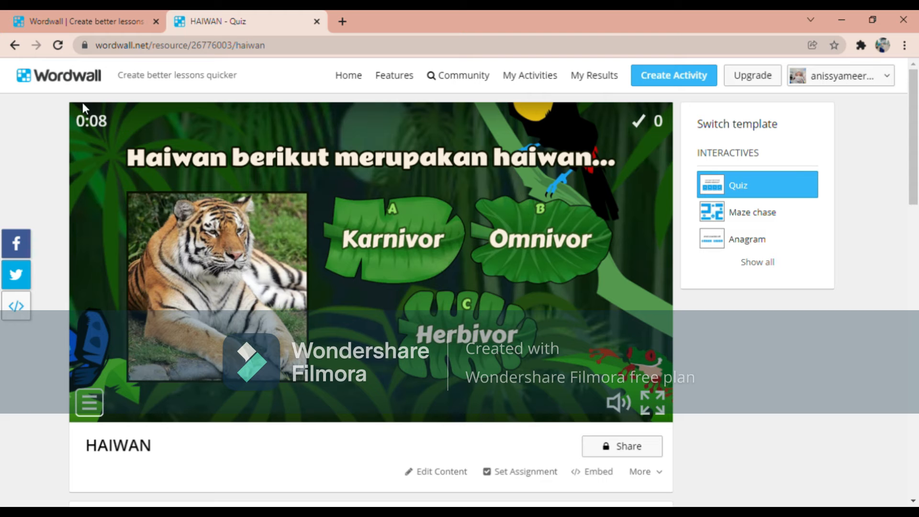
scroll(280, 248, down, 10)
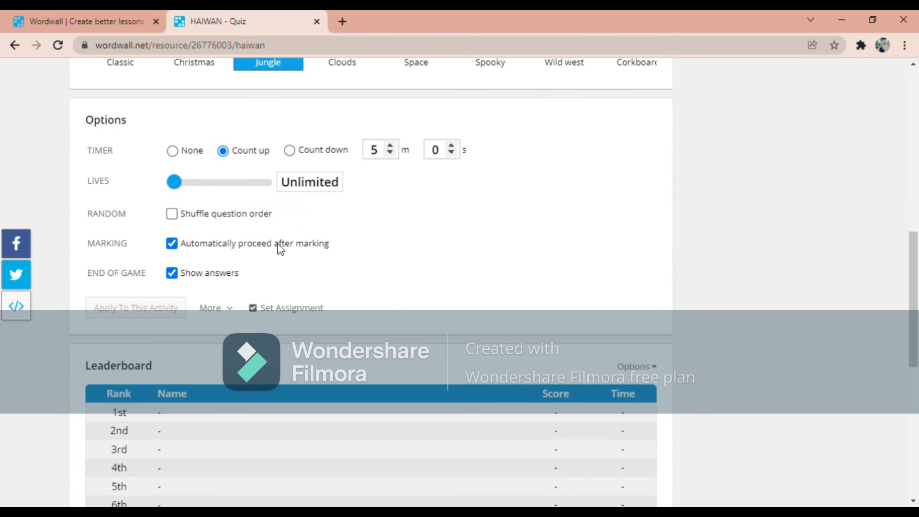
scroll(517, 410, up, 10)
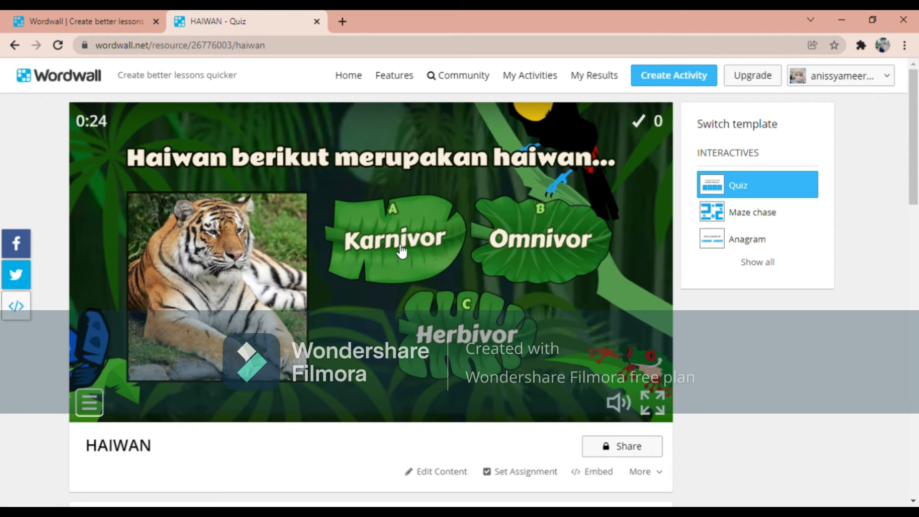
click(387, 257)
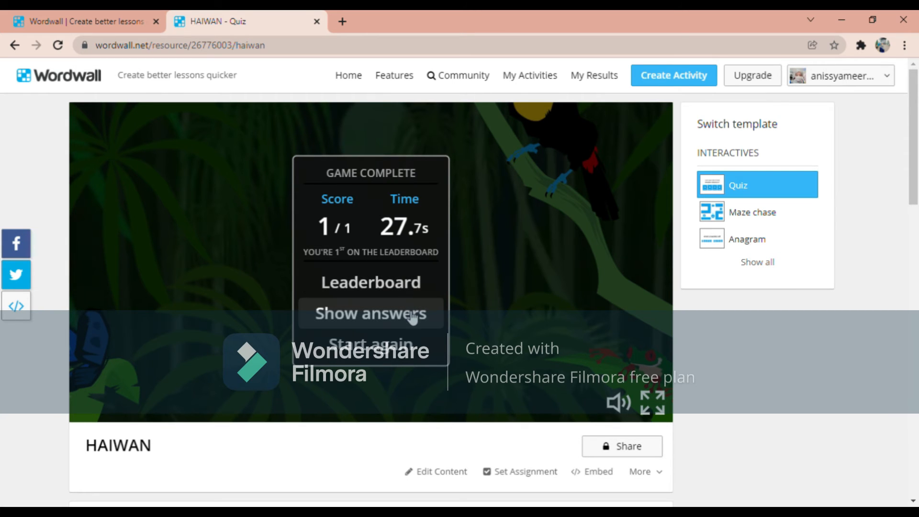
Open the game's leaderboard and submit the player's first name for the completed quiz.
click(381, 292)
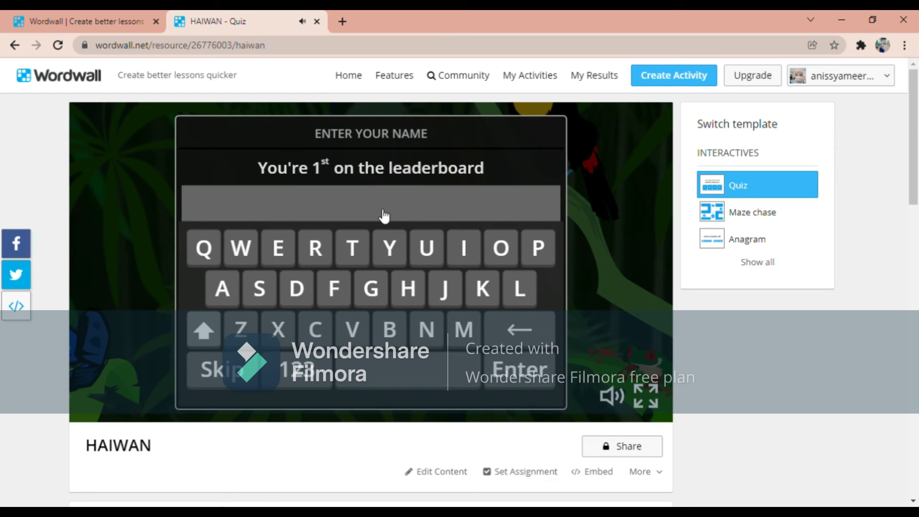
text(Anis)
key(Return)
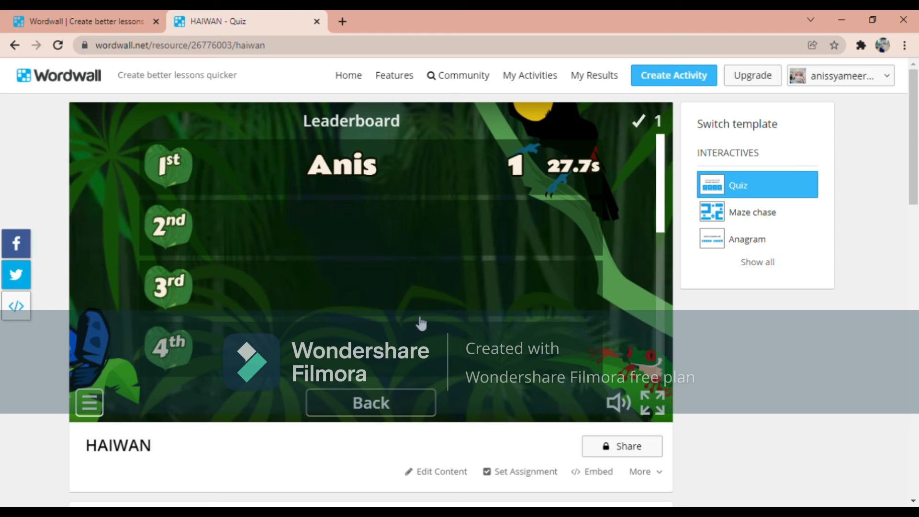
Check the leaderboard table on the activity page and return to the game completion summary.
scroll(385, 302, down, 5)
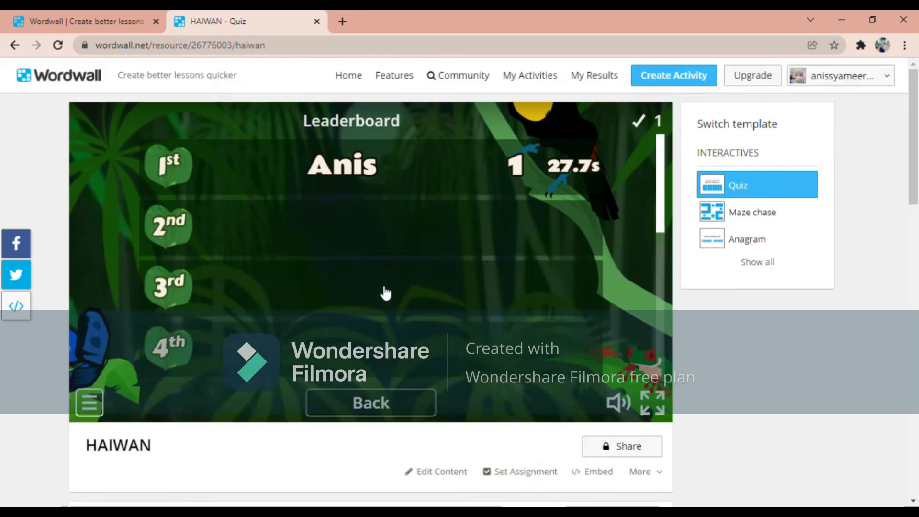
scroll(384, 292, down, 10)
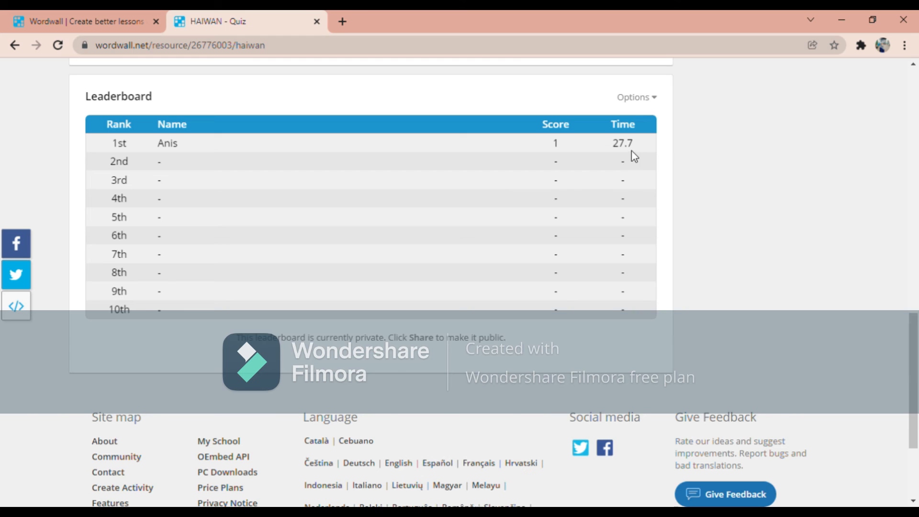
scroll(508, 225, up, 5)
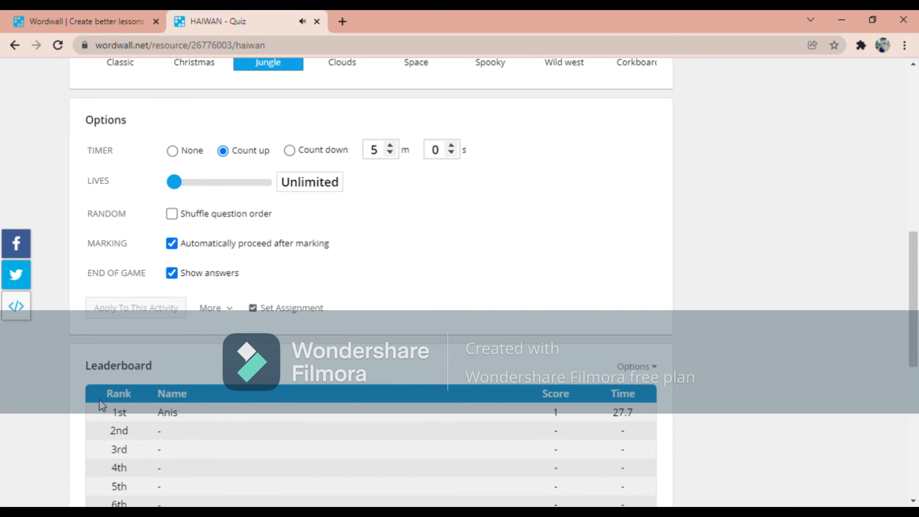
scroll(209, 459, up, 10)
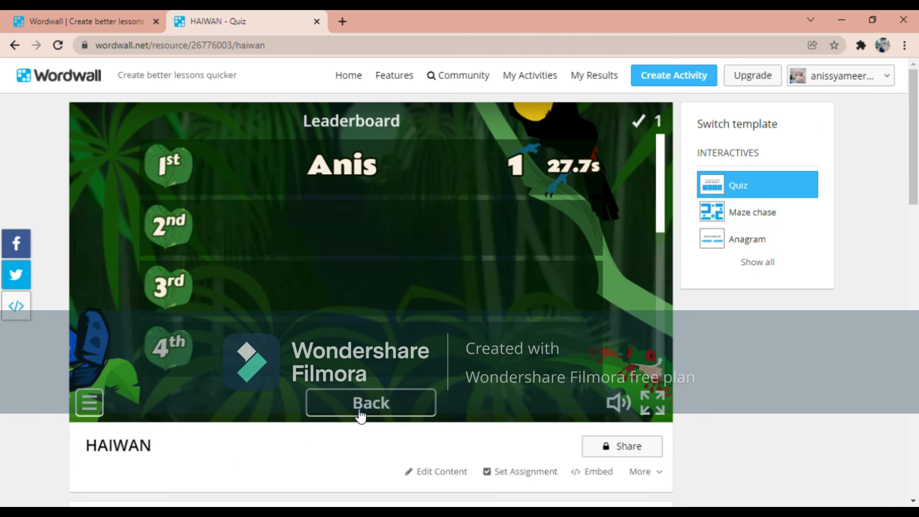
click(361, 416)
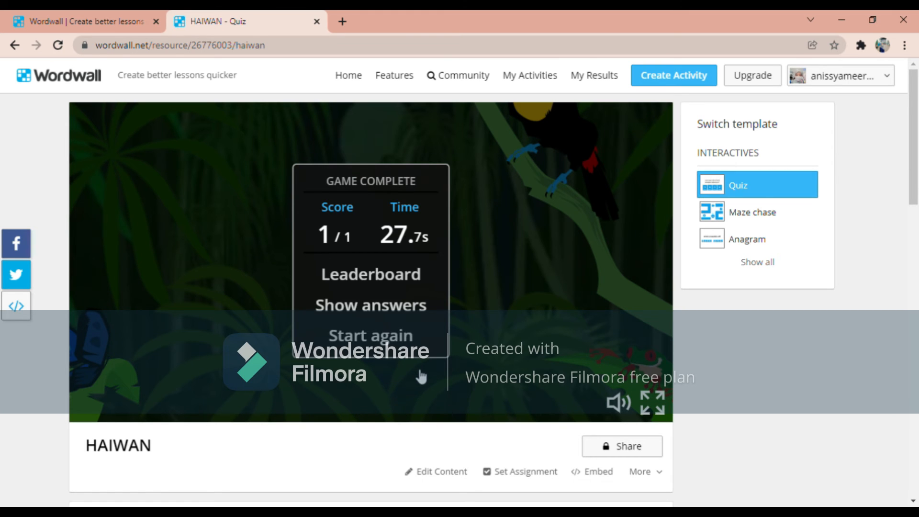
Open the sharing settings of the HAIWAN quiz and keep the resource private.
scroll(421, 377, down, 3)
click(614, 314)
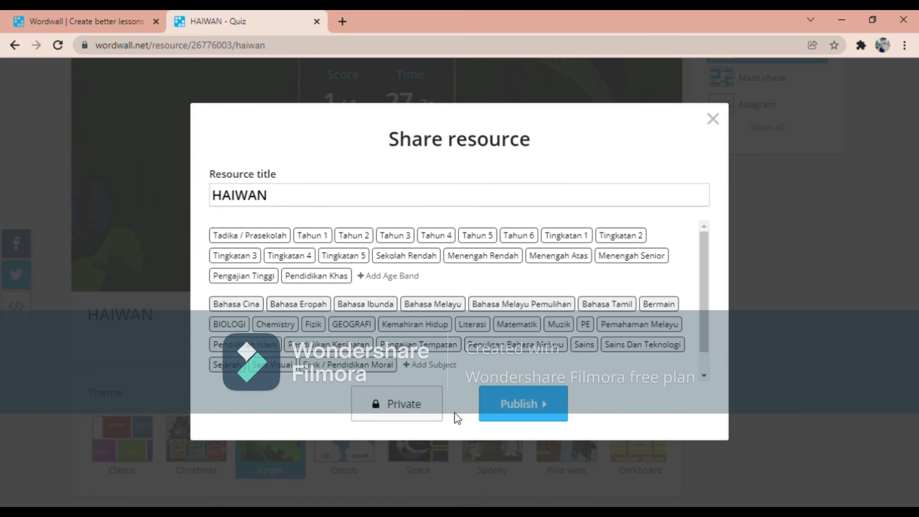
click(428, 414)
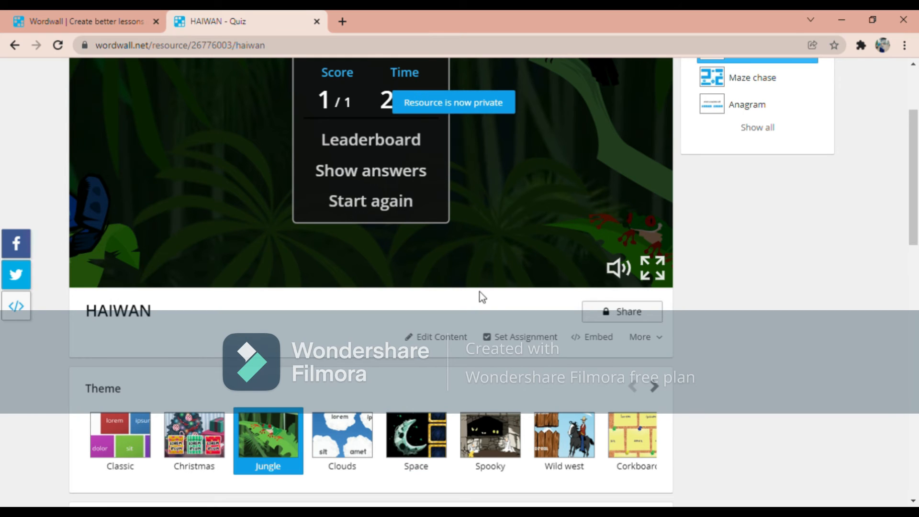
Set the quiz as an assignment titled "Result 1 for 'HAIWAN'" with name registration and no deadline.
click(503, 337)
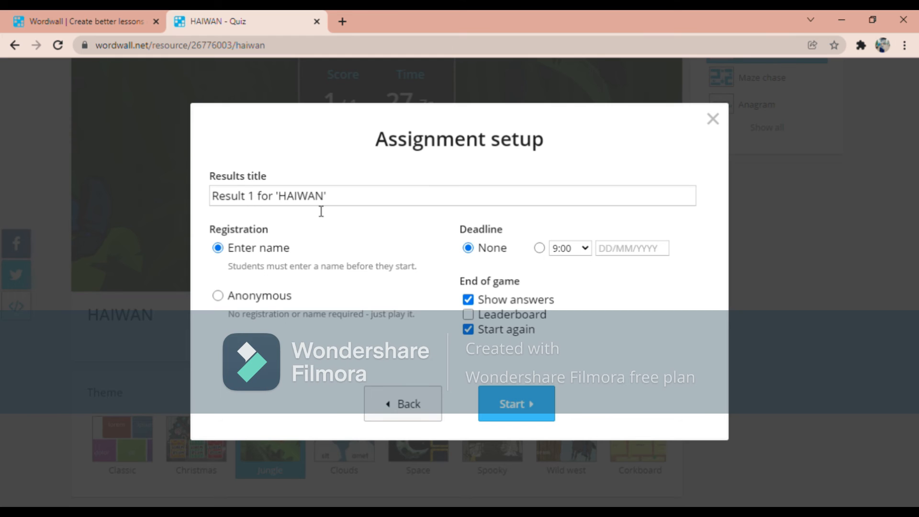
click(516, 415)
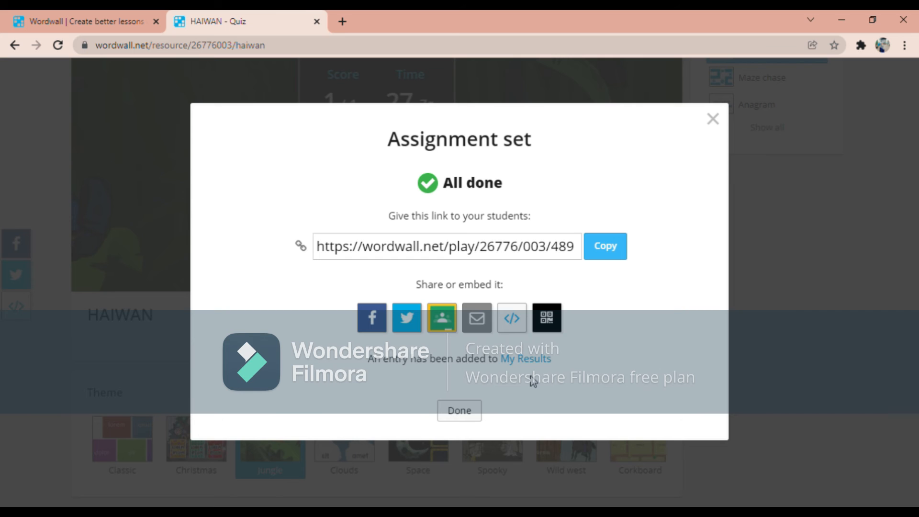
click(475, 416)
Start a new activity from the Open the box template and title it "HAIWAN".
scroll(466, 398, up, 3)
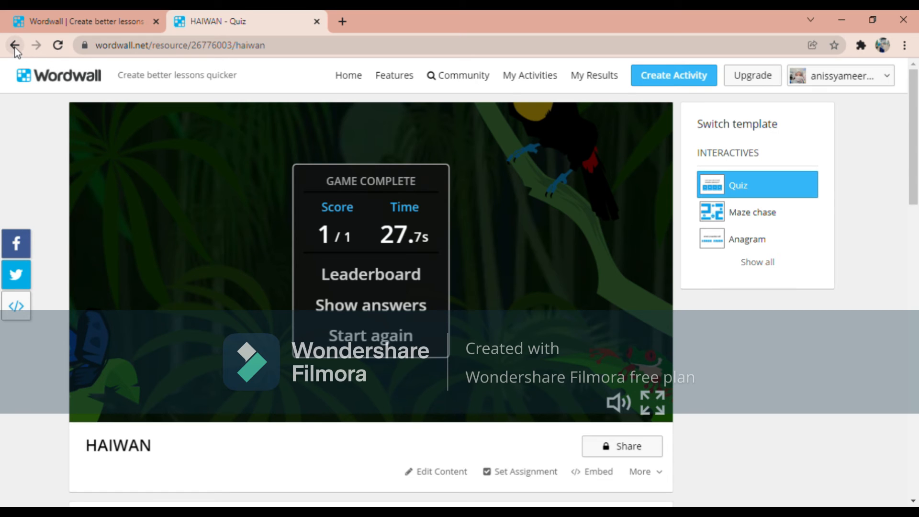
click(662, 83)
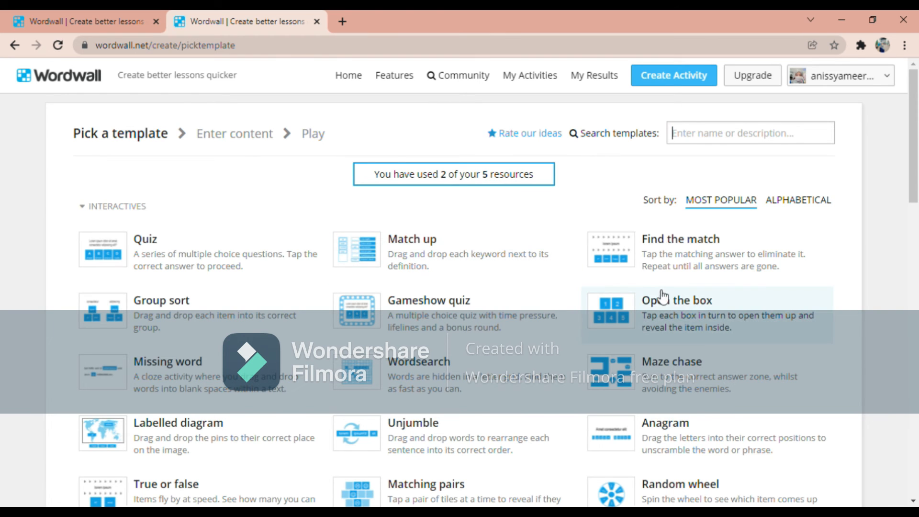
click(662, 312)
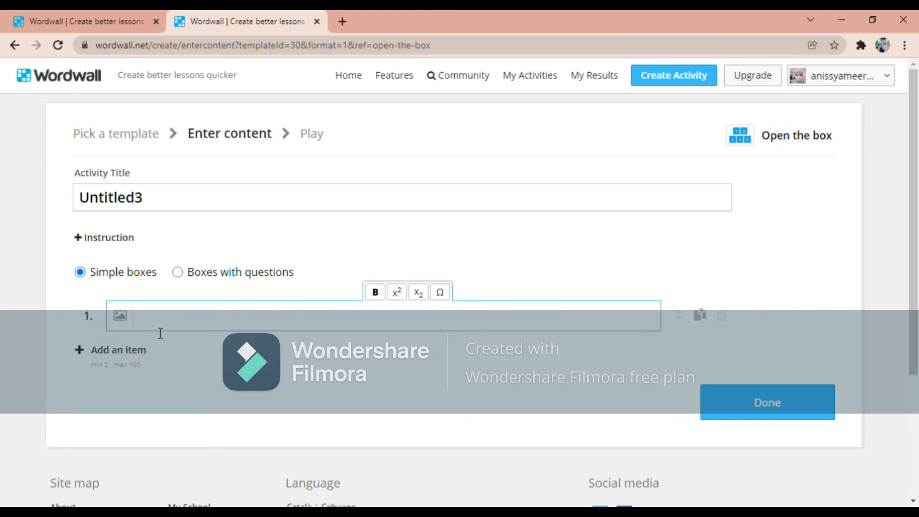
click(166, 209)
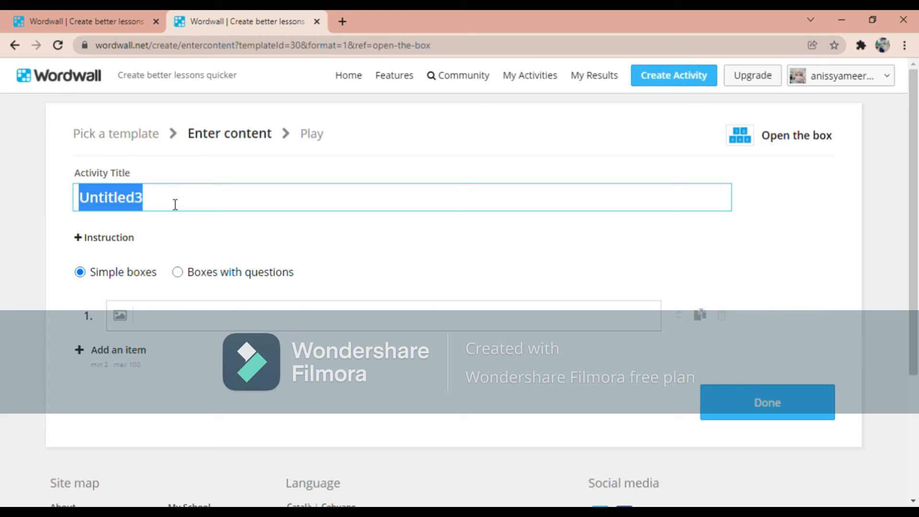
key(BackSpace)
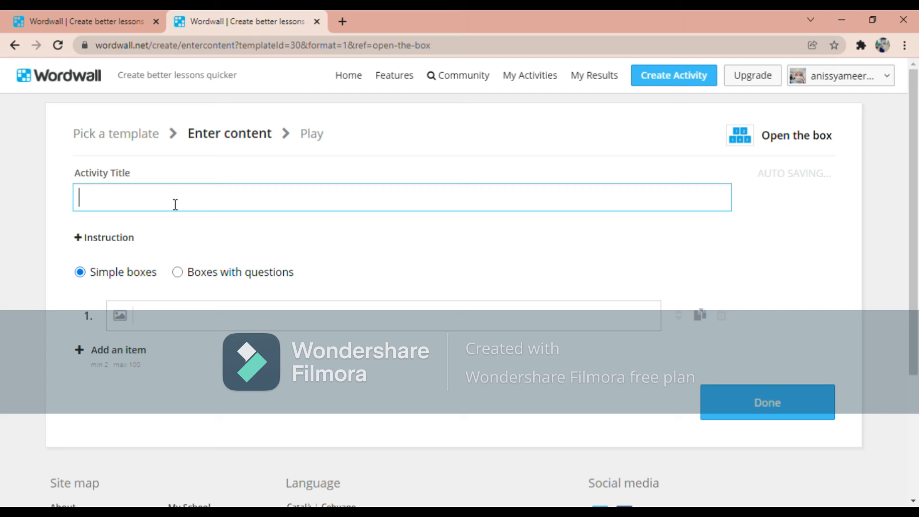
text(H)
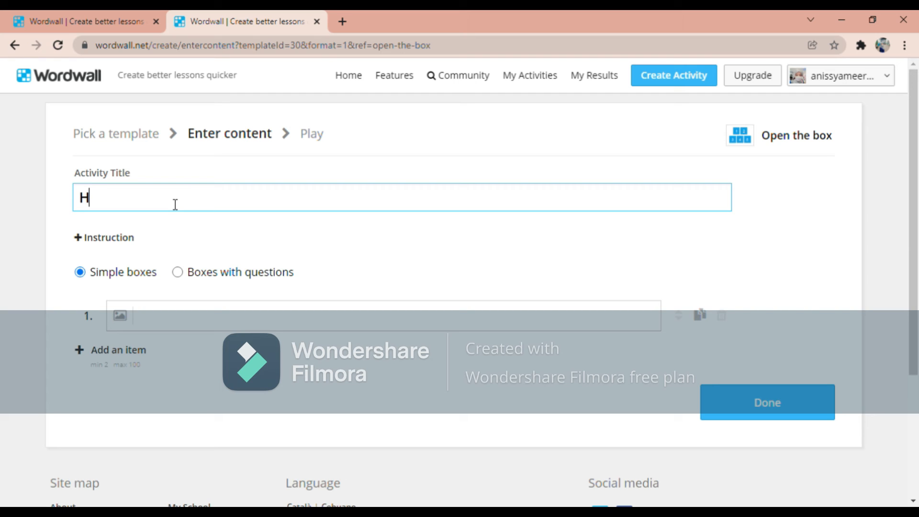
text(AIWAN)
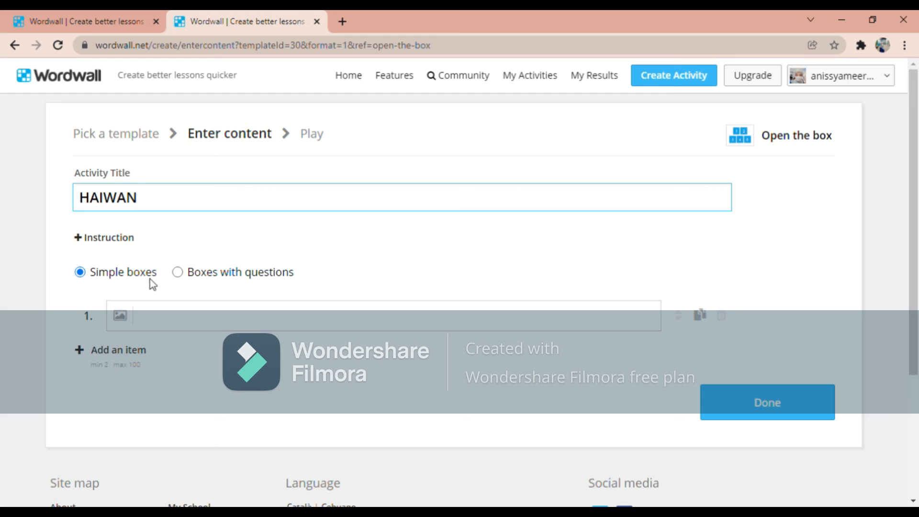
Choose boxes with questions and enter "Harimau merupakan haiwan..." as question 1.
click(179, 272)
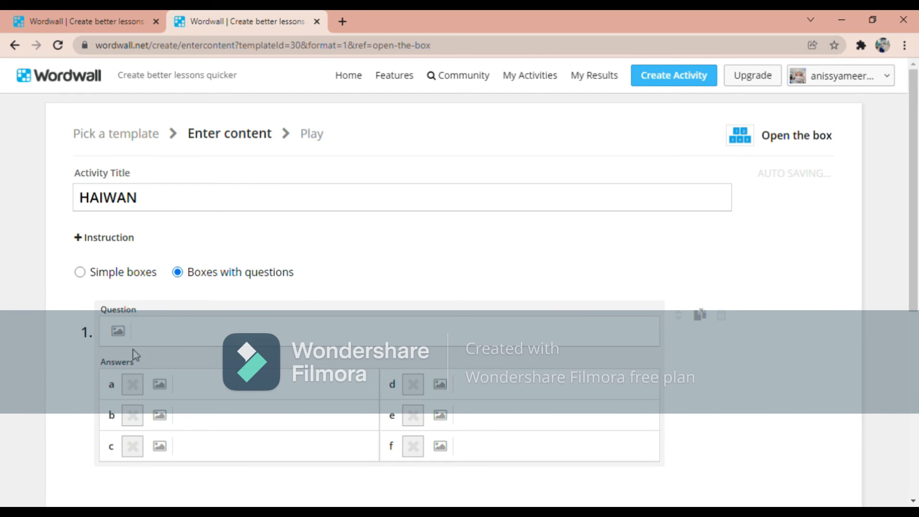
click(80, 272)
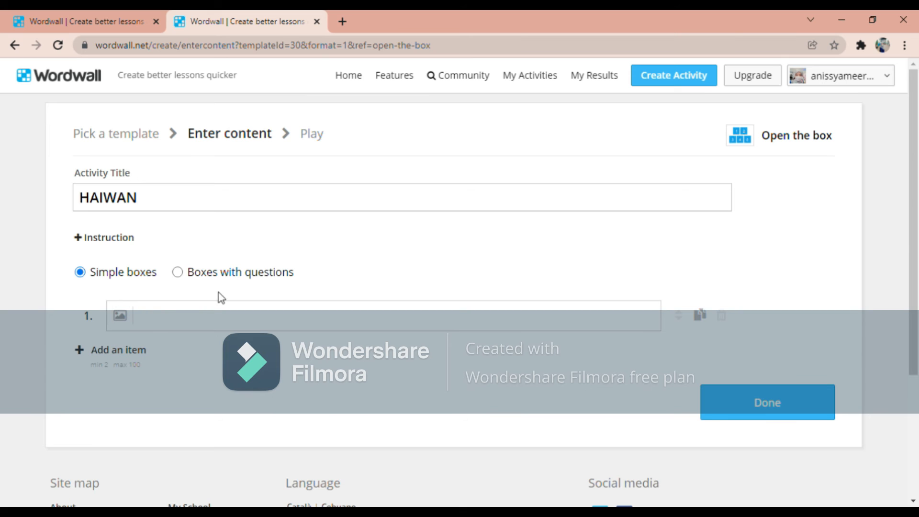
click(178, 272)
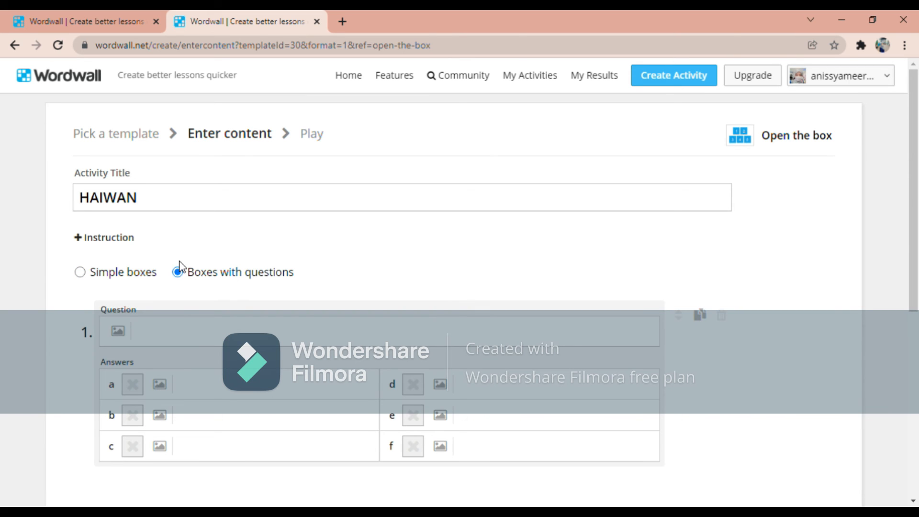
click(199, 332)
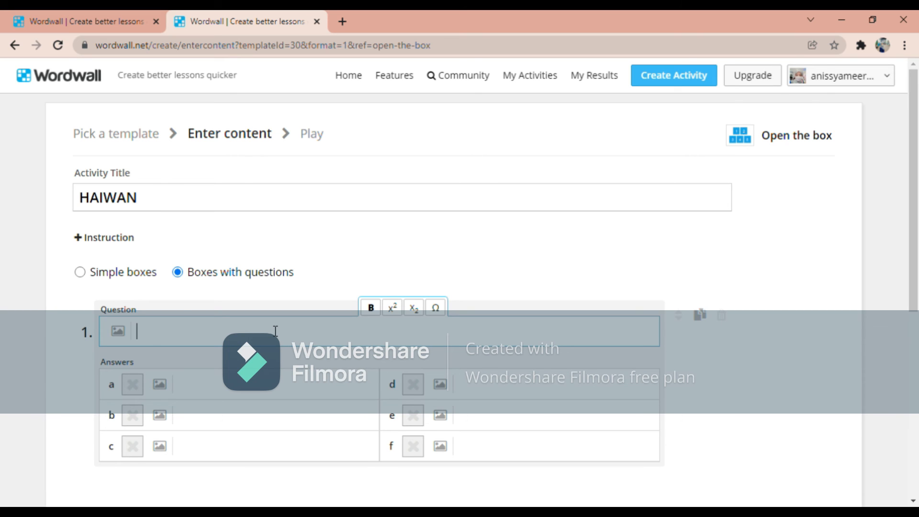
text(Harimau mer)
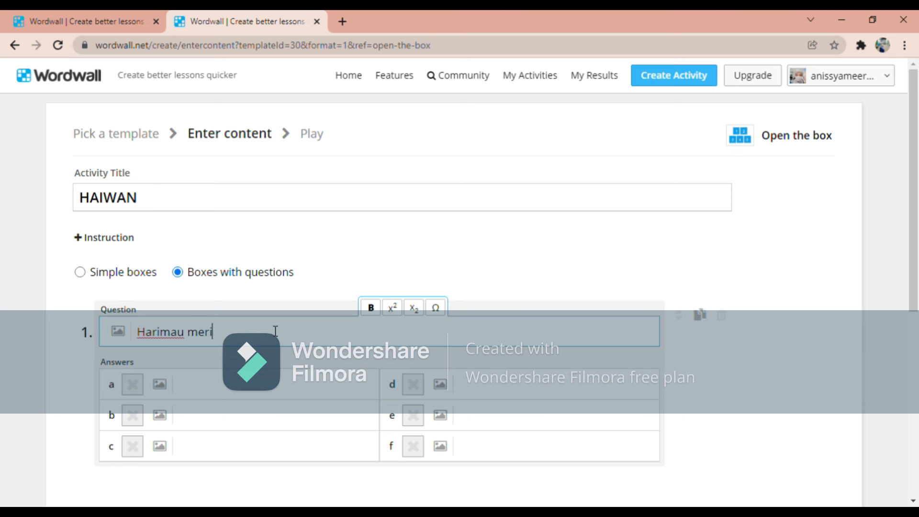
text(upakan)
key(BackSpace)
key(BackSpace)
key(BackSpace)
key(BackSpace)
key(BackSpace)
key(BackSpace)
text(merupakan haiwan...)
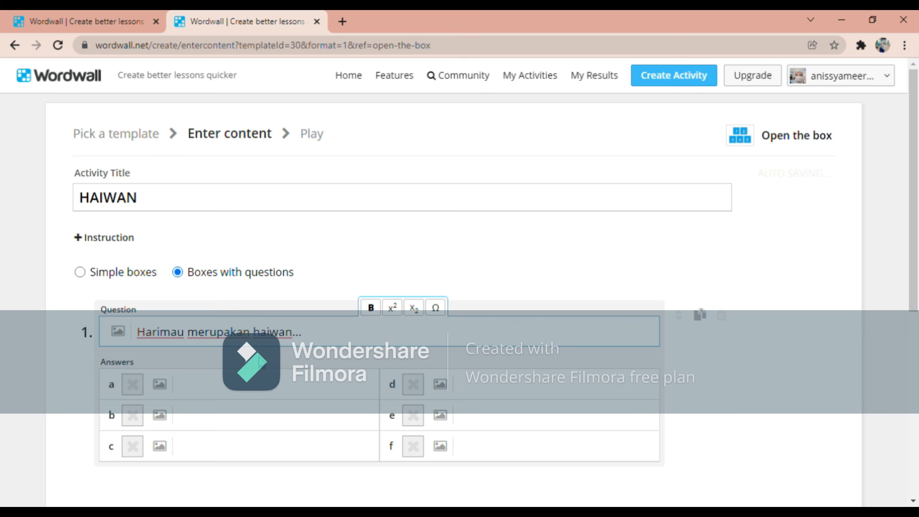
Enter "Herbivor", "Omnivor" and "Karnivor" as answers a, b and c of question 1.
click(254, 397)
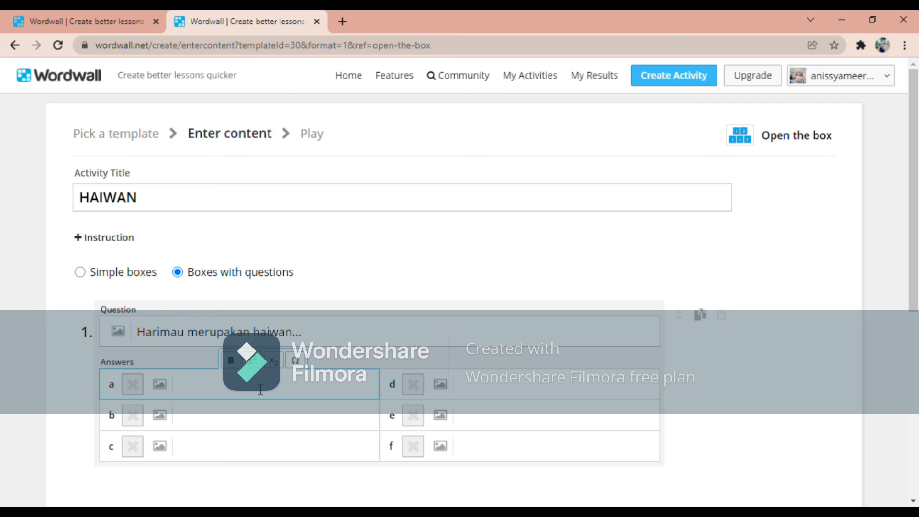
text(Herbivor)
click(261, 431)
text(om)
key(BackSpace)
key(BackSpace)
text(Om)
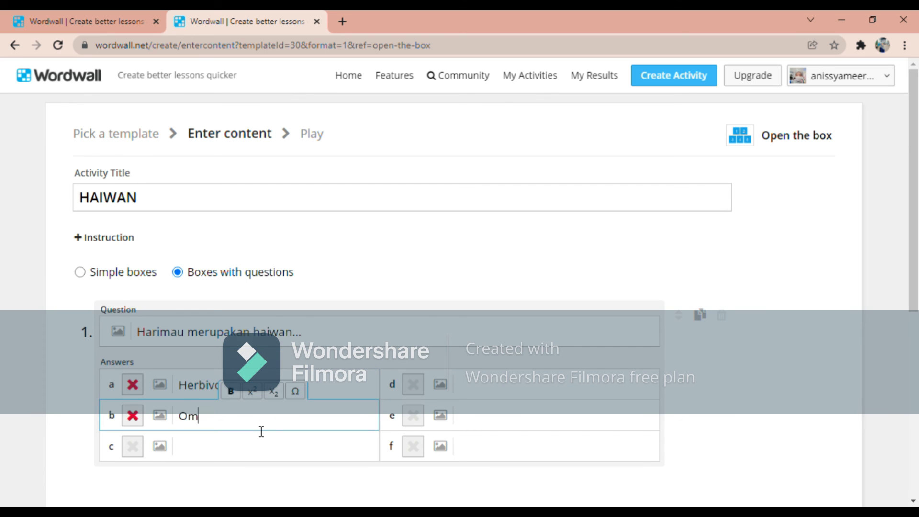
click(263, 443)
text(Kar)
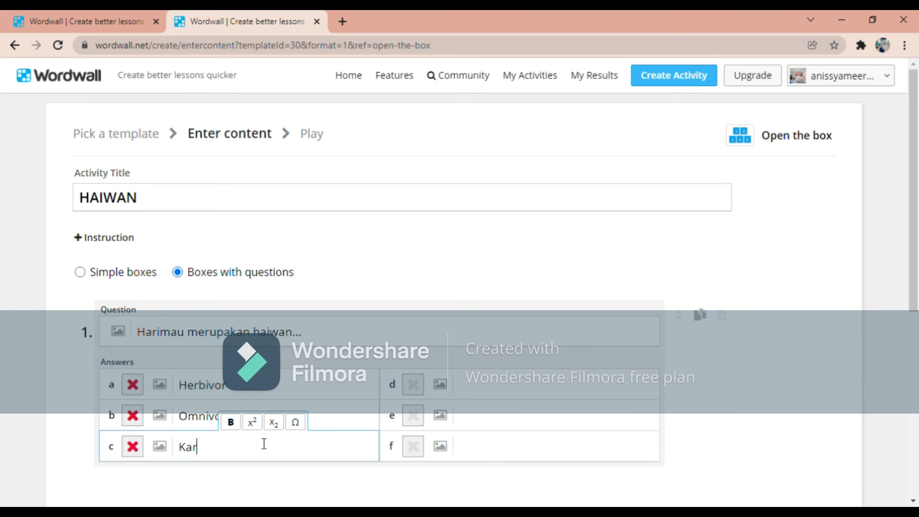
text(nivor)
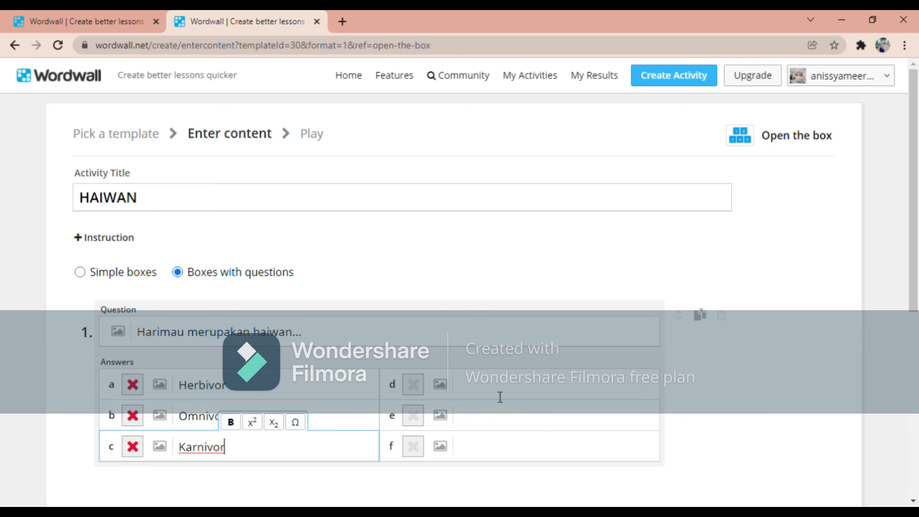
Mark Karnivor as the correct answer to question 1 and try to finish the activity.
click(322, 419)
click(331, 387)
click(337, 426)
click(337, 444)
click(348, 420)
click(352, 381)
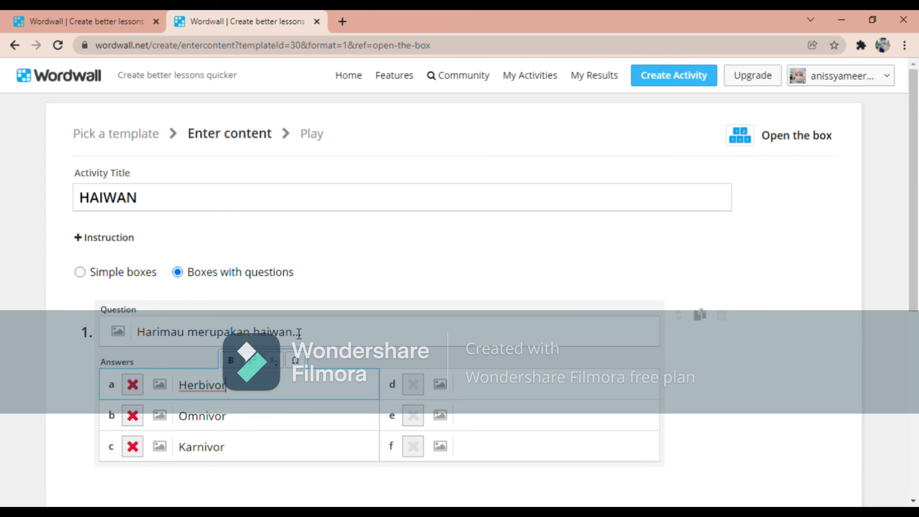
click(133, 455)
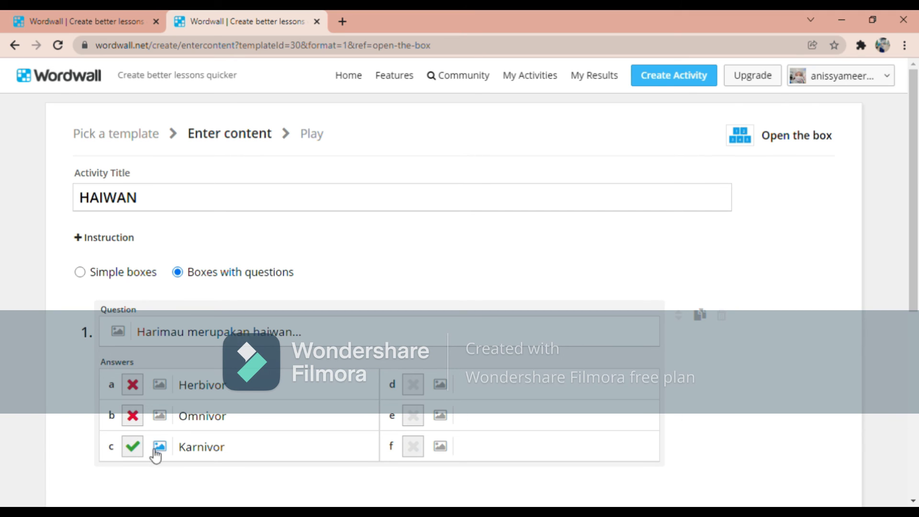
scroll(287, 406, down, 3)
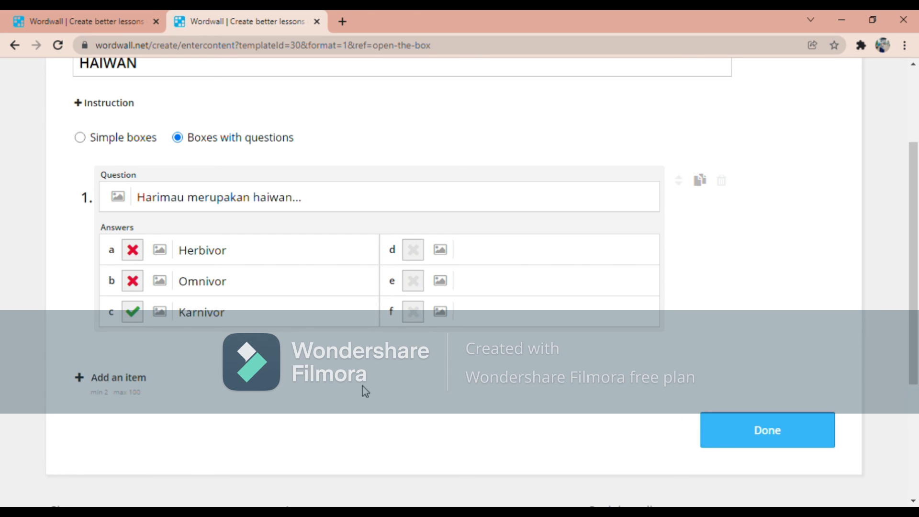
click(727, 427)
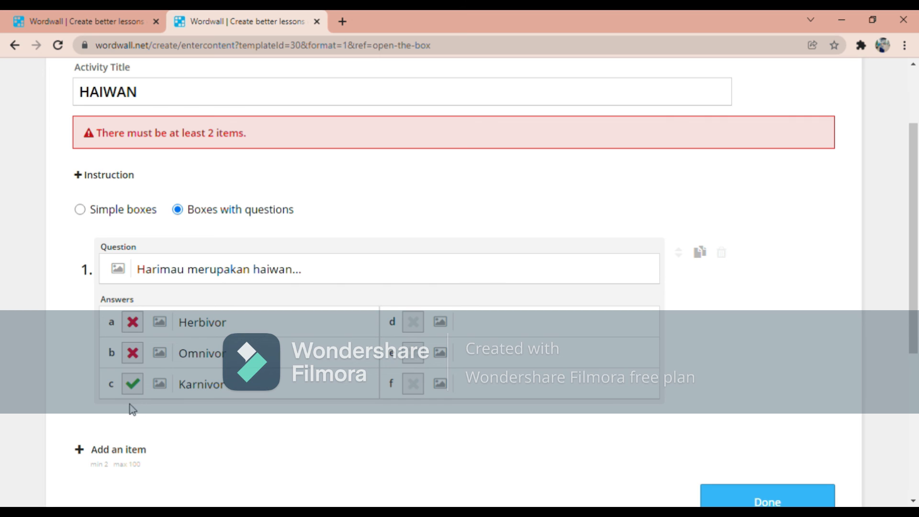
Add a second item with the question "Kambing merupakan haiwan...".
click(127, 450)
click(137, 447)
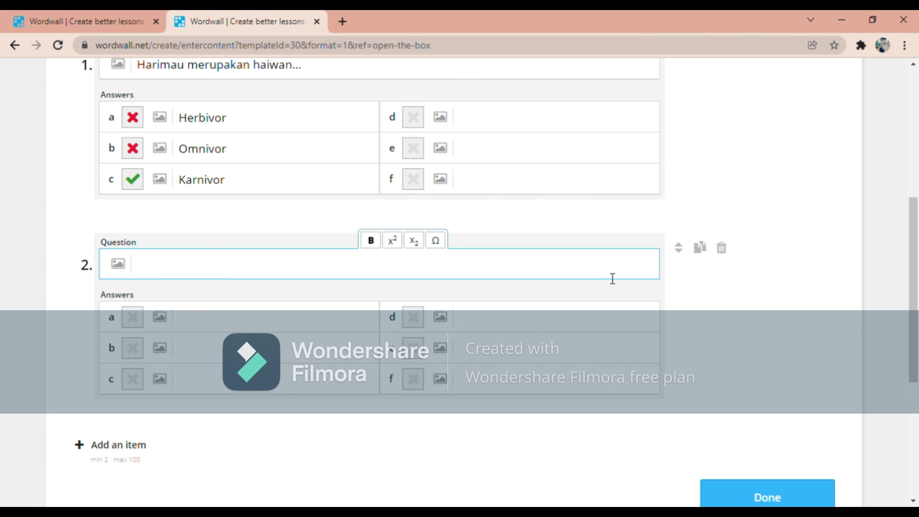
text(Kambing )
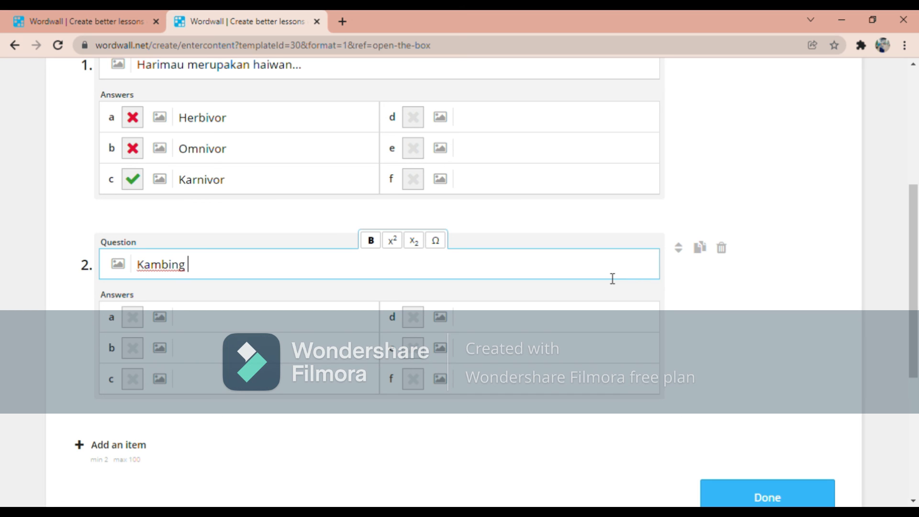
text(merupakan)
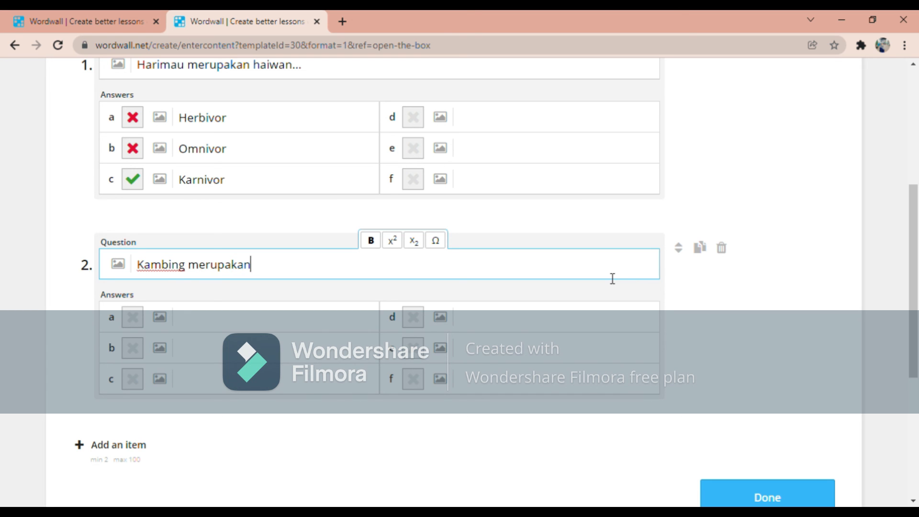
text( haiwan...)
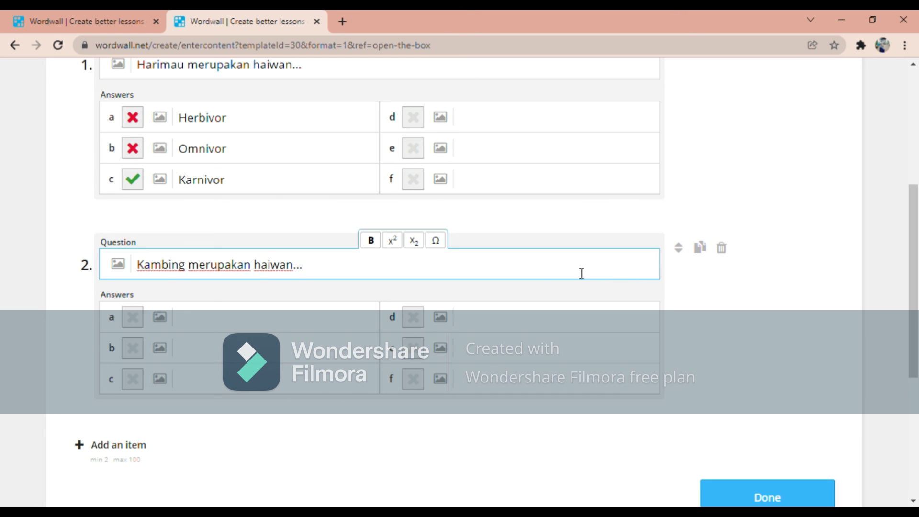
Enter "karnivor", "Omnivor" and "Herbivor" as answers a to c of question 2 and mark Herbivor correct.
click(369, 324)
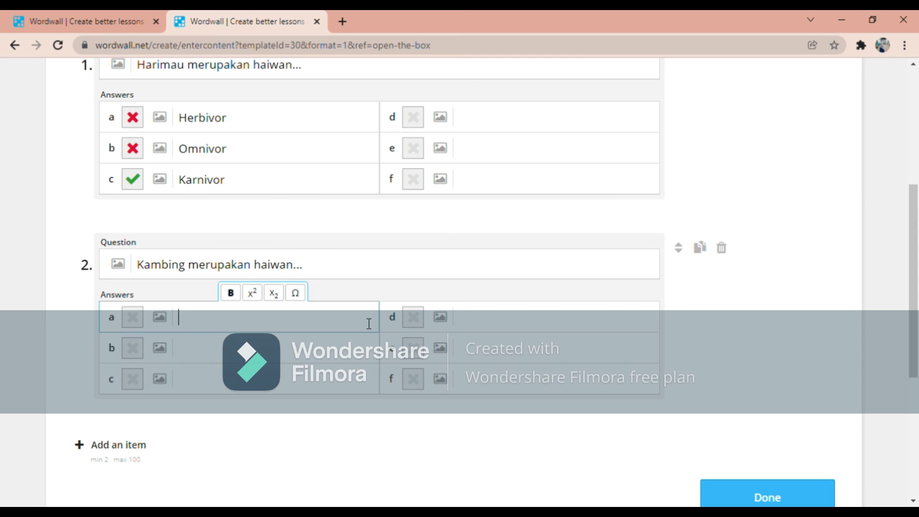
text(karnivor)
click(340, 358)
text(Omnivor)
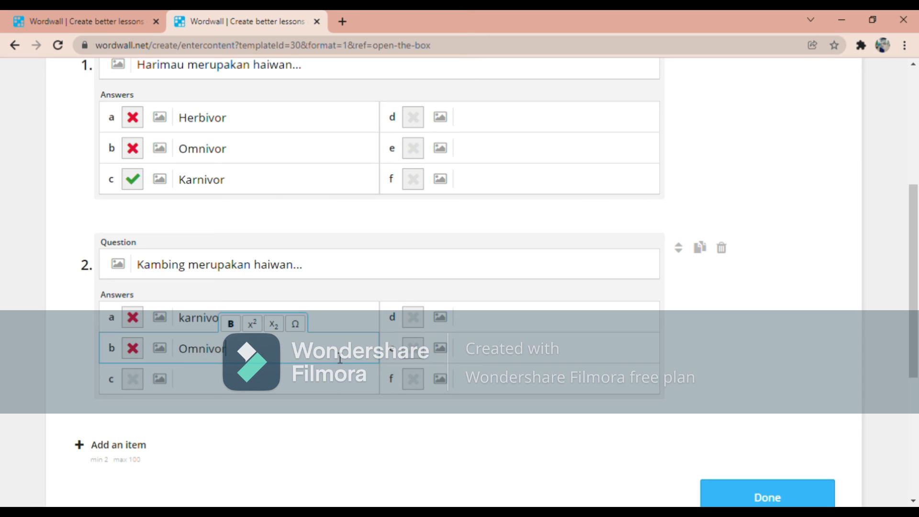
click(313, 397)
text(Herbivor)
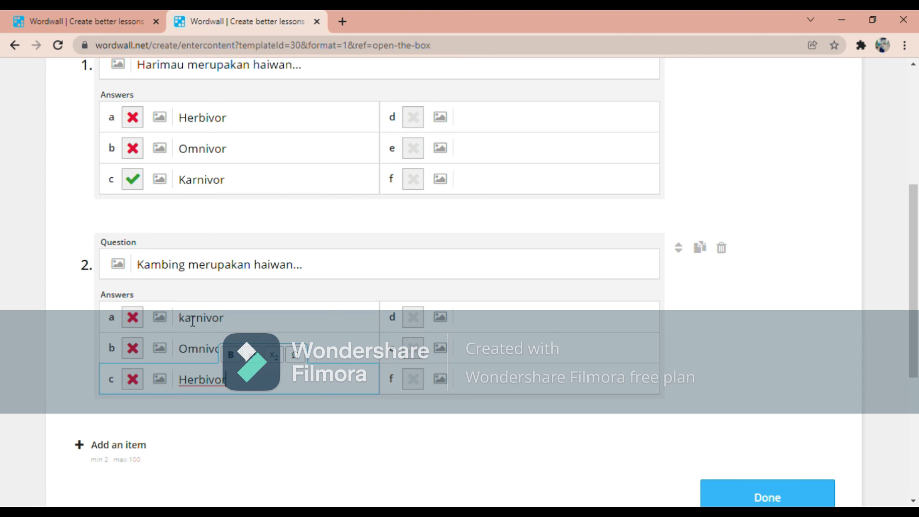
click(142, 384)
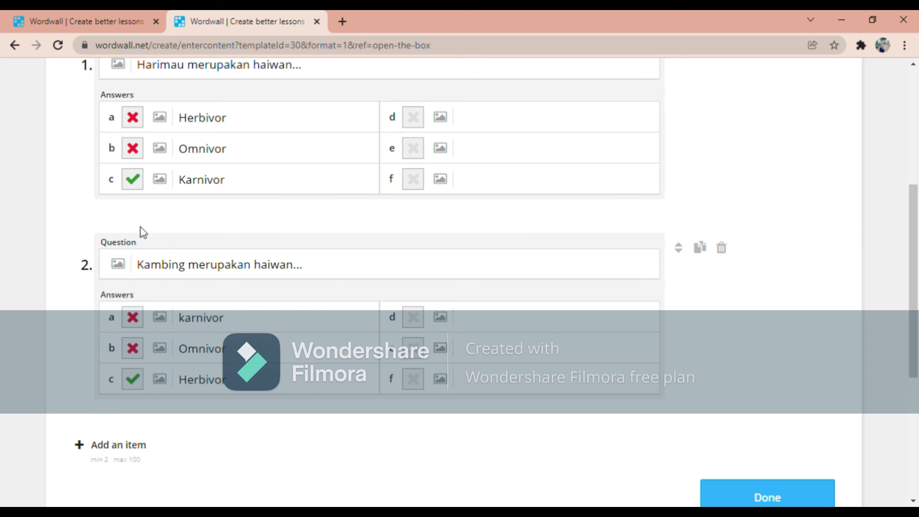
Review both questions and finish creating the HAIWAN box activity.
scroll(182, 285, up, 3)
scroll(196, 292, down, 3)
scroll(359, 429, up, 3)
scroll(364, 430, down, 3)
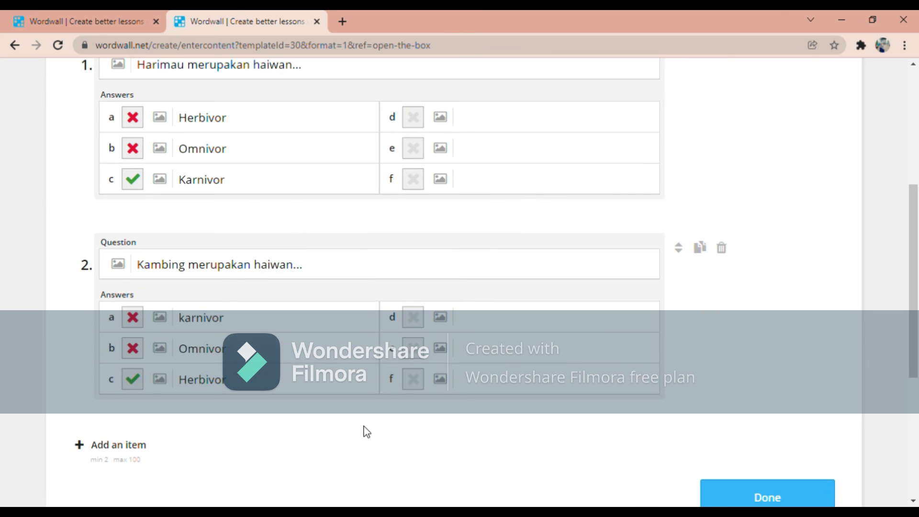
click(737, 499)
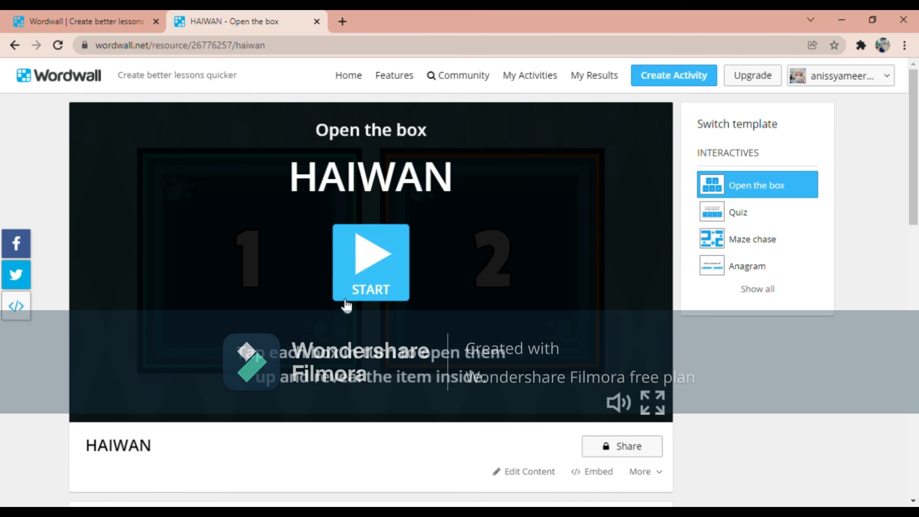
Apply the Christmas theme to the HAIWAN activity and look over its game options and leaderboard section.
scroll(342, 306, down, 5)
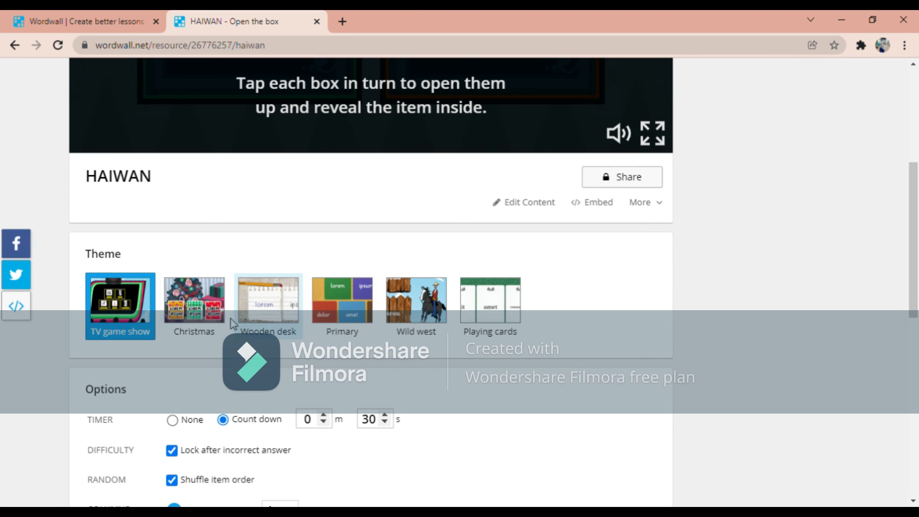
click(200, 313)
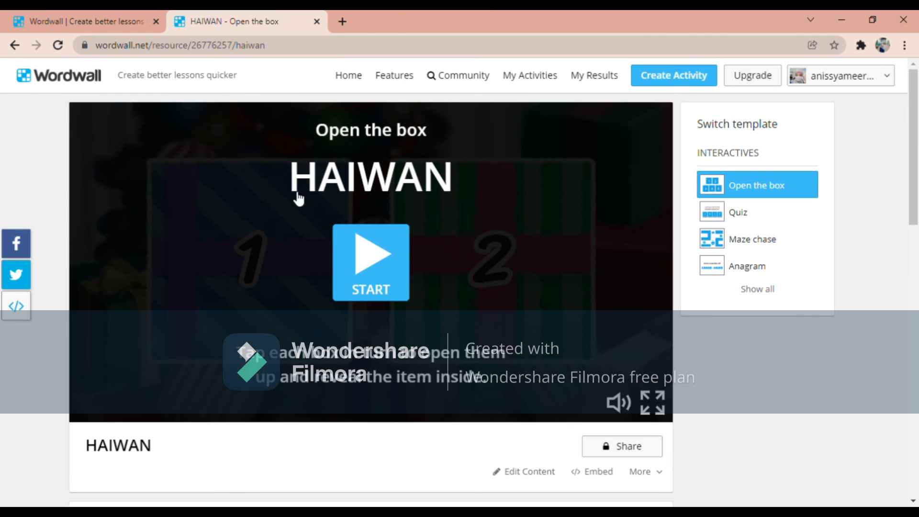
scroll(496, 311, down, 15)
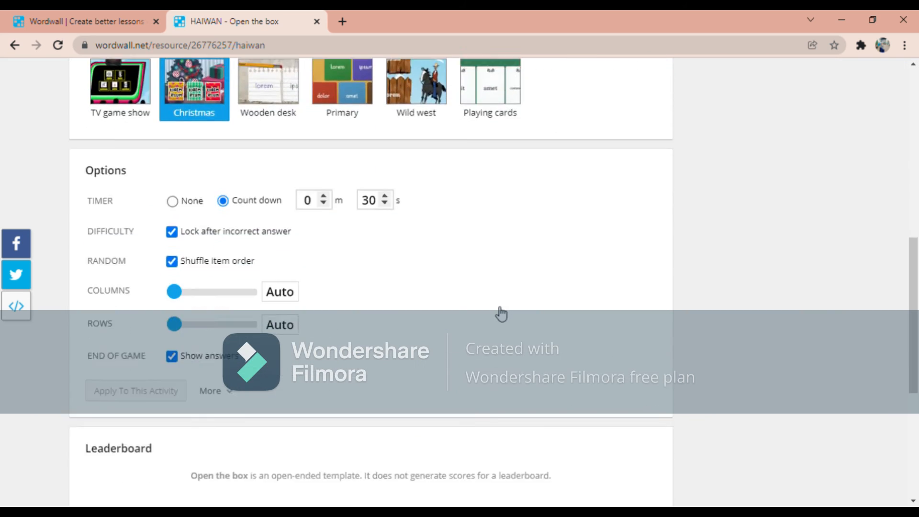
scroll(451, 309, up, 3)
scroll(342, 292, up, 1)
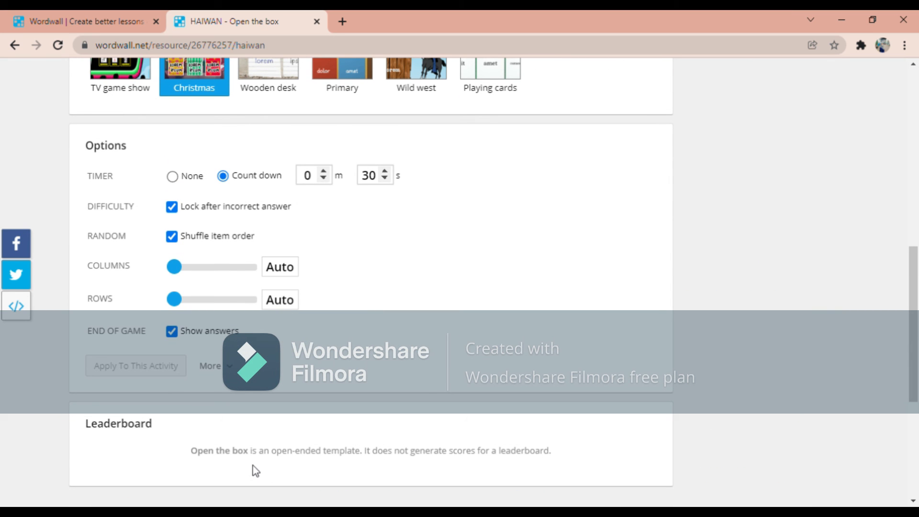
Play the HAIWAN box game, answering Karnivor for the Harimau question in box 1 and Herbivor for the Kambing question in box 2.
scroll(337, 458, up, 8)
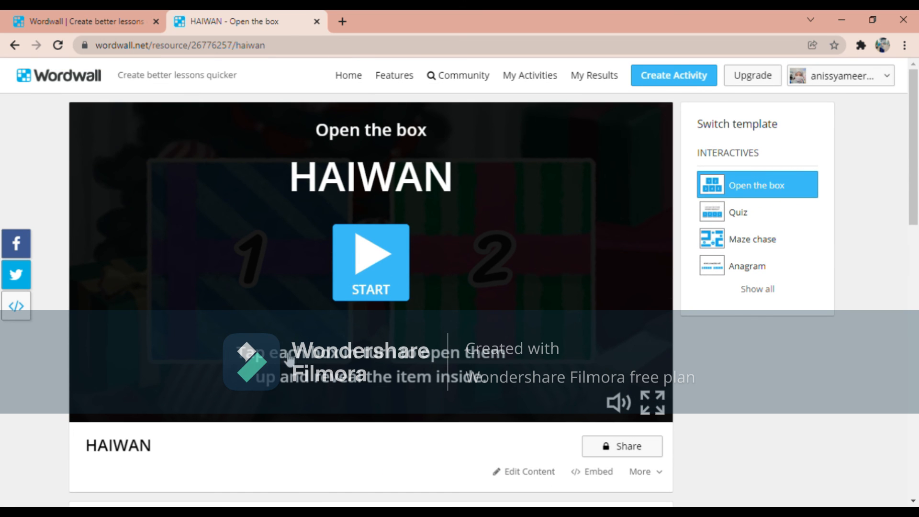
click(363, 273)
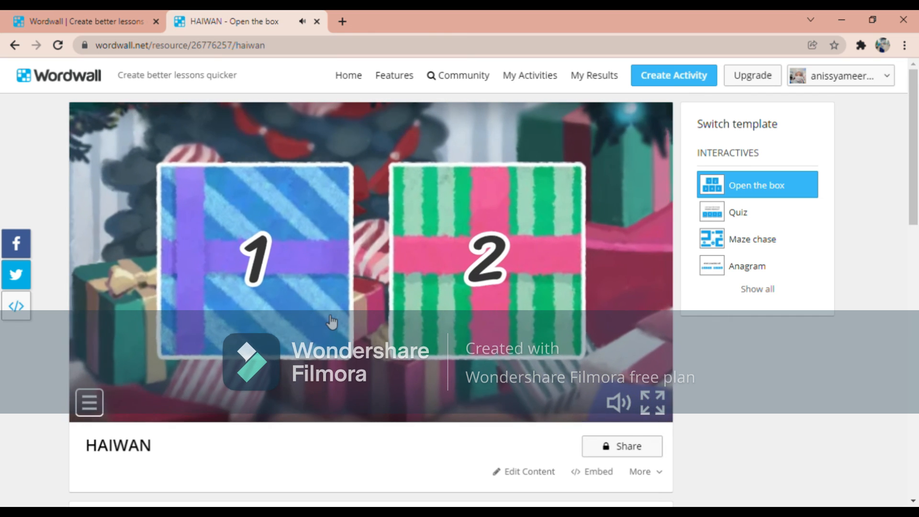
click(258, 201)
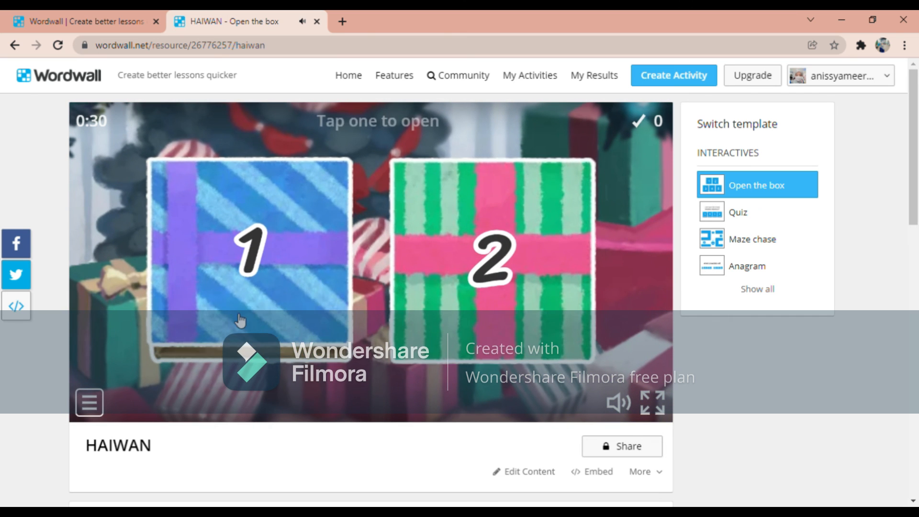
click(254, 280)
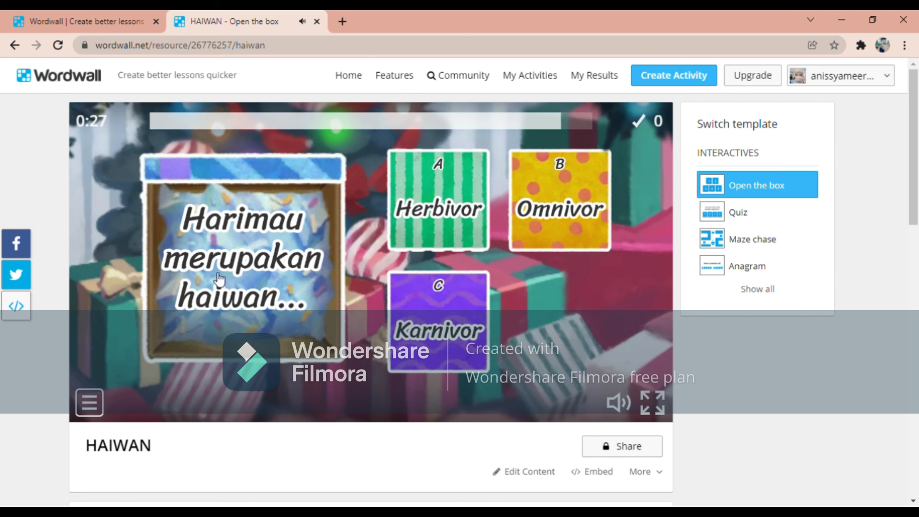
click(461, 354)
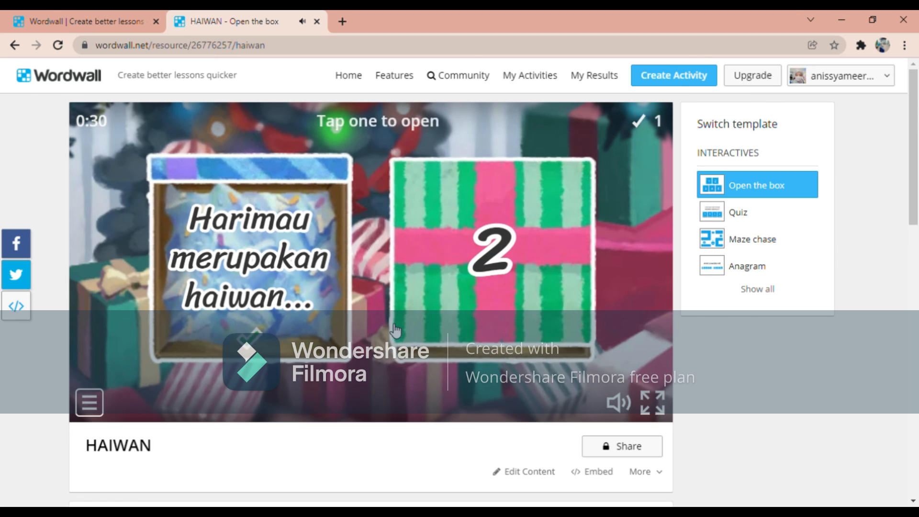
click(483, 263)
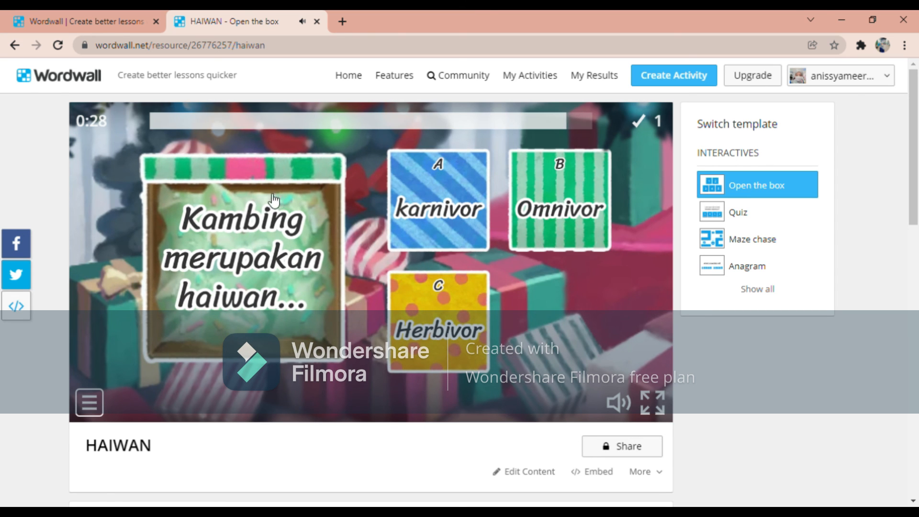
click(438, 354)
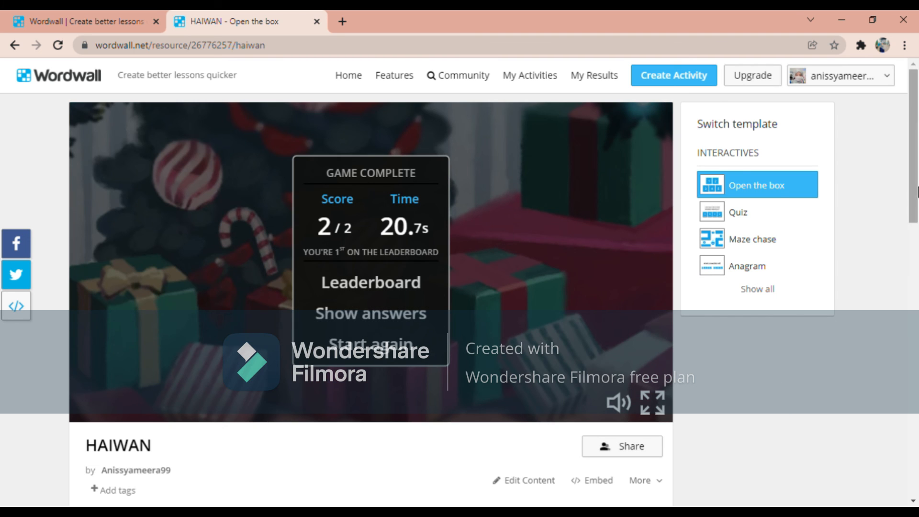
Start creating a new activity and look through the available interactive templates.
click(650, 89)
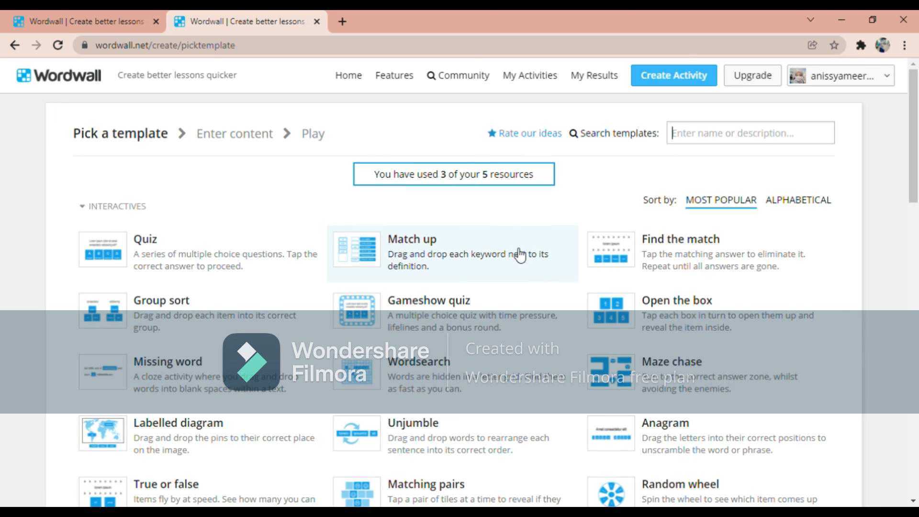
scroll(595, 248, down, 3)
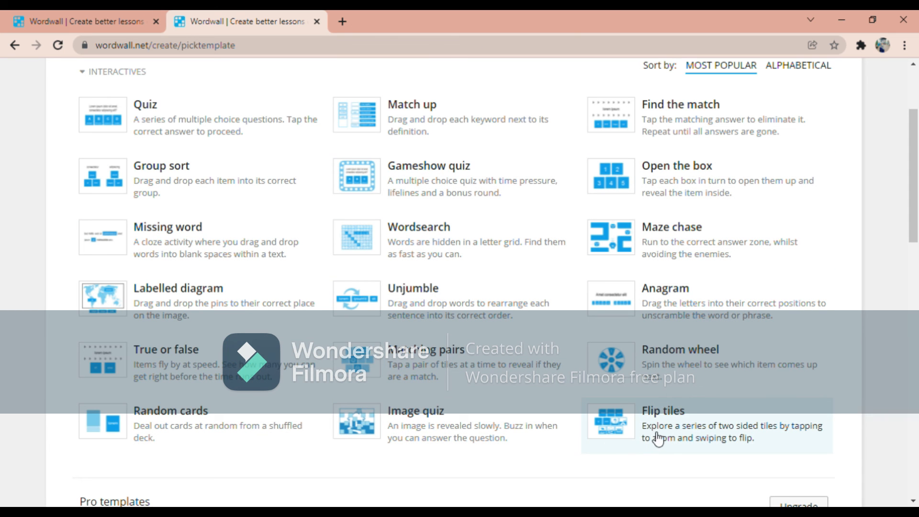
scroll(408, 161, up, 3)
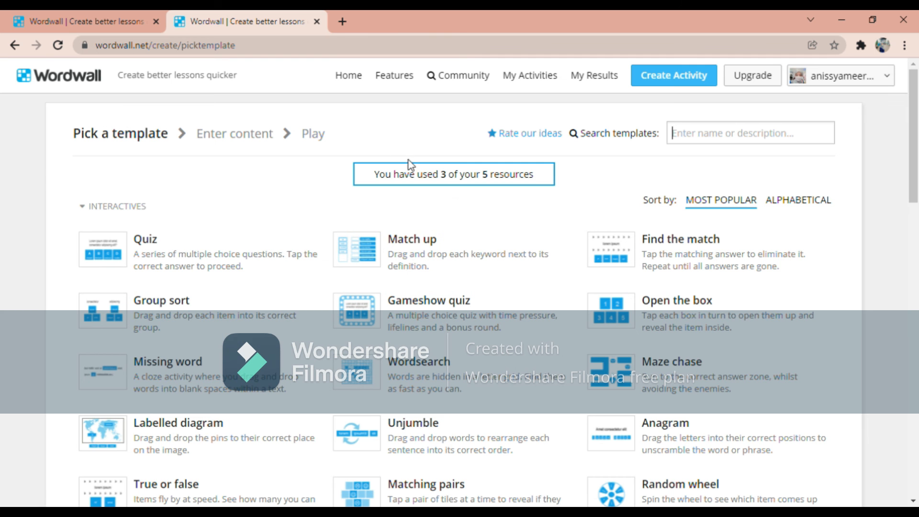